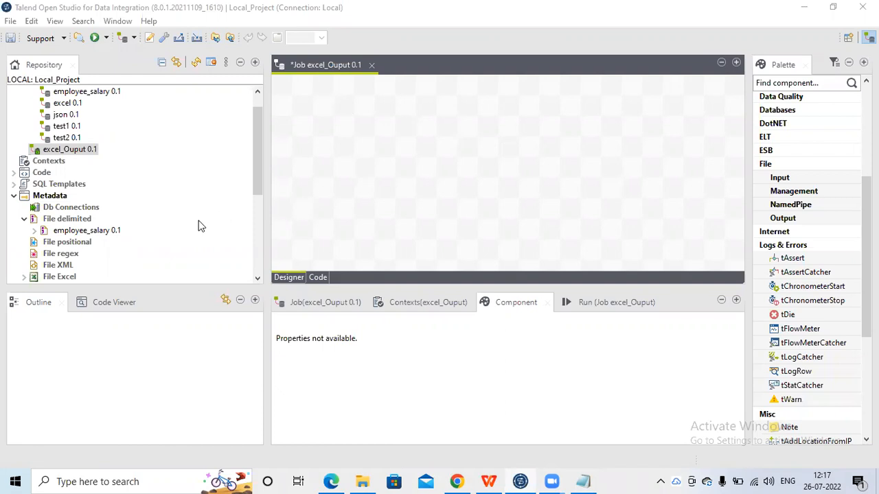
Add the employee_salary delimited file metadata to the job as a tFileInputDelimited component and show its settings.
click(113, 235)
drag(113, 234, 318, 165)
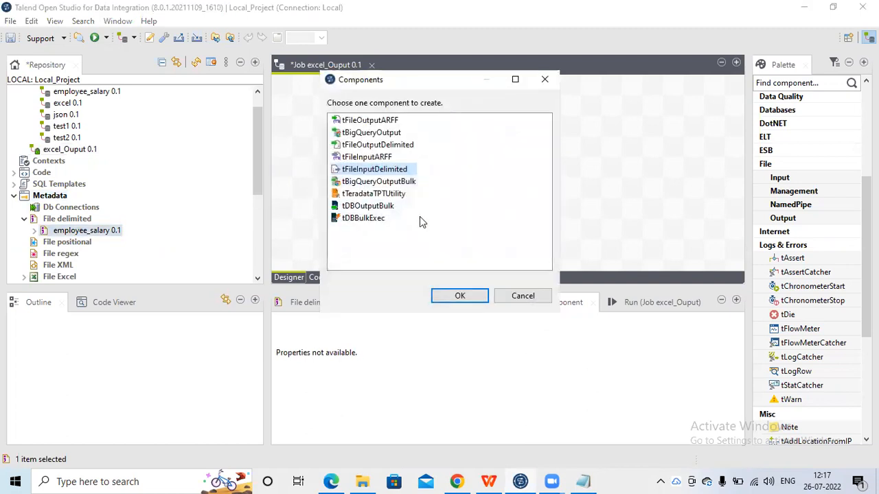
click(460, 296)
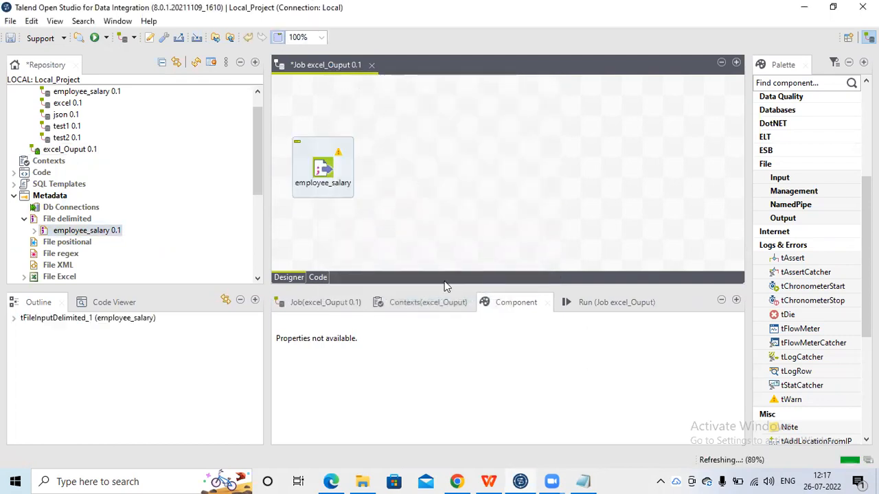
click(328, 166)
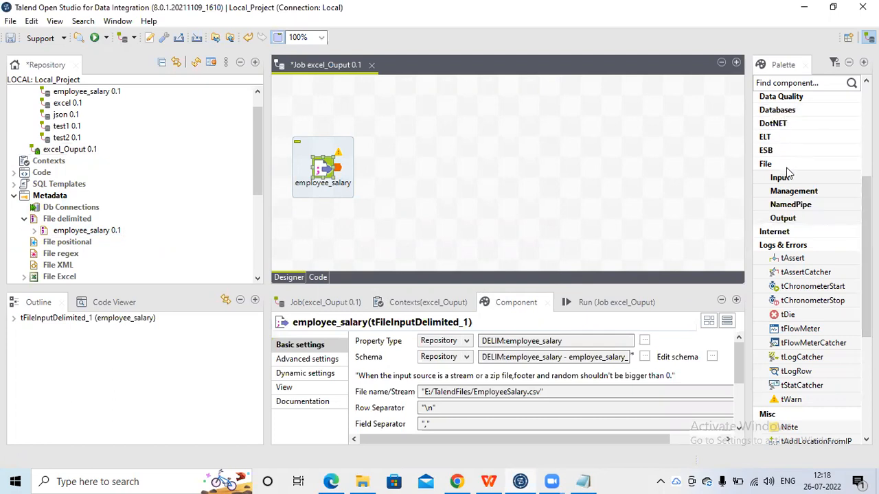
Add a tFileOutputExcel component beside employee_salary and connect the input's main row to it.
click(794, 219)
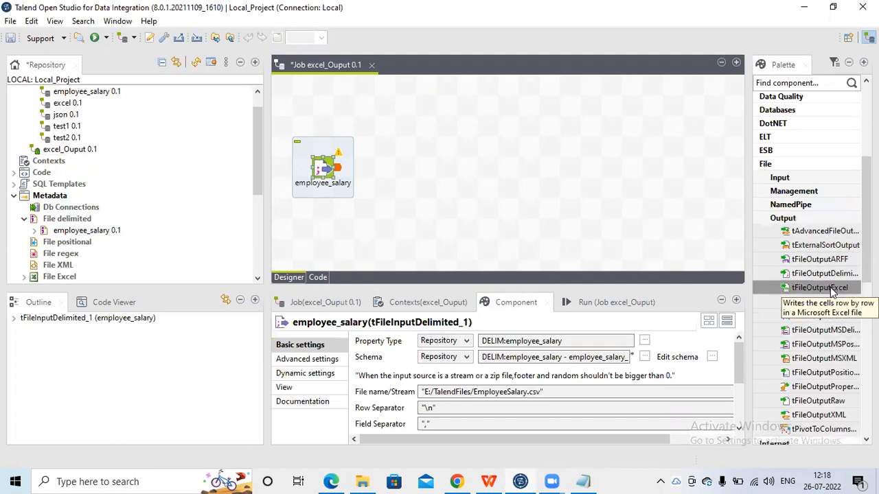
drag(833, 292, 452, 157)
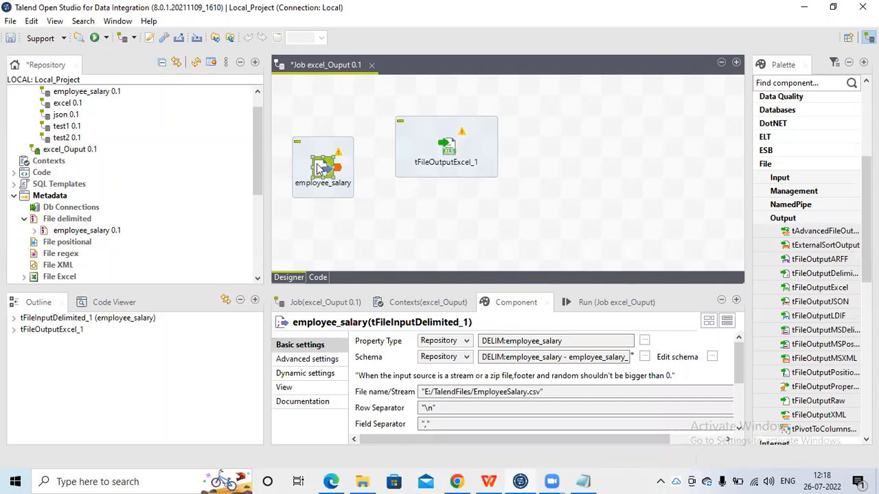
drag(323, 168, 448, 150)
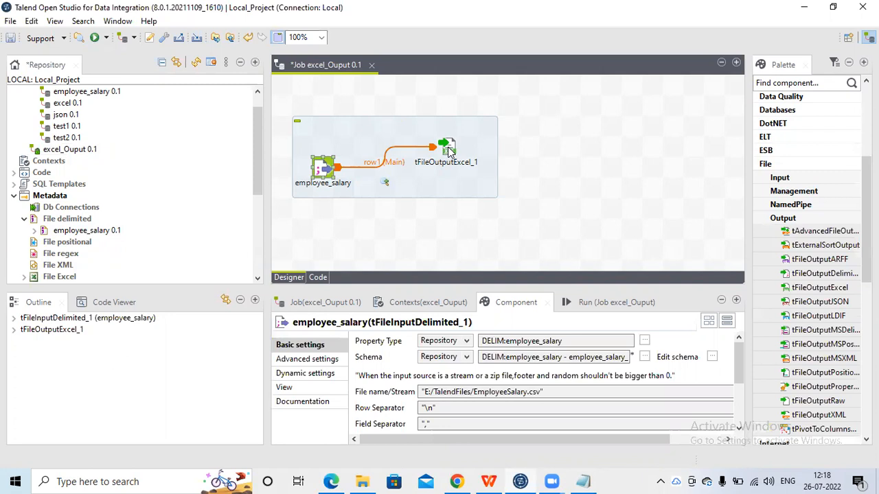
Set the tFileOutputExcel file name to "E:/TalendFiles/output/output_excel", copying the path from the open Notepad note.
click(449, 151)
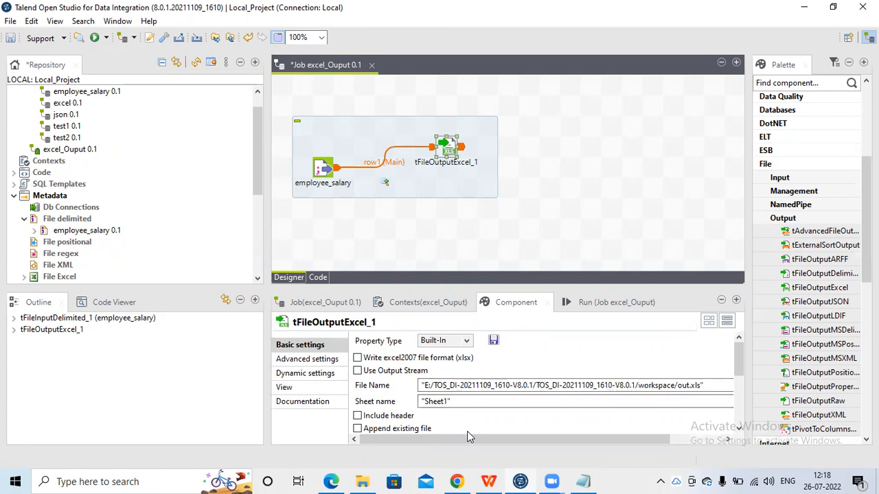
click(587, 481)
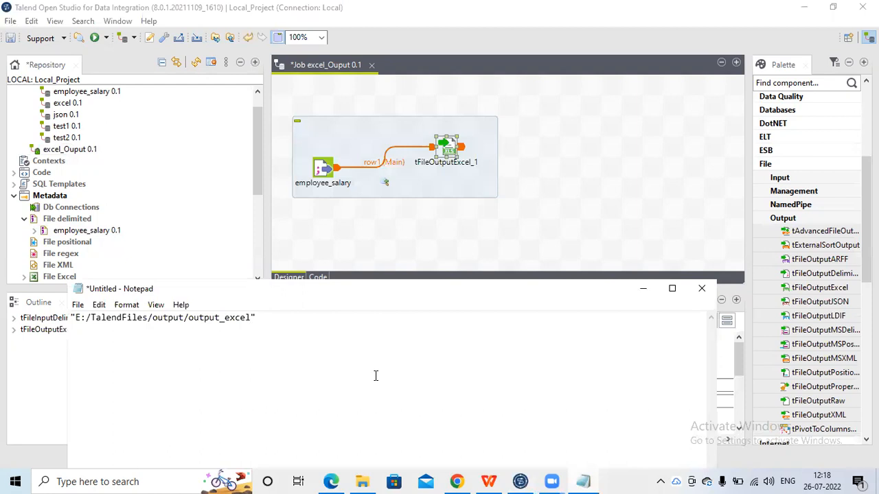
key(ctrl+a)
key(ctrl+c)
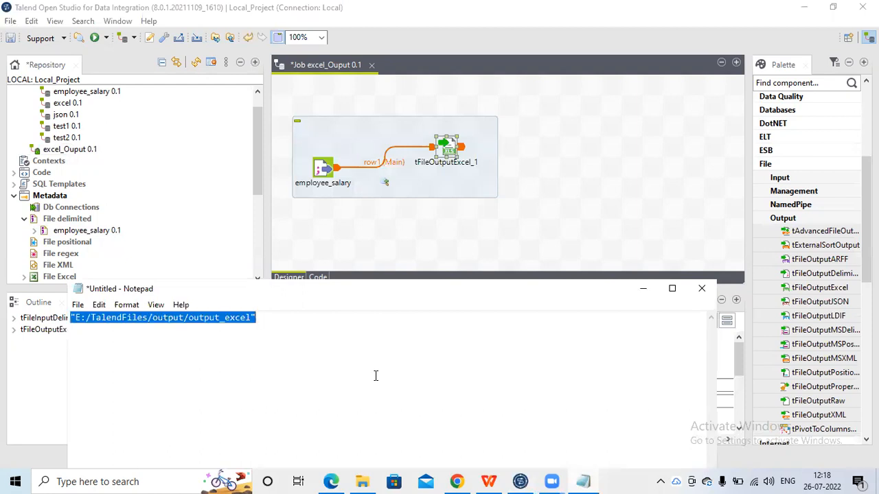
click(643, 288)
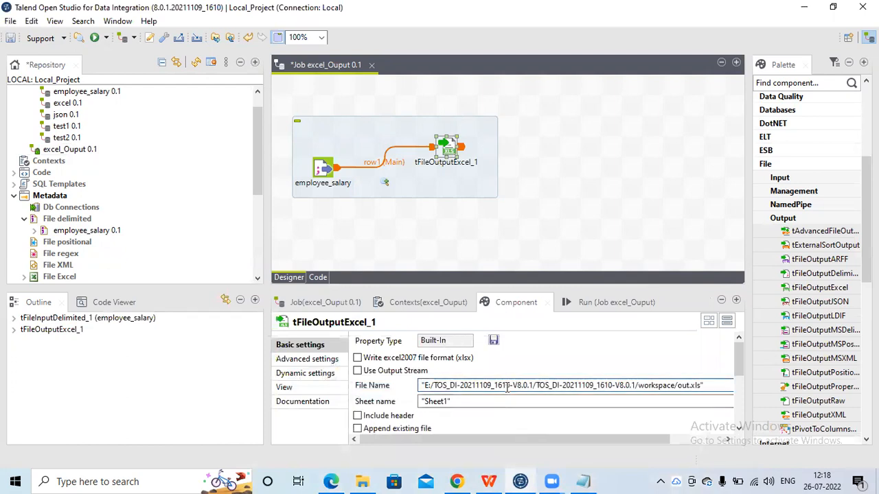
click(506, 388)
key(ctrl+a)
key(ctrl+v)
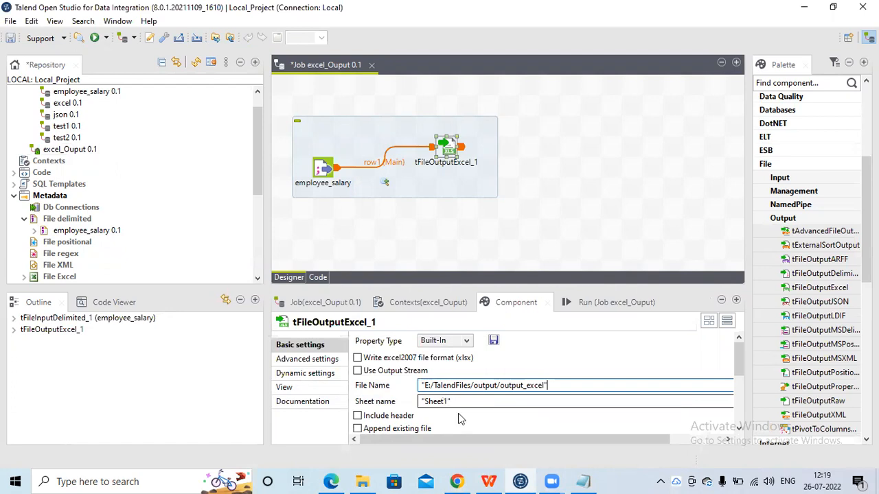
Set the Excel output's sheet name to "t1" and enable Include header.
click(442, 402)
key(BackSpace)
key(BackSpace)
key(BackSpace)
key(BackSpace)
key(BackSpace)
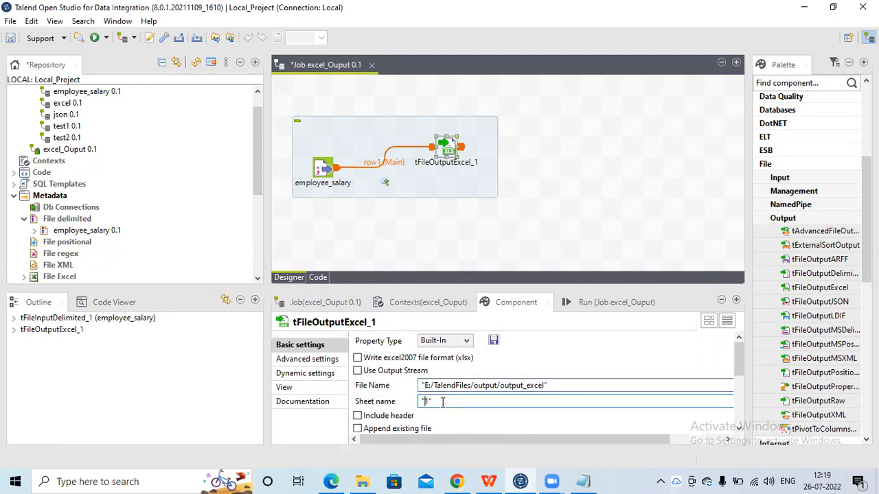
text(t)
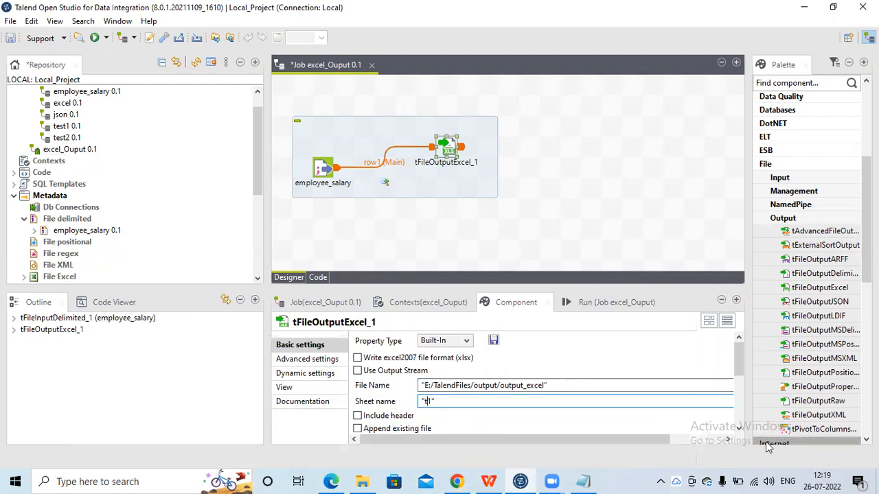
click(739, 427)
click(739, 427)
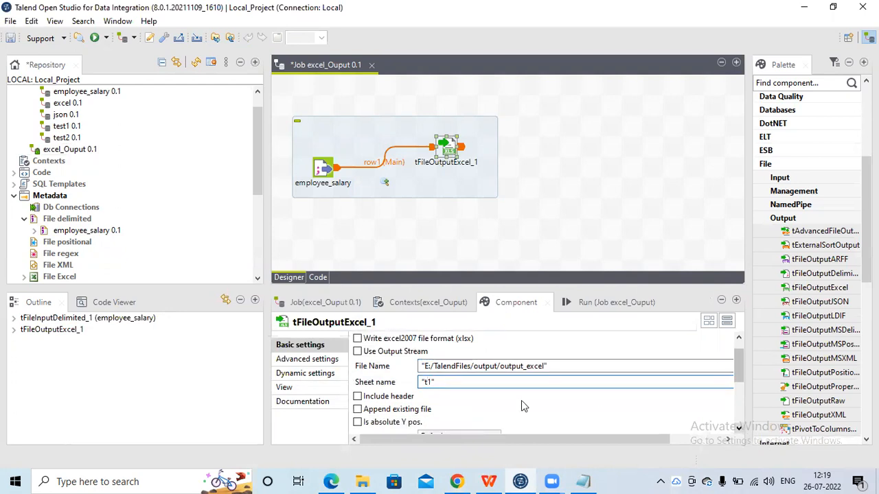
click(371, 404)
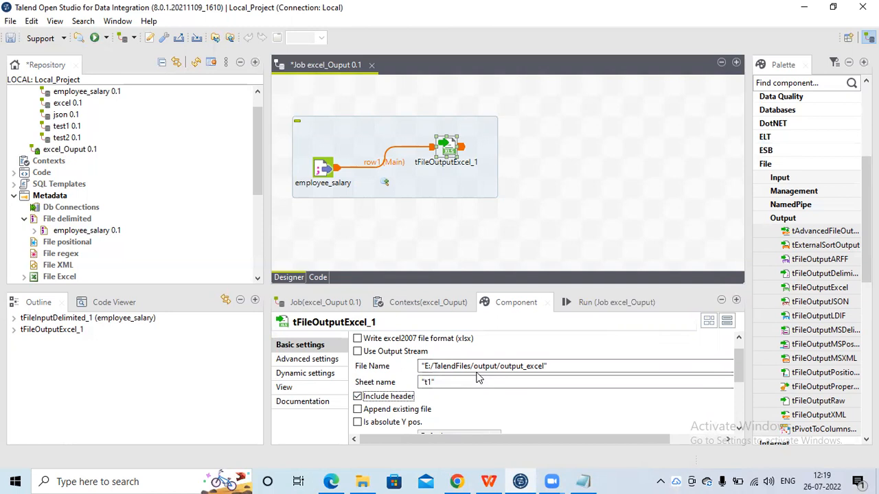
Check the output folder in File Explorer, then run the excel_Ouput job as a basic run.
click(365, 481)
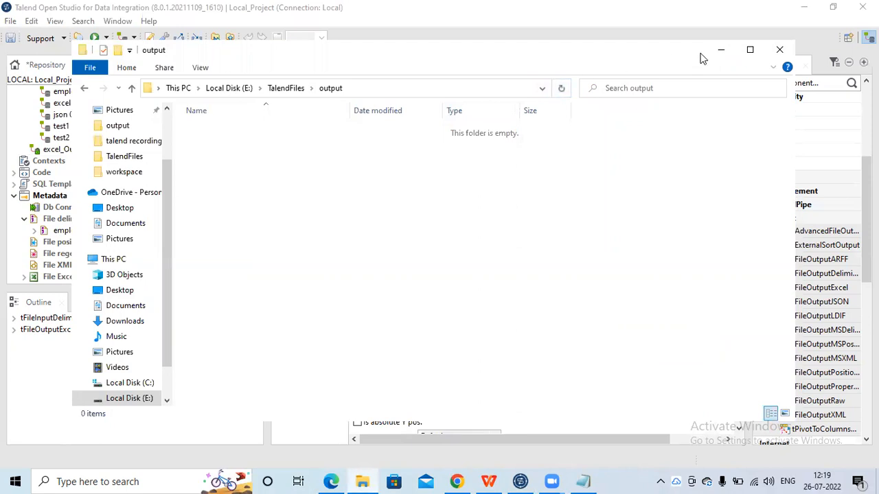
click(723, 51)
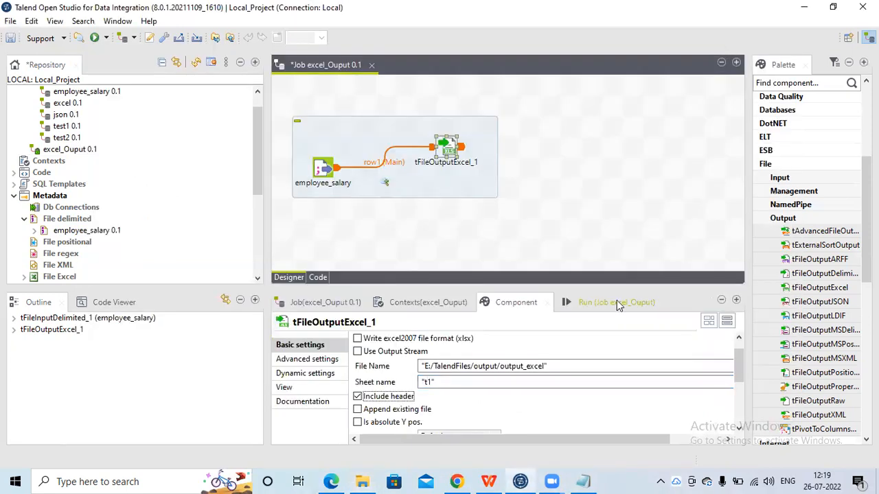
click(617, 303)
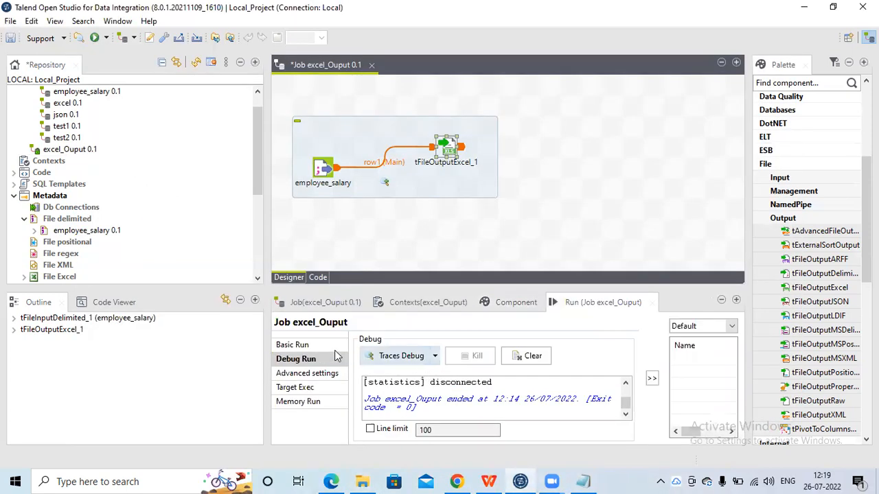
click(314, 346)
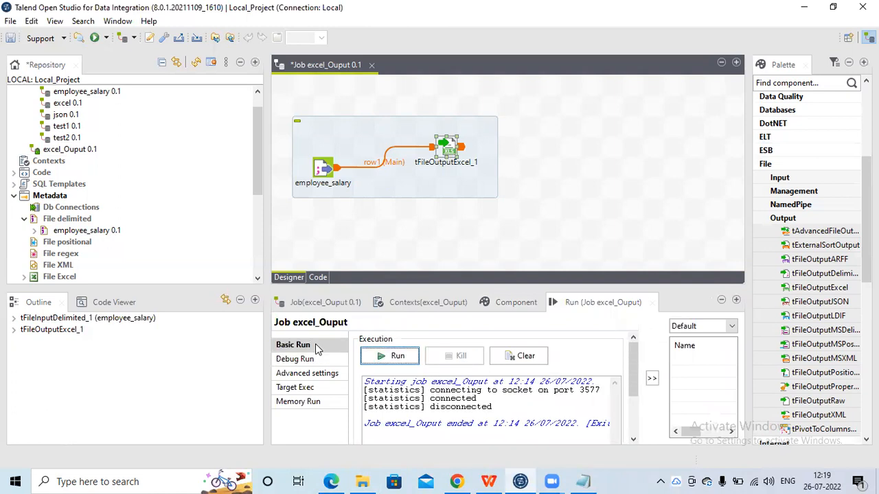
click(396, 357)
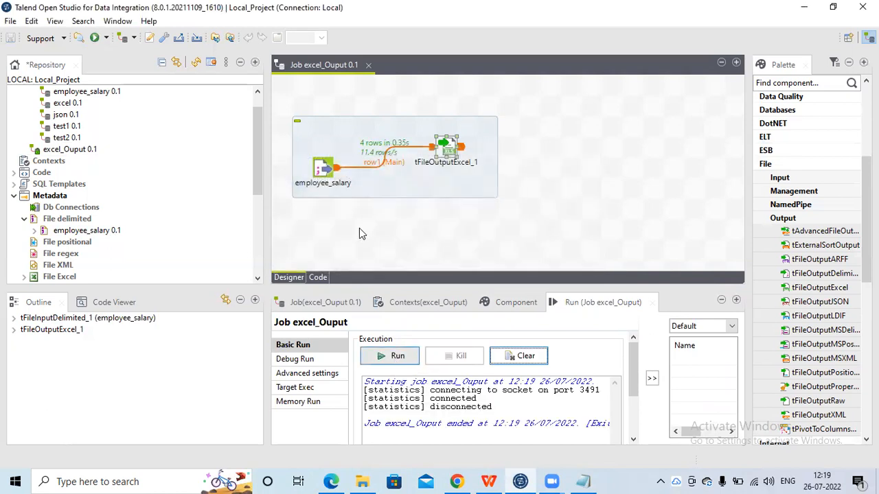
key(F7)
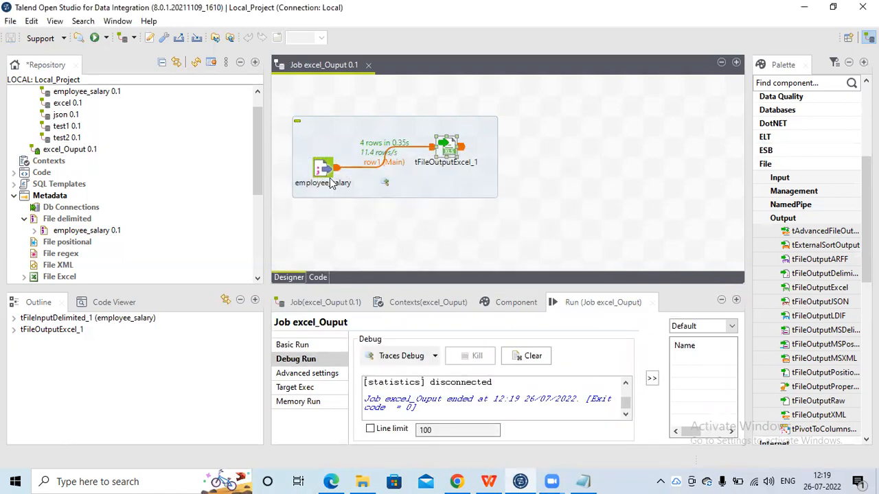
Switch to the output folder in File Explorer and open the output_excel file with WPS Spreadsheets.
mouse_move(371, 481)
click(369, 459)
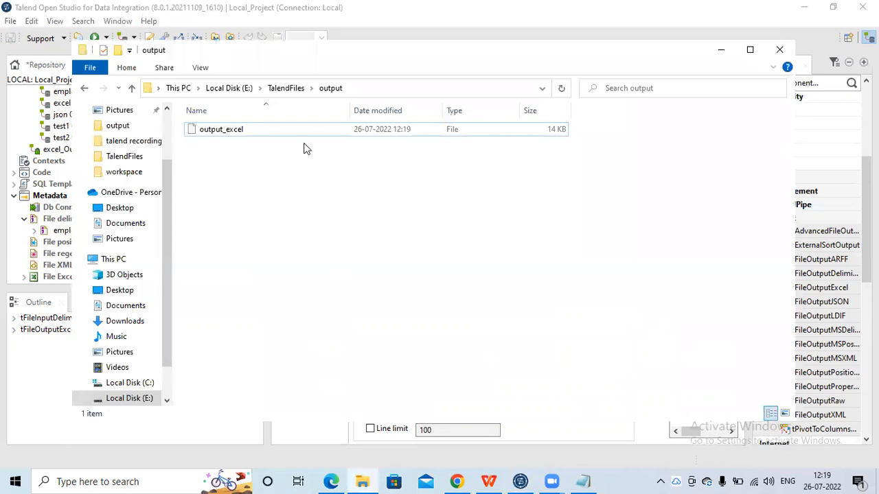
click(277, 130)
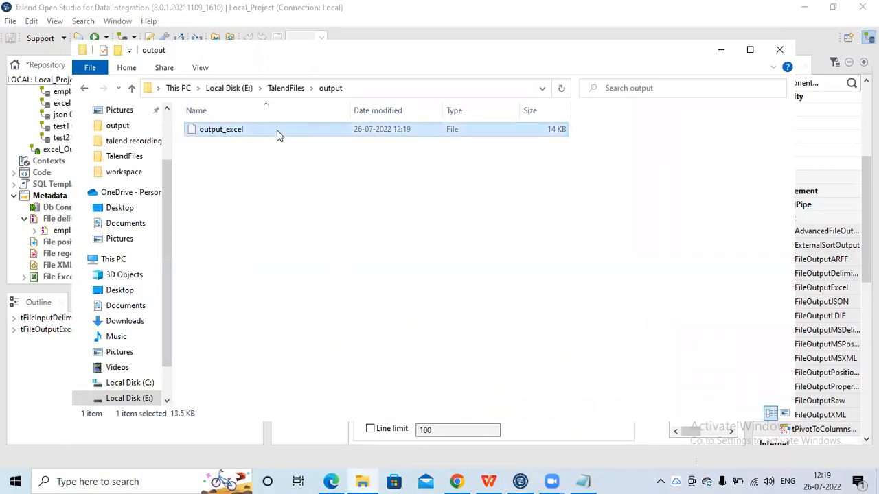
double_click(277, 130)
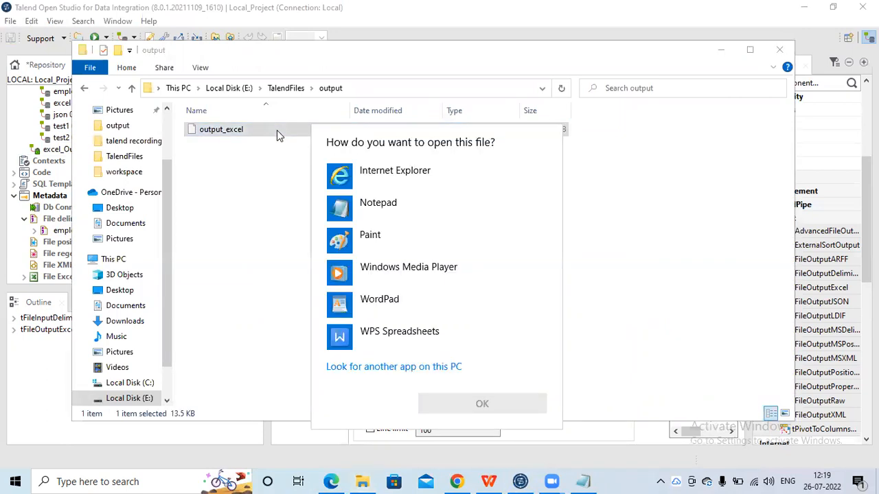
double_click(418, 334)
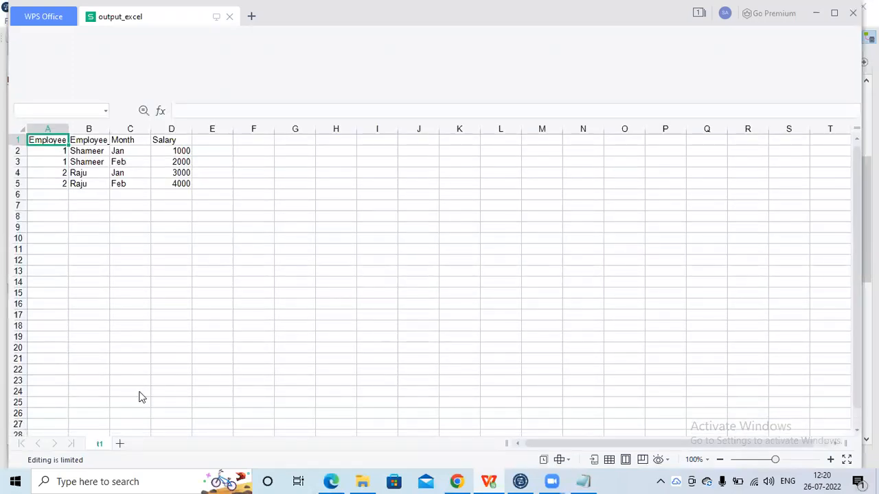
Examine the data rows and the header row of the exported sheet t1.
click(49, 152)
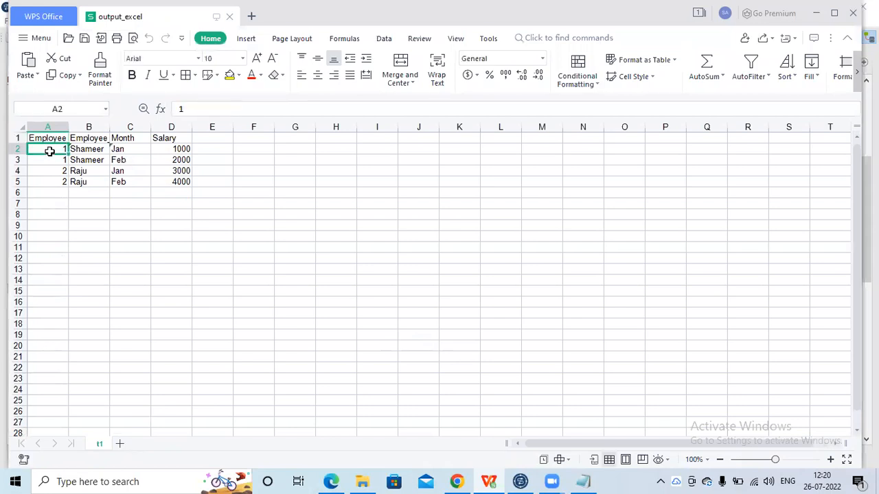
key(Down)
key(Down)
key(Down)
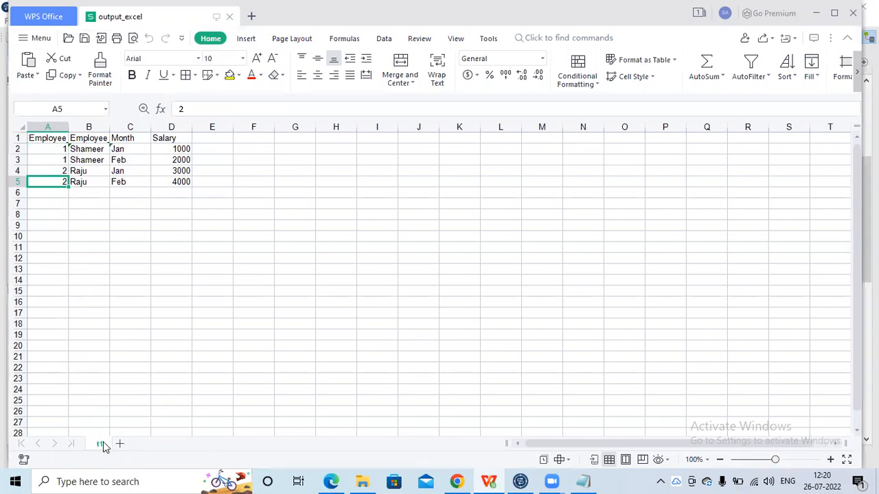
click(234, 265)
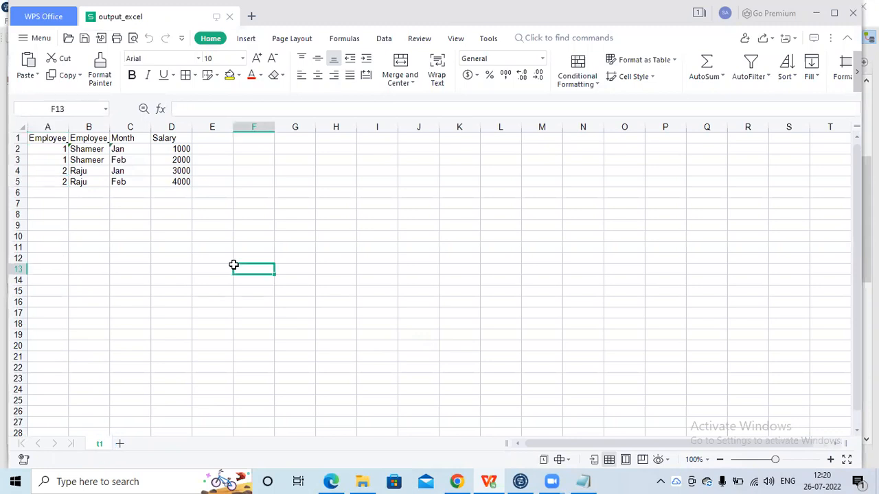
click(41, 138)
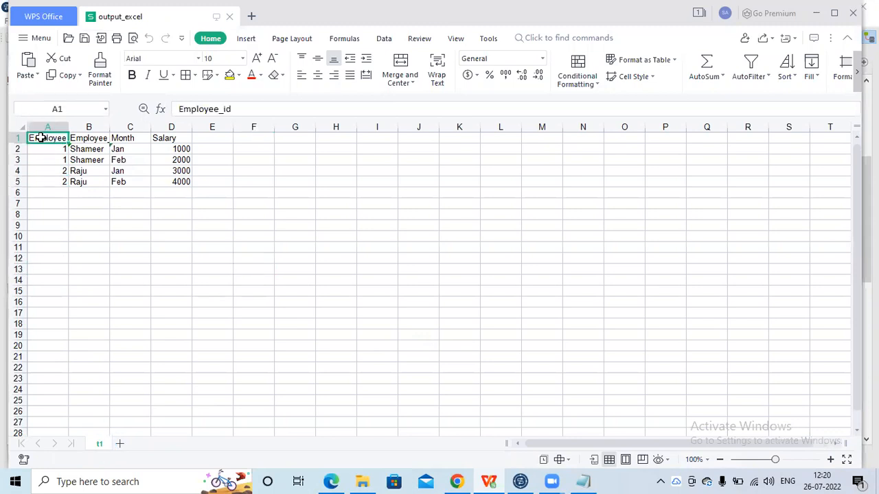
Switch back to Talend Open Studio and enable Append existing file for the tFileOutputExcel component.
click(528, 480)
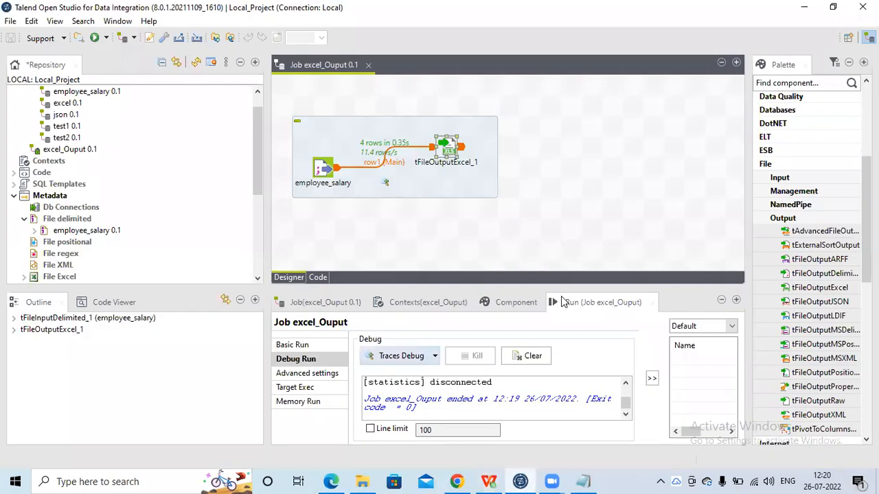
click(512, 303)
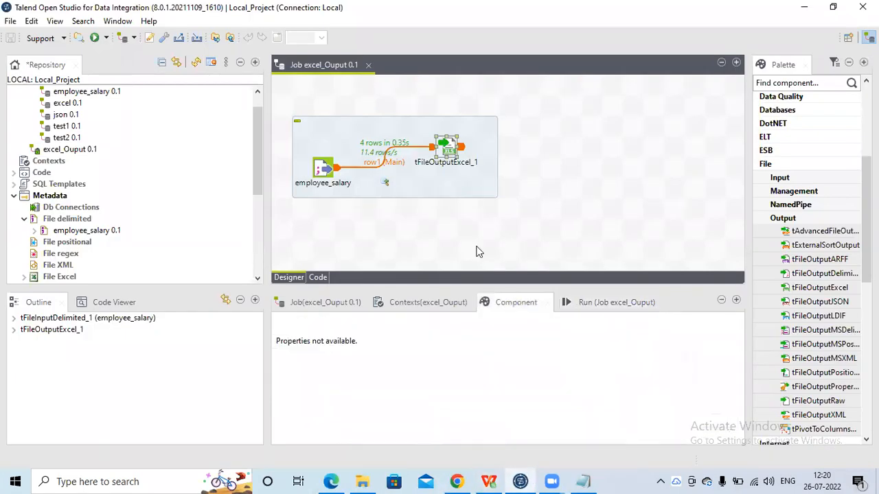
click(442, 149)
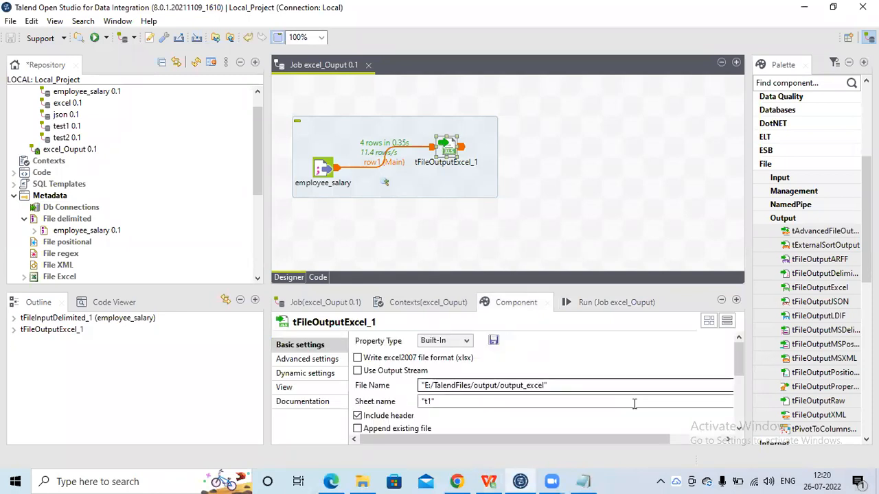
click(739, 430)
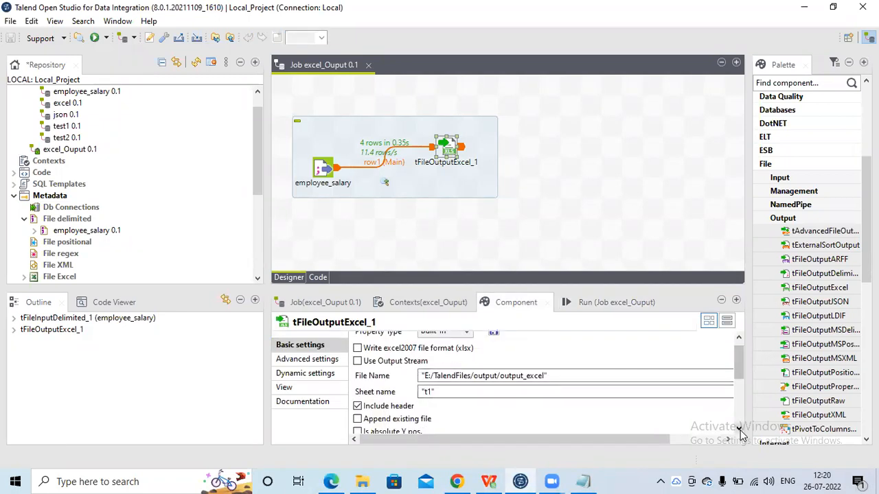
click(740, 430)
click(740, 431)
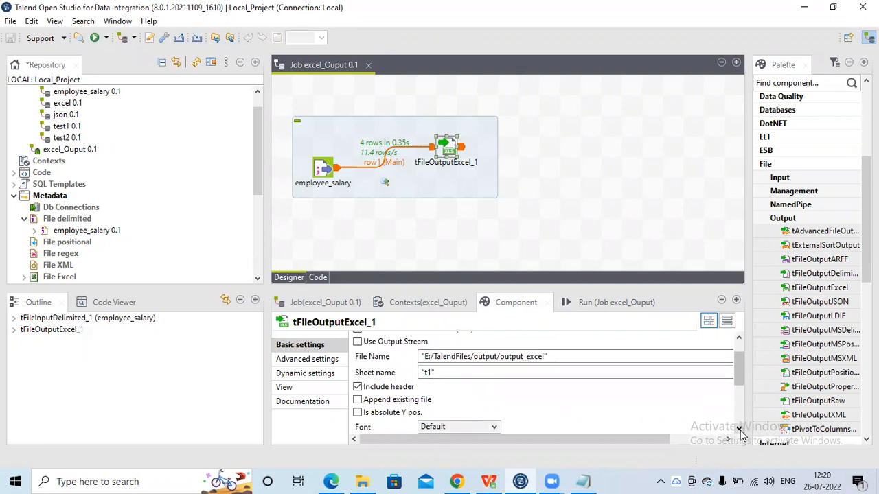
click(364, 404)
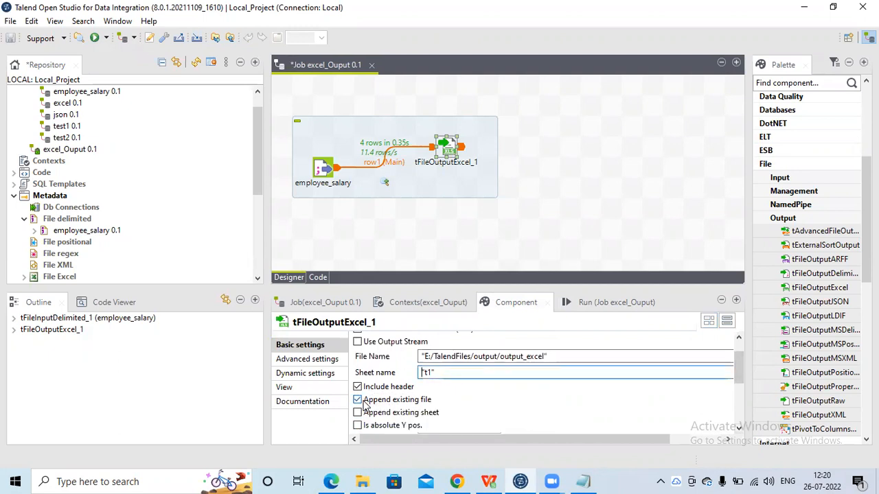
Turn off Append existing file for tFileOutputExcel_1 and try running the excel_Ouput job as a basic run.
click(358, 413)
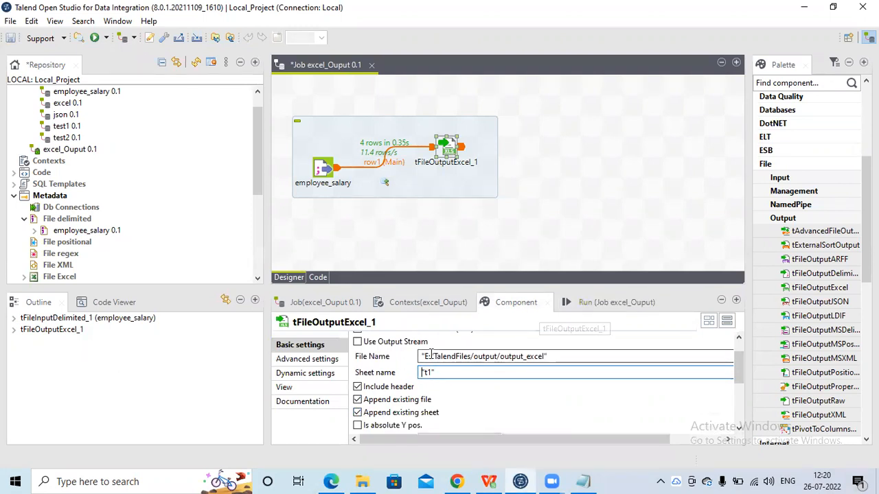
click(358, 399)
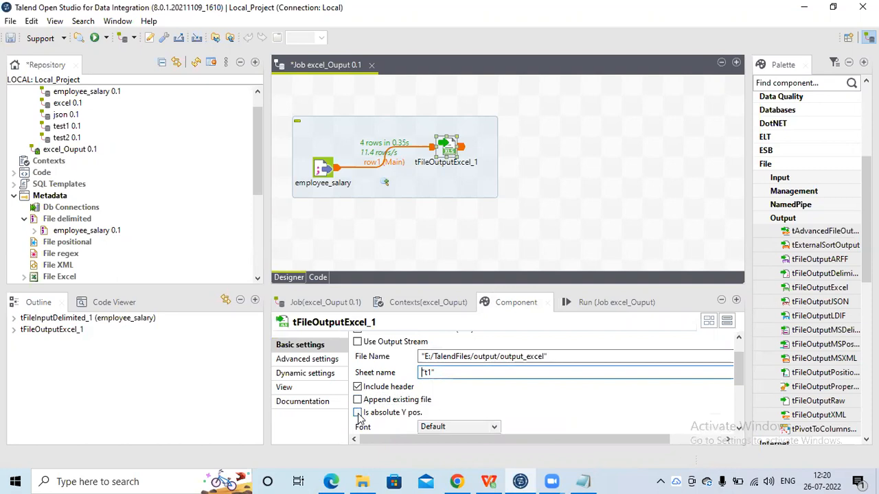
click(610, 297)
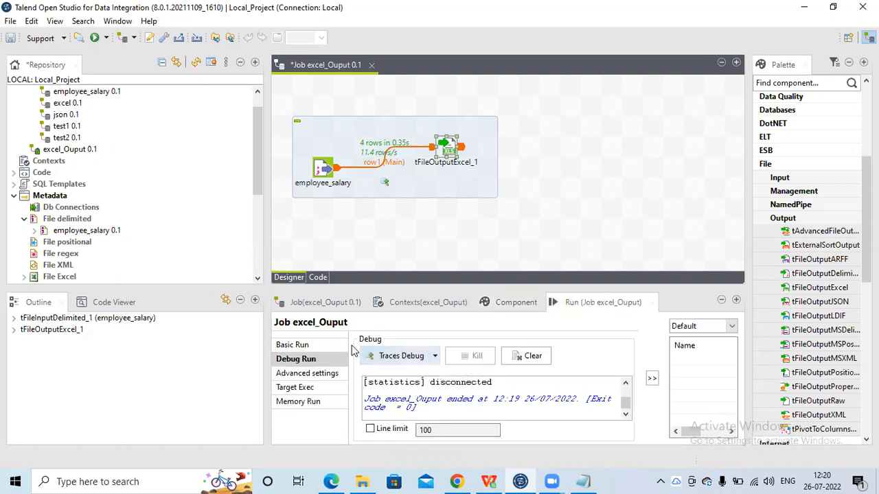
click(326, 350)
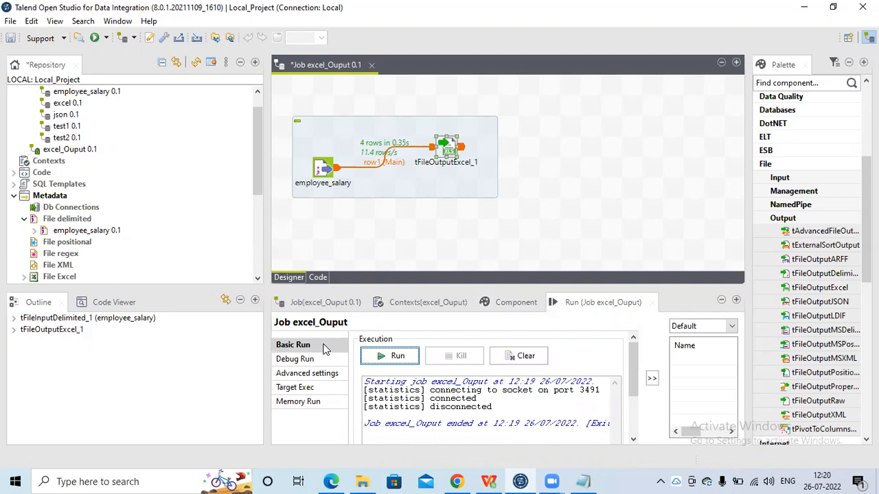
click(388, 357)
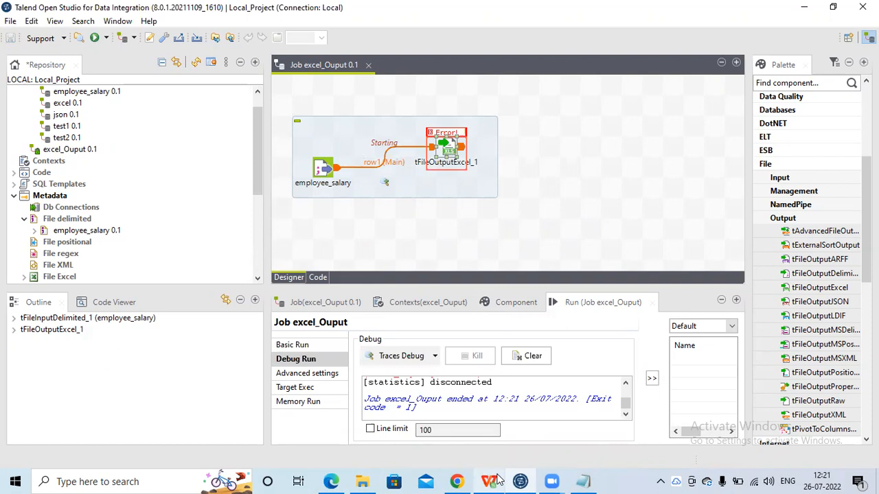
Close the output_excel workbook in WPS Office and run the excel_Ouput job again as a basic run.
click(489, 481)
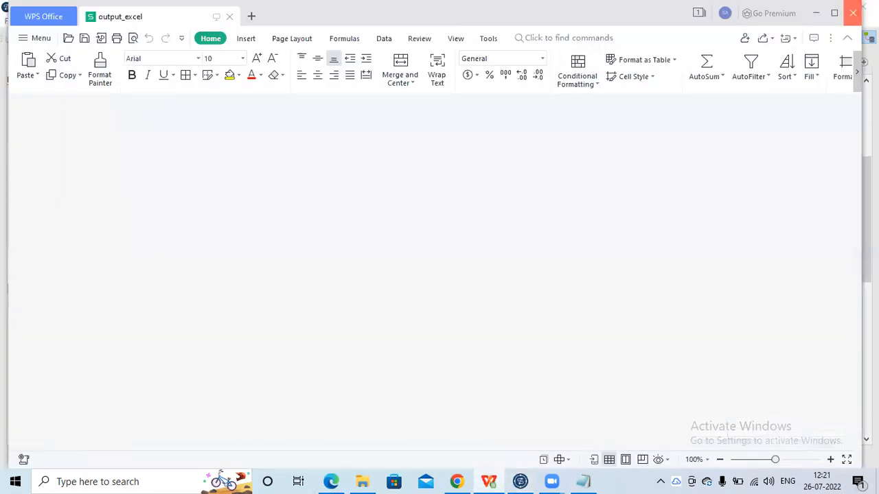
click(852, 13)
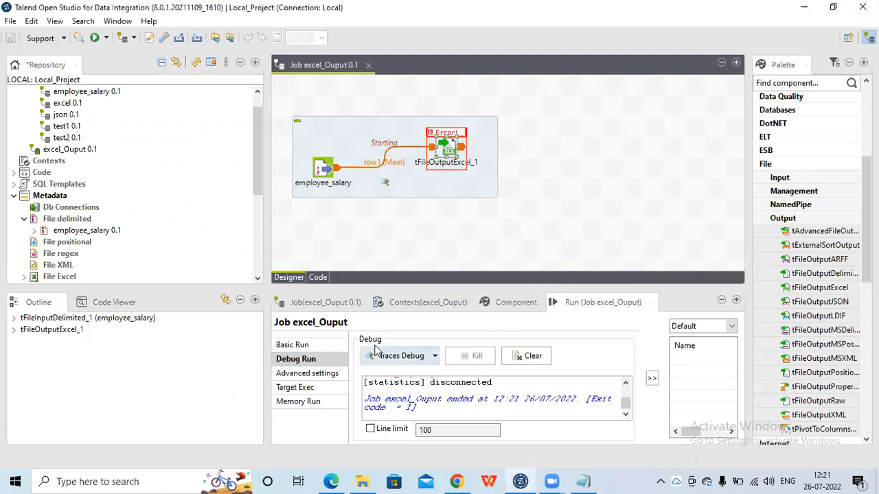
click(325, 346)
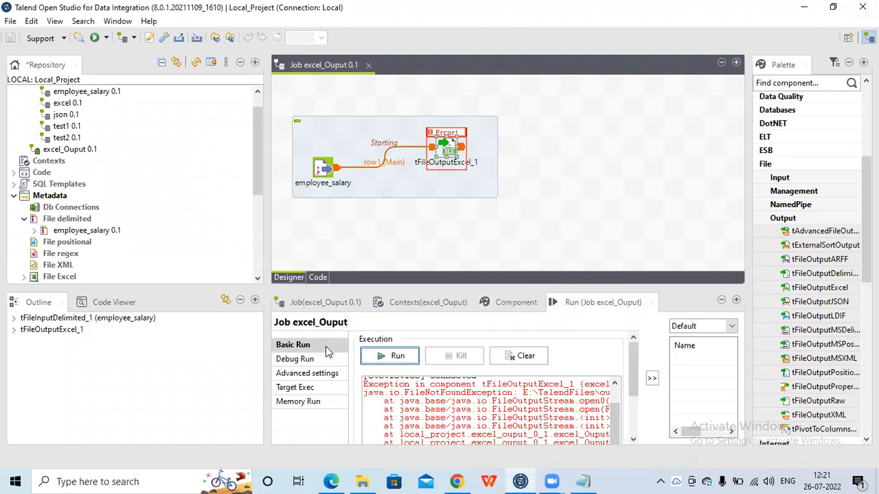
click(389, 357)
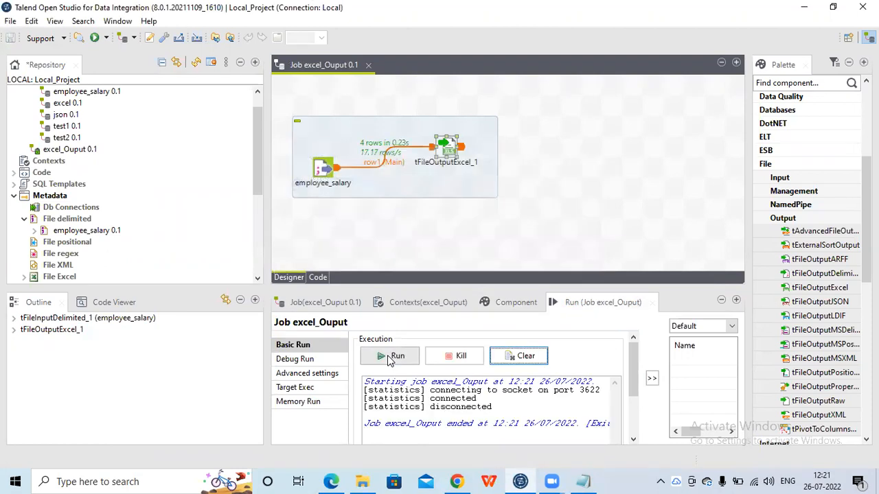
Switch to the output folder in File Explorer and open the output_excel file with WPS Spreadsheets to check the exported rows.
click(363, 481)
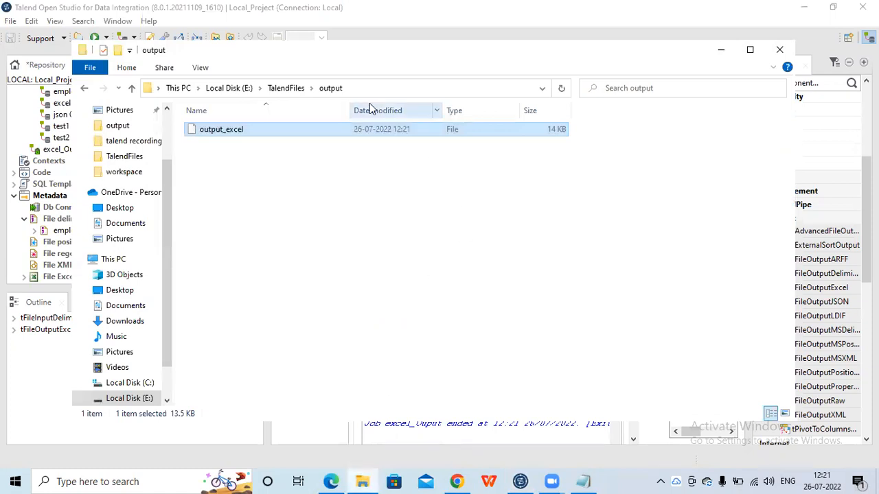
double_click(297, 129)
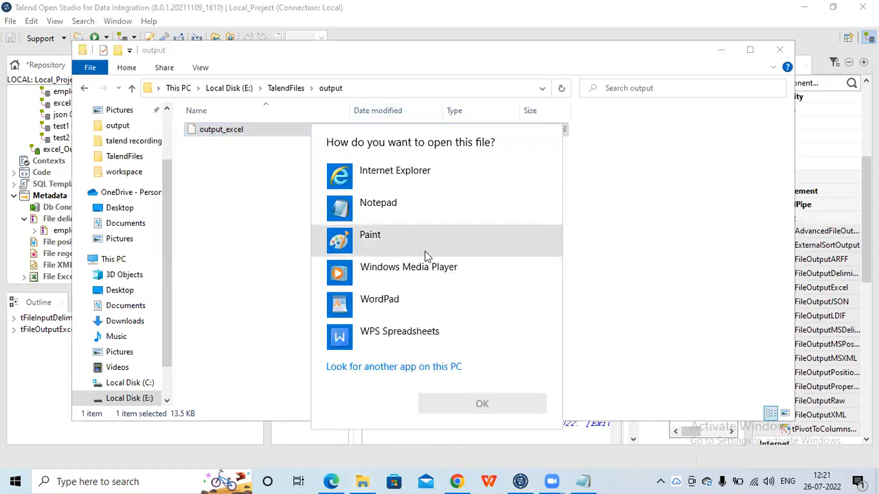
click(417, 336)
double_click(417, 335)
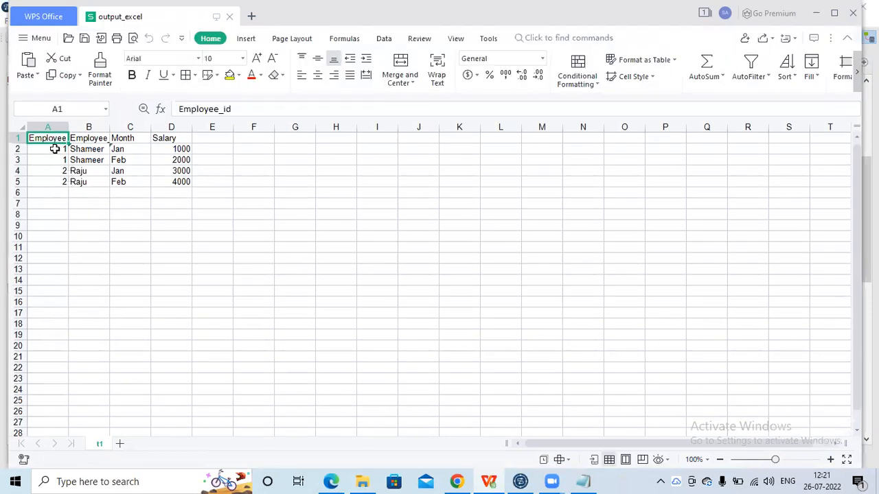
Switch back to Talend Open Studio and enable Append existing file and Append existing sheet for tFileOutputExcel_1.
click(819, 13)
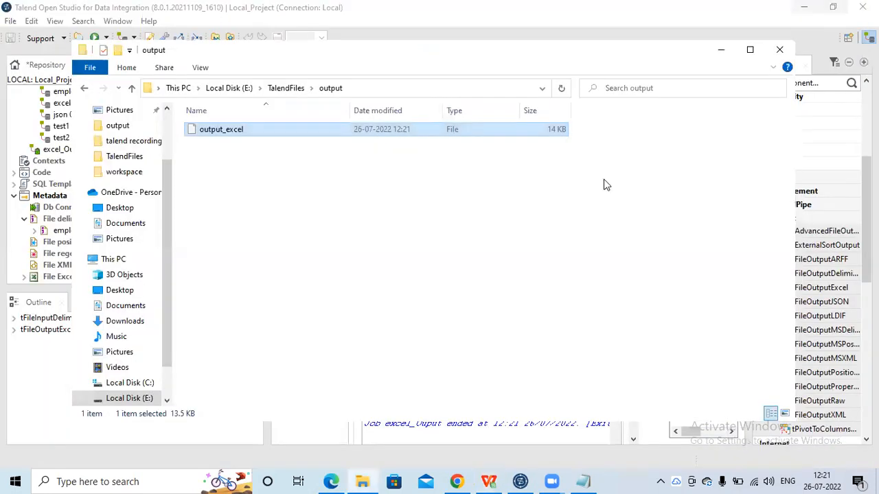
click(722, 52)
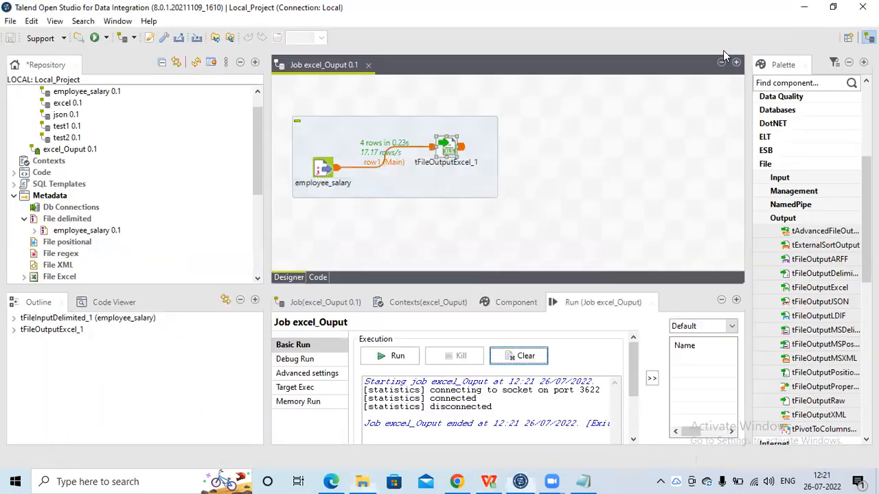
click(471, 257)
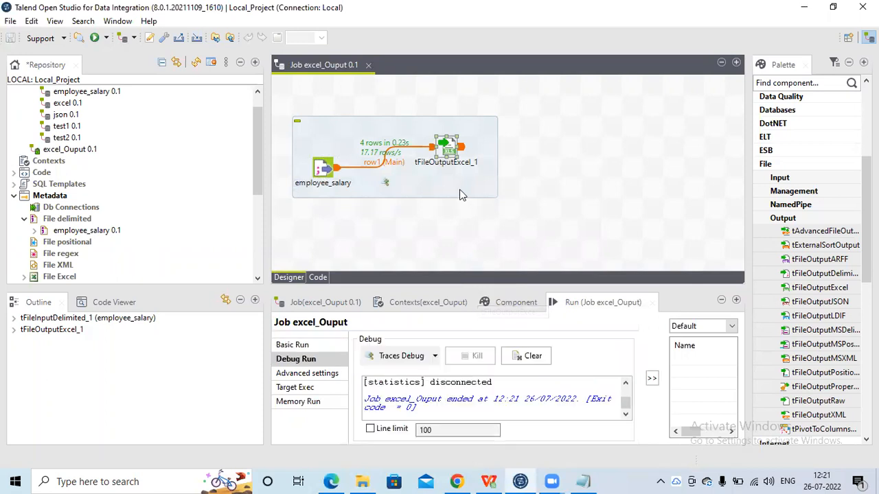
click(444, 144)
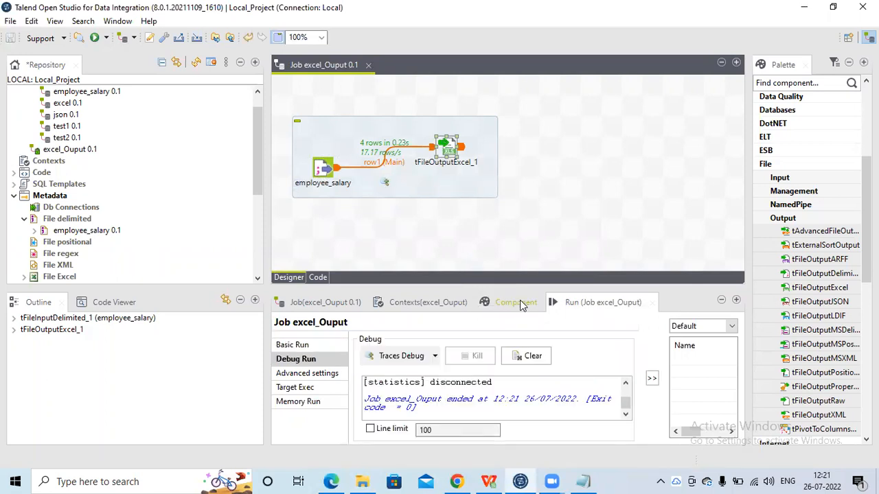
click(520, 302)
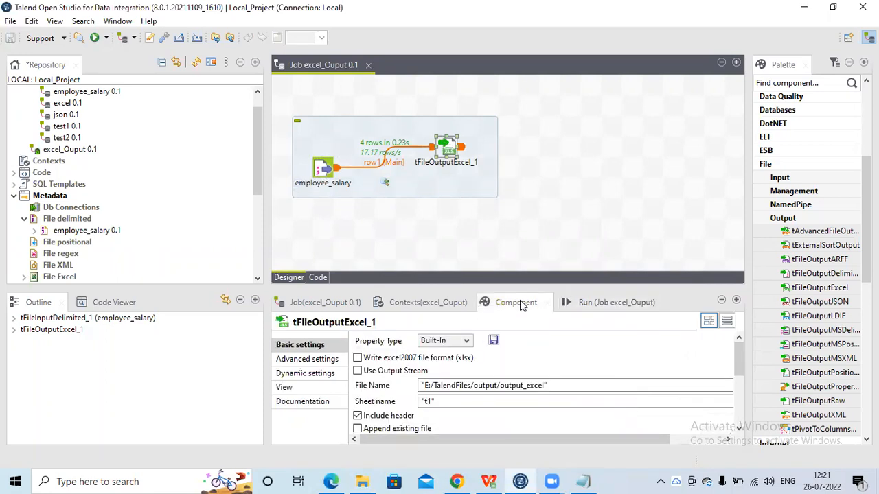
click(391, 428)
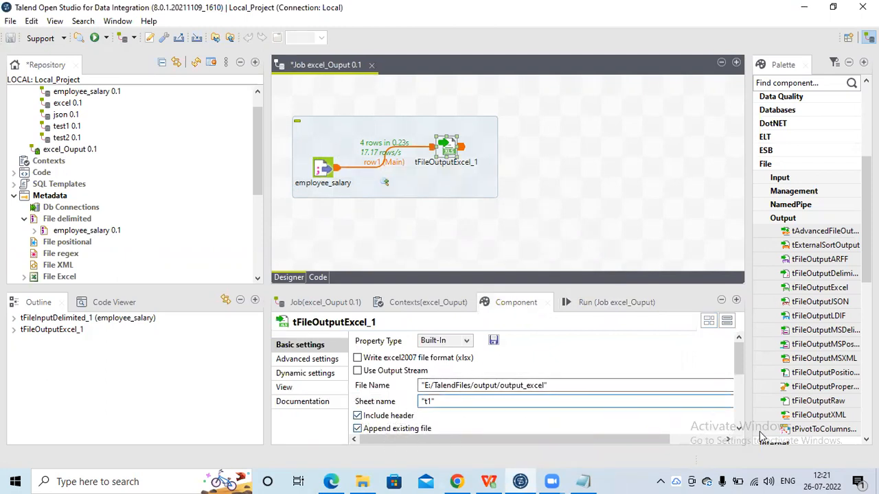
click(739, 428)
click(739, 428)
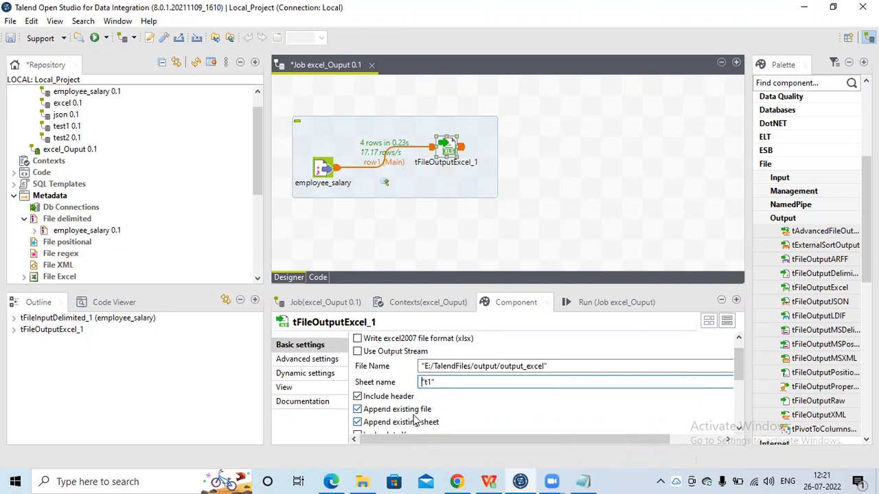
click(739, 432)
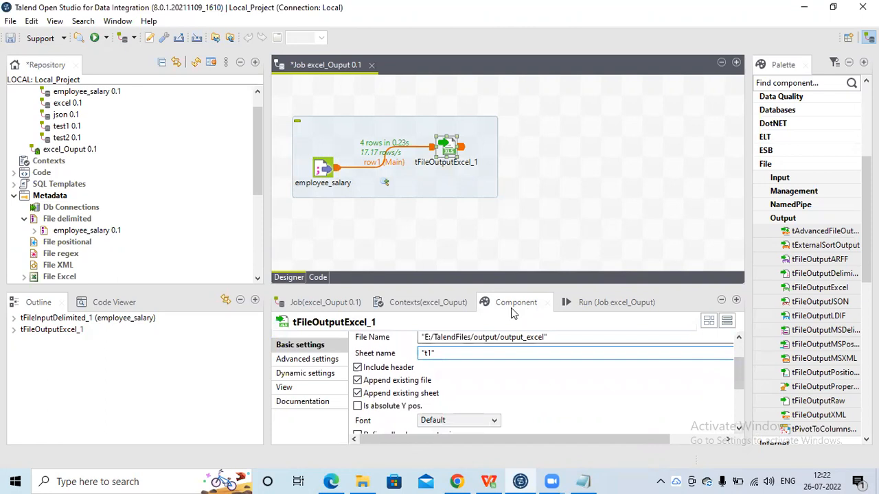
Try to run the excel_Ouput job with Traces Debug.
click(586, 307)
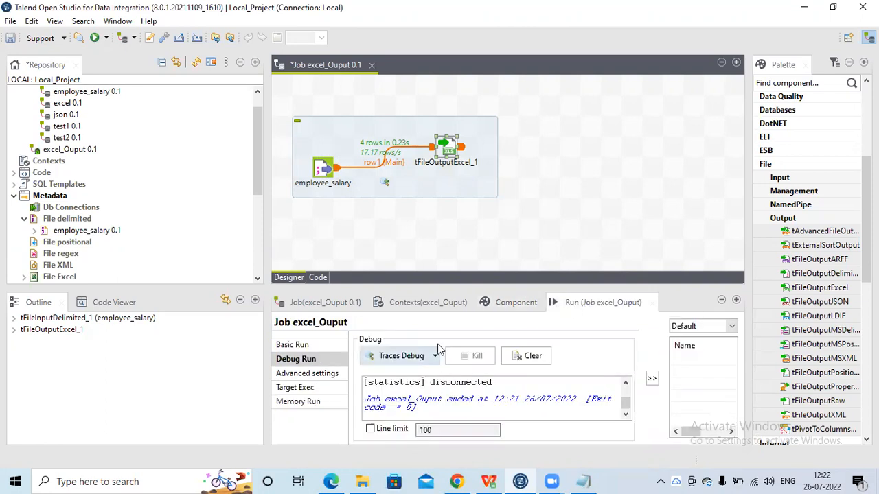
click(292, 345)
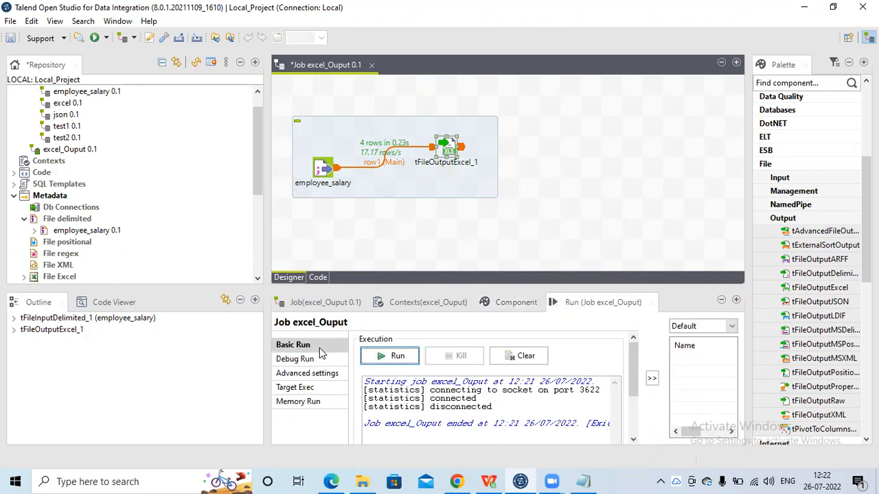
click(296, 358)
click(388, 357)
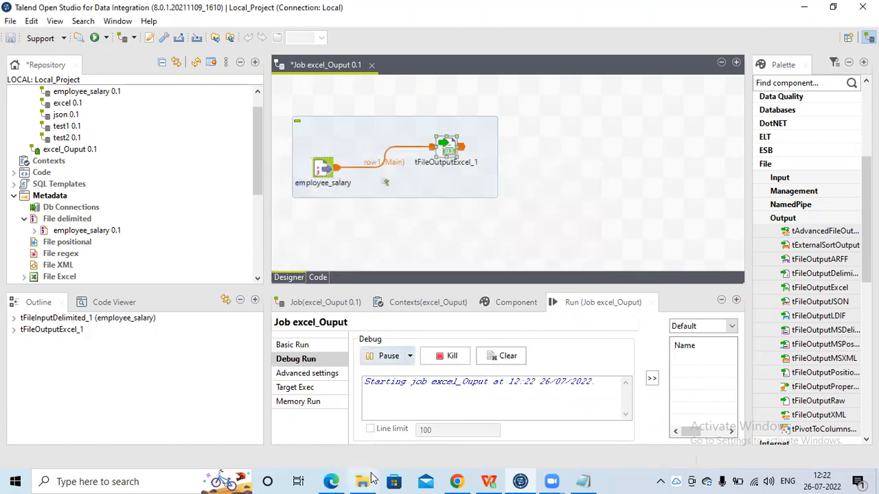
Close the WPS Office window that holds the output_excel workbook.
mouse_move(489, 481)
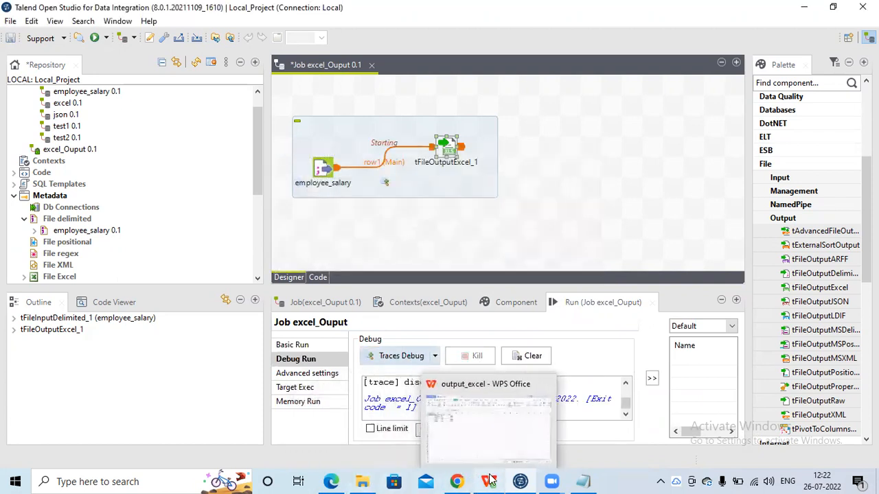
click(546, 382)
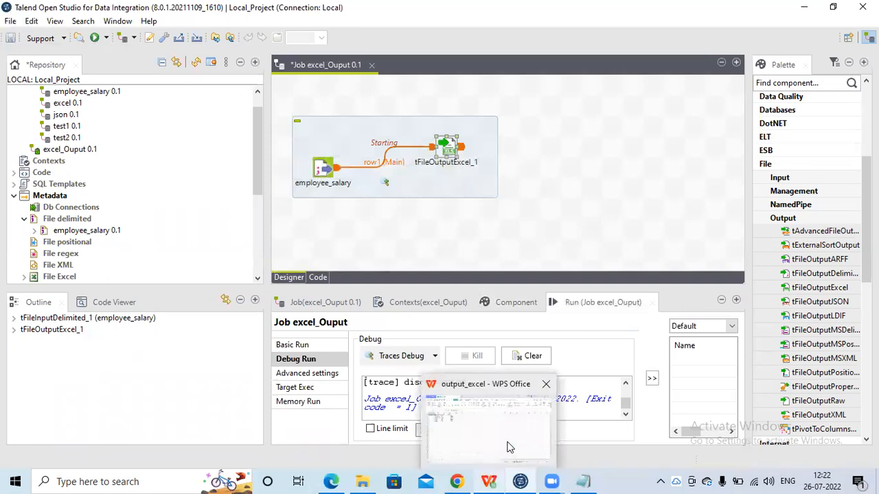
click(539, 385)
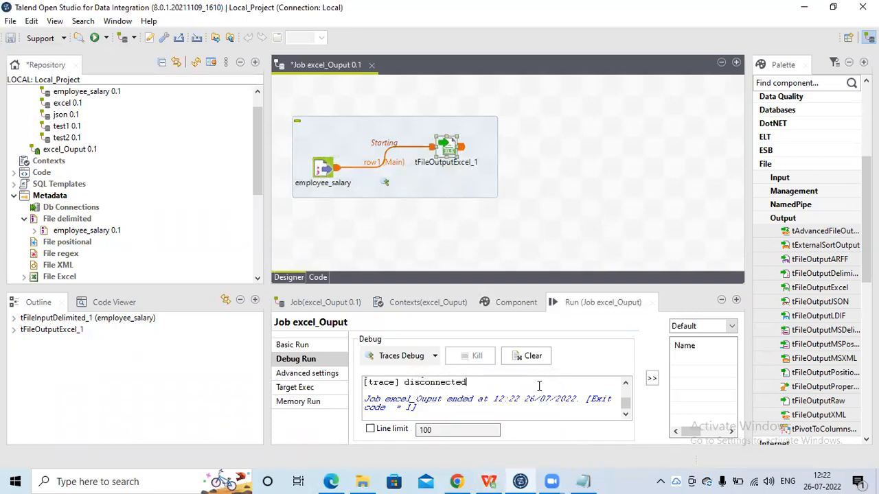
click(493, 480)
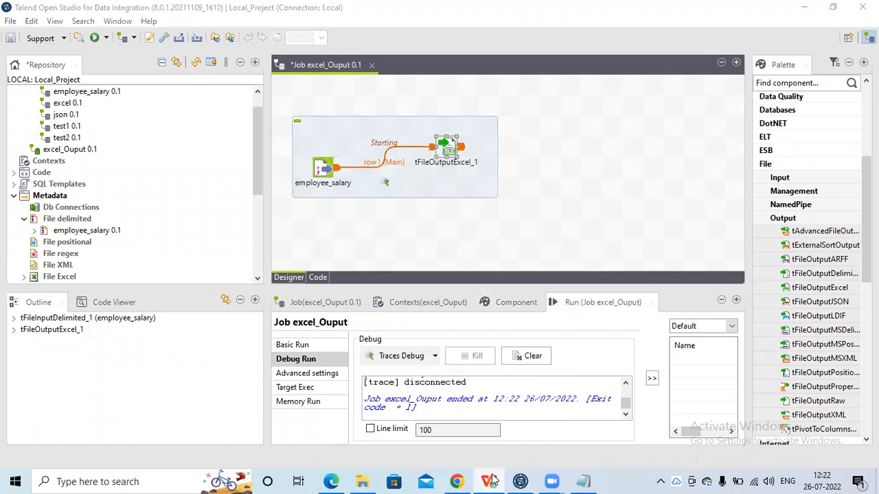
right_click(491, 481)
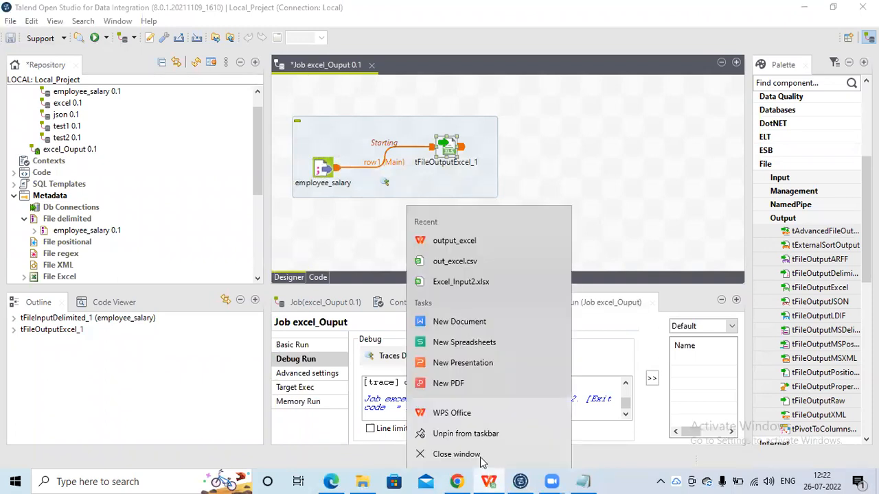
click(482, 456)
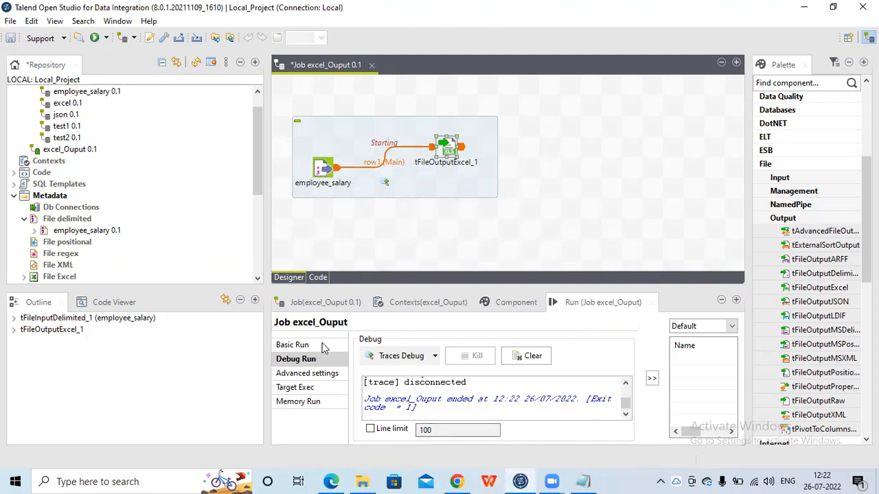
Run the excel_Ouput job as a basic run and repeat the run to append the rows again.
click(323, 348)
click(388, 356)
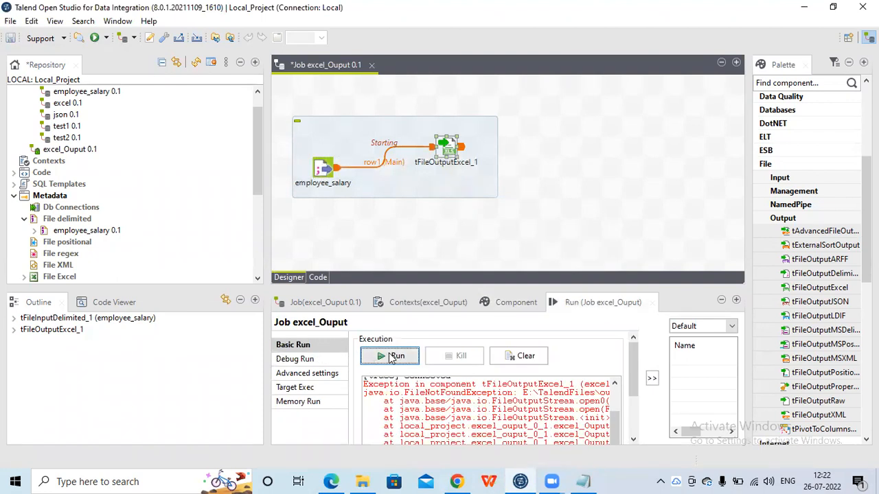
click(309, 347)
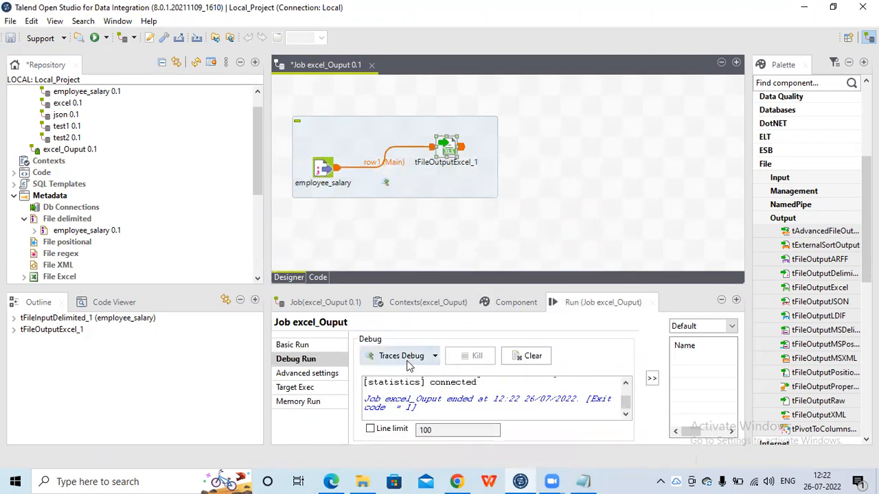
click(315, 347)
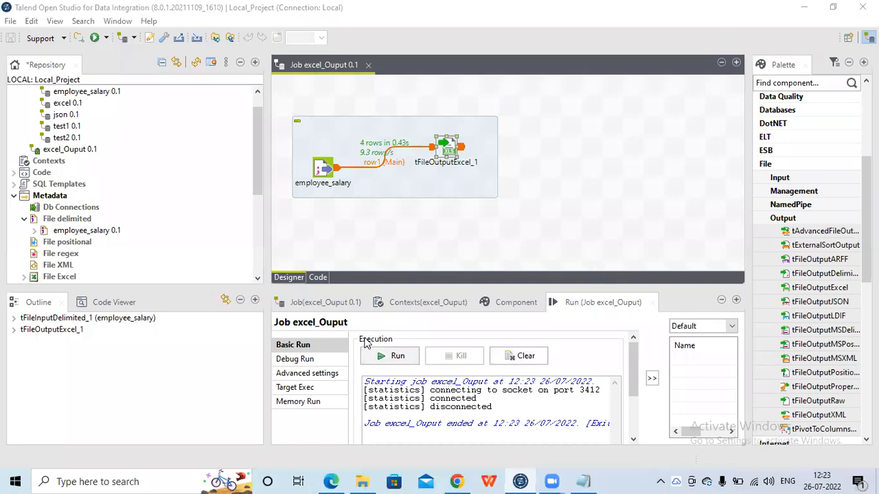
click(384, 355)
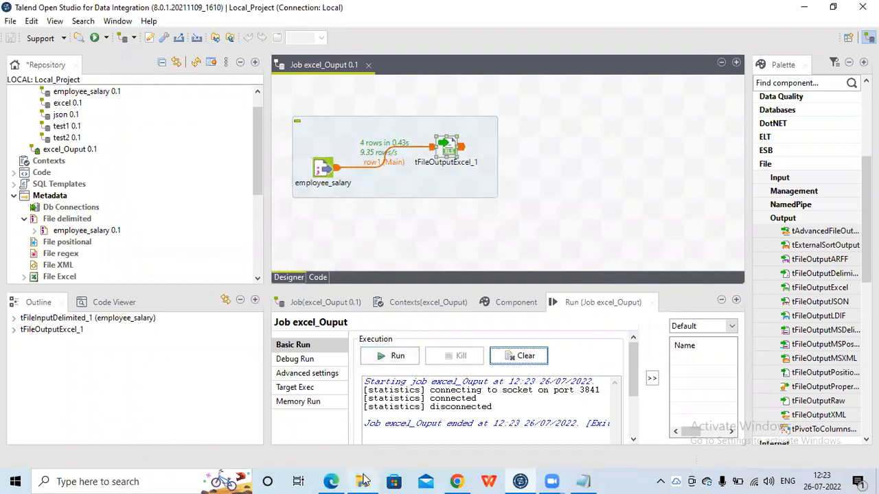
Open the output_excel file from the output folder with WPS Spreadsheets.
click(362, 482)
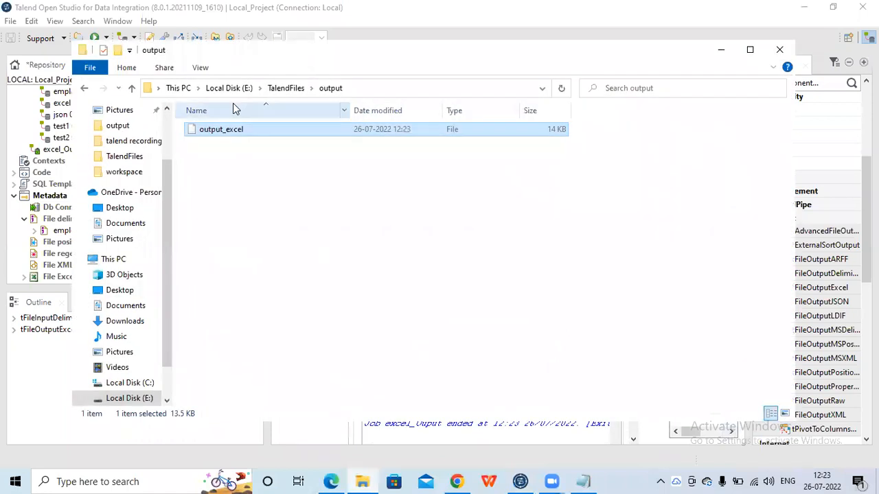
double_click(237, 133)
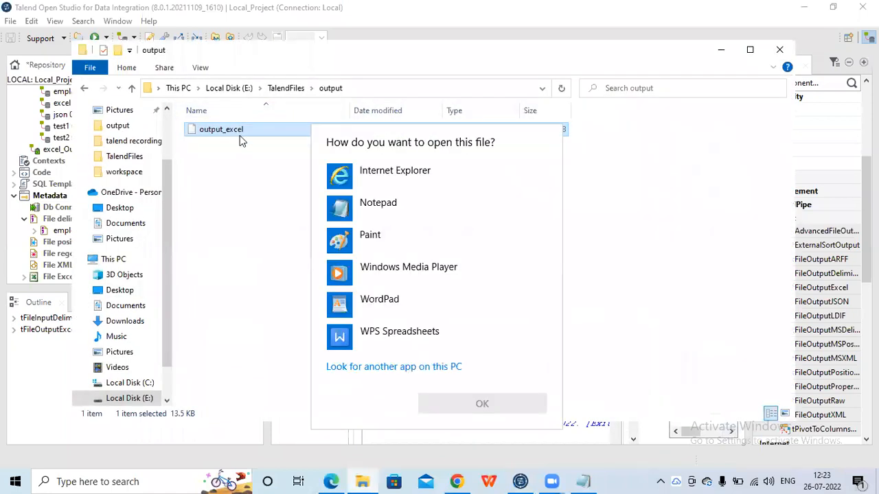
double_click(409, 344)
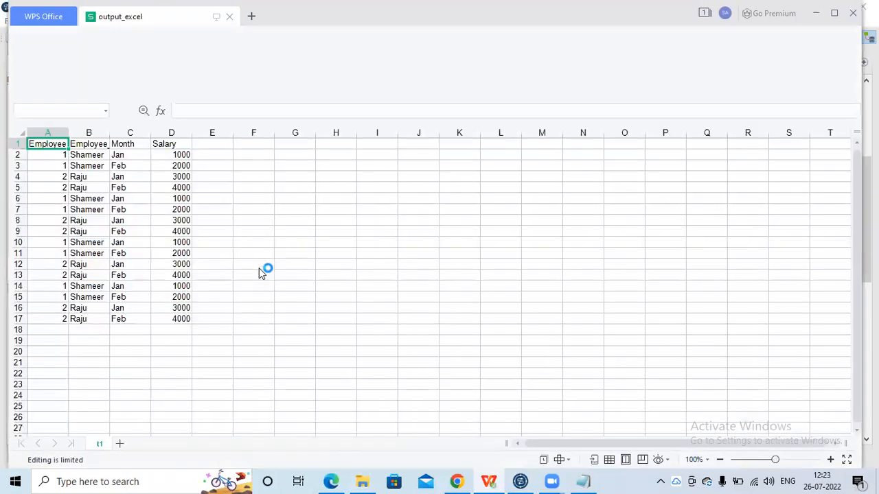
Go down the first column of sheet t1 to examine the employee rows appended by the repeated runs.
click(57, 152)
key(Down)
key(Down)
key(Down)
key(Down)
key(Down)
key(Down)
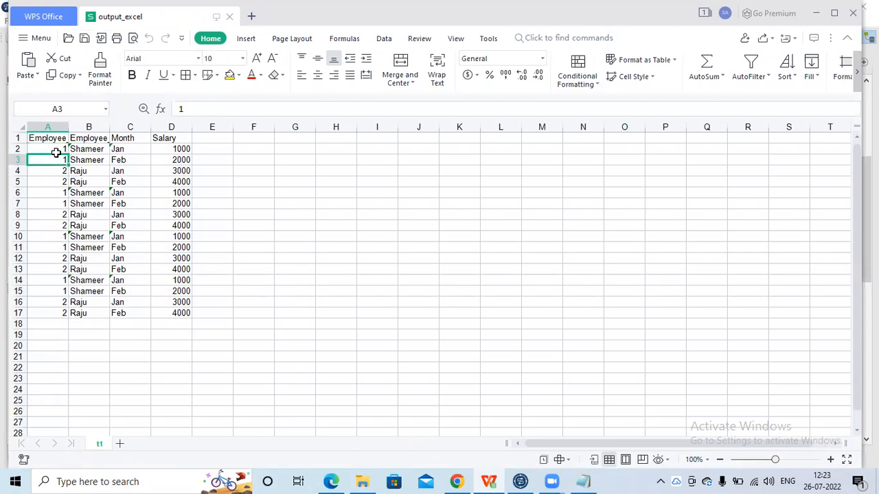
key(Down)
key(Down)
key(Down)
key(Down)
key(Down)
key(Down)
key(Down)
key(Down)
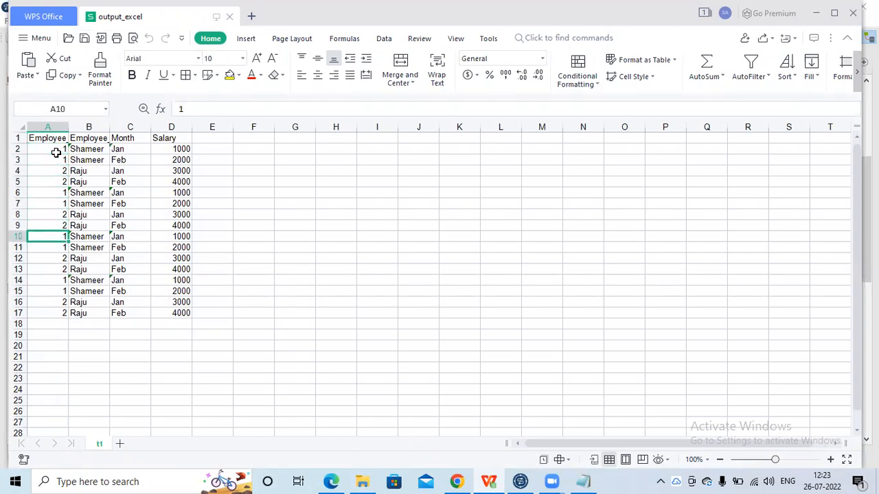
key(Down)
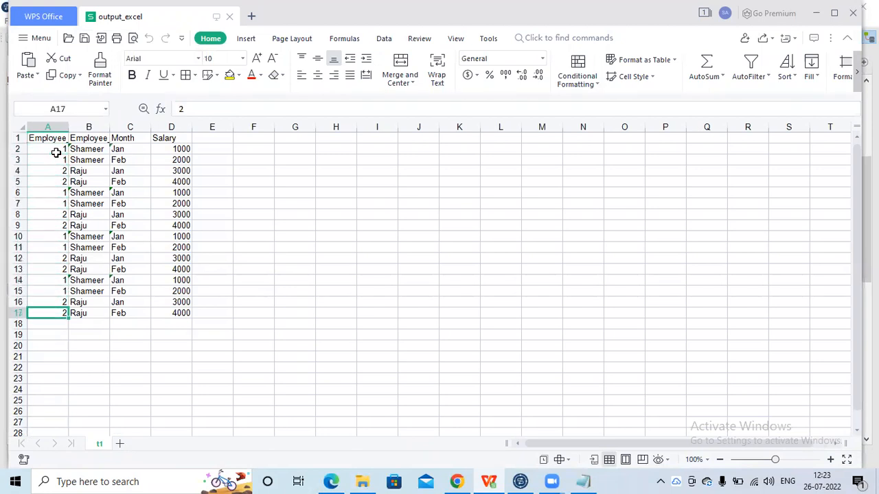
Close the output_excel workbook in WPS Office and return to Talend Open Studio.
click(822, 11)
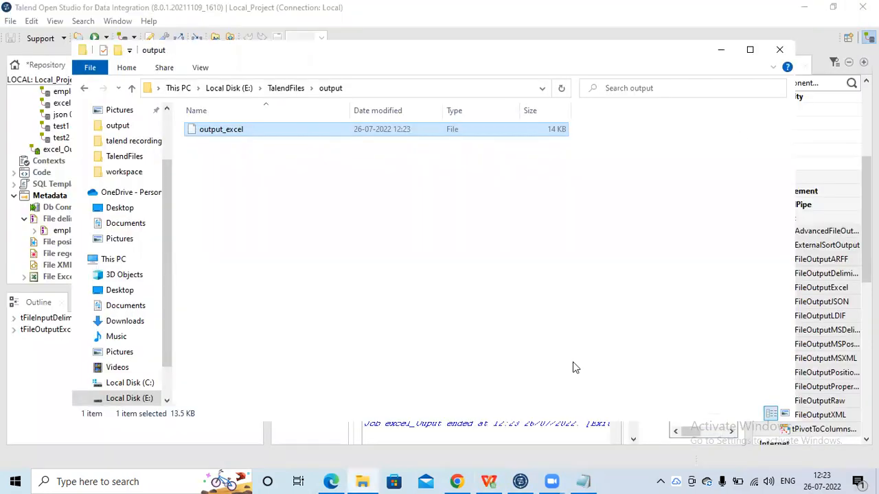
mouse_move(489, 481)
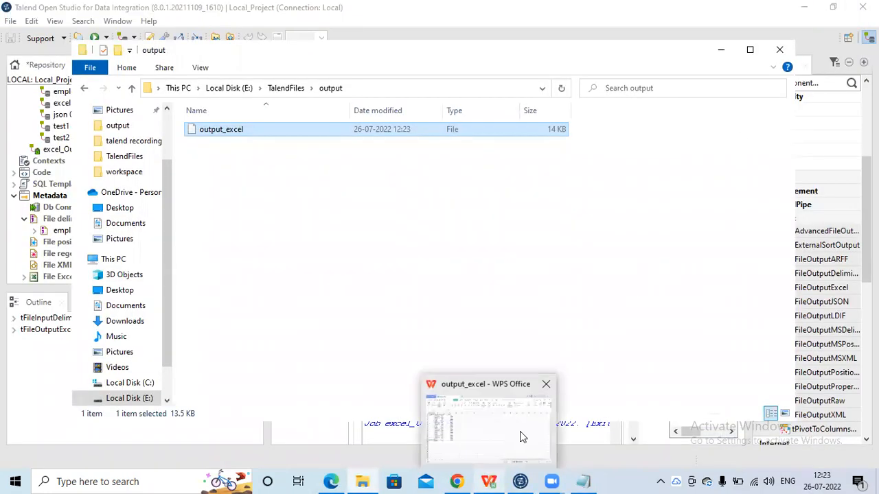
click(546, 385)
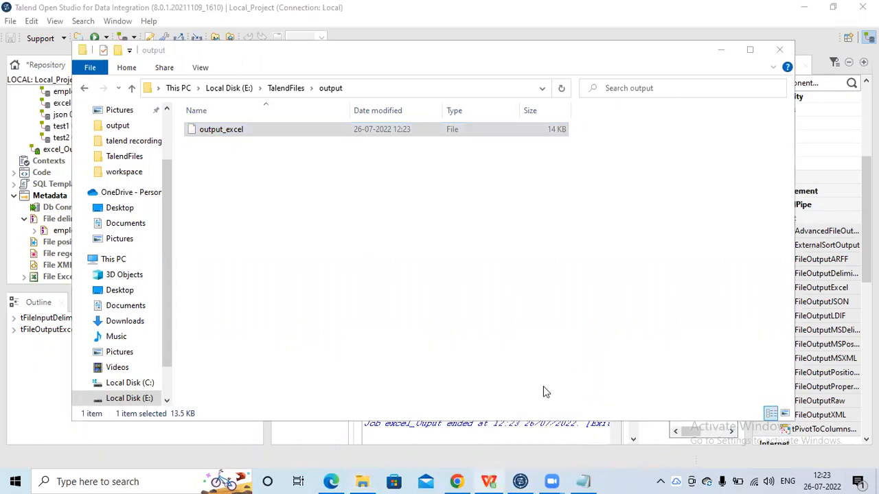
click(722, 53)
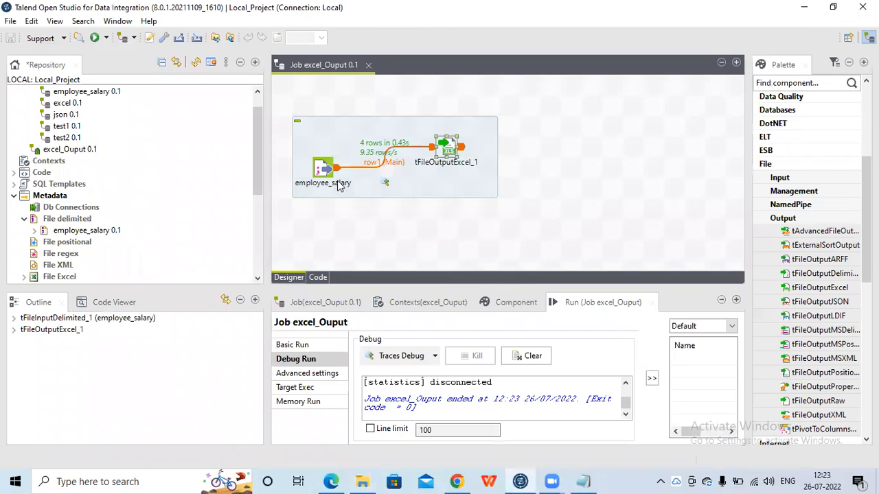
Disable Append existing file and enable Is absolute Y pos. in the basic settings of tFileOutputExcel_1.
click(445, 146)
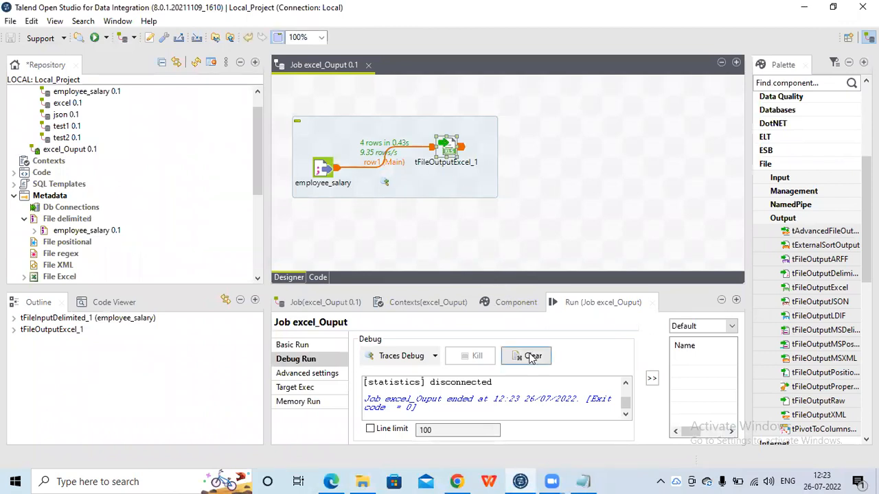
click(514, 304)
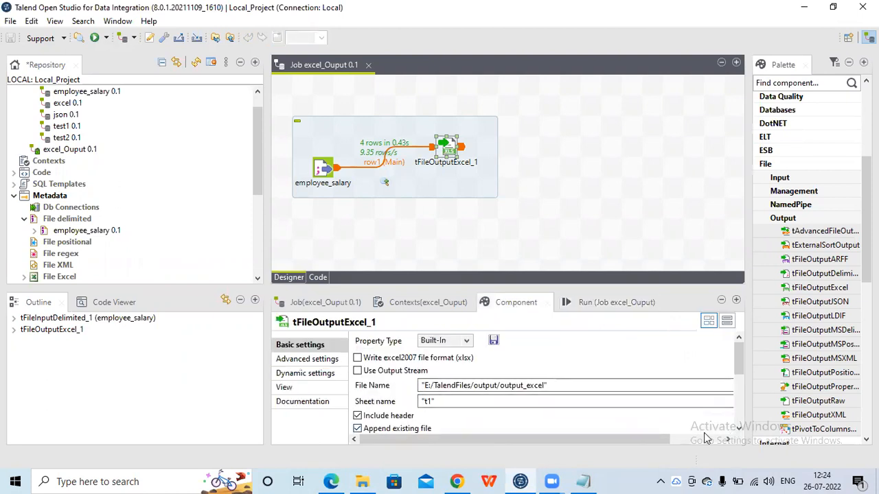
click(739, 429)
click(738, 429)
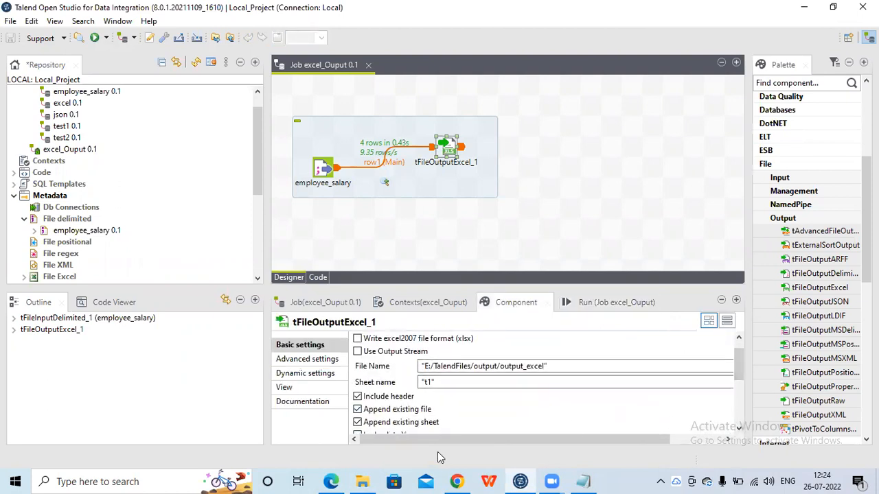
click(357, 410)
click(357, 410)
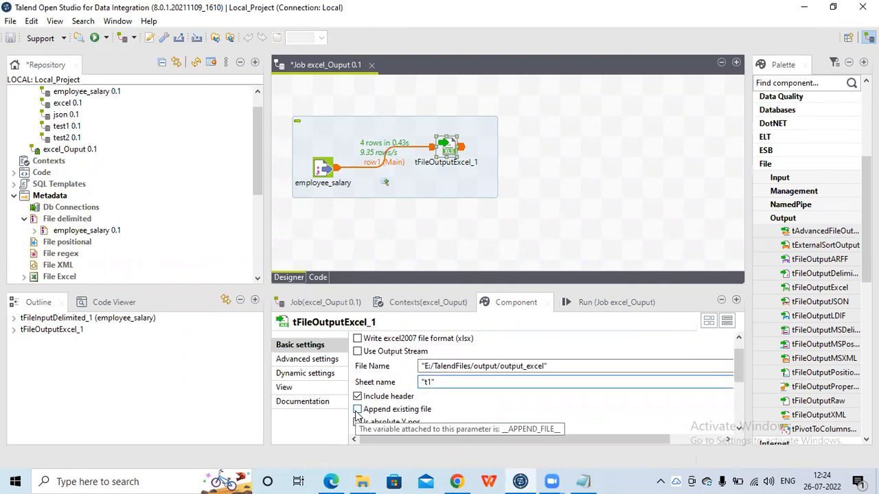
click(739, 429)
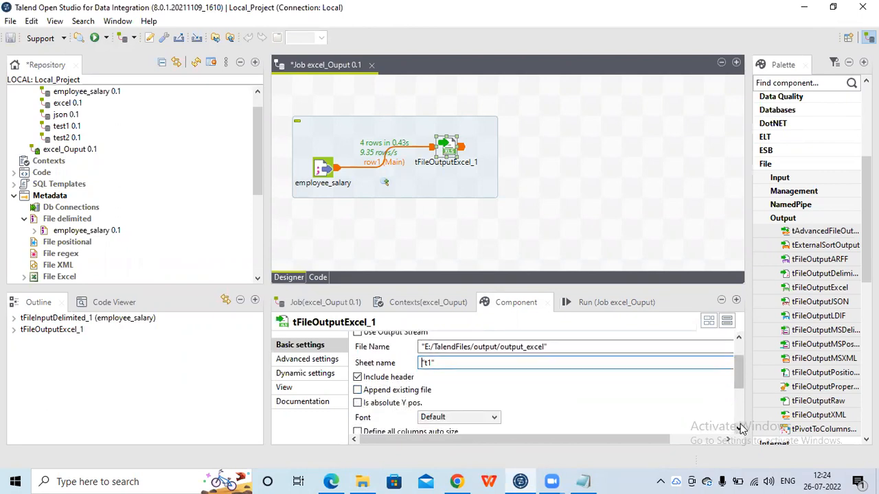
click(357, 404)
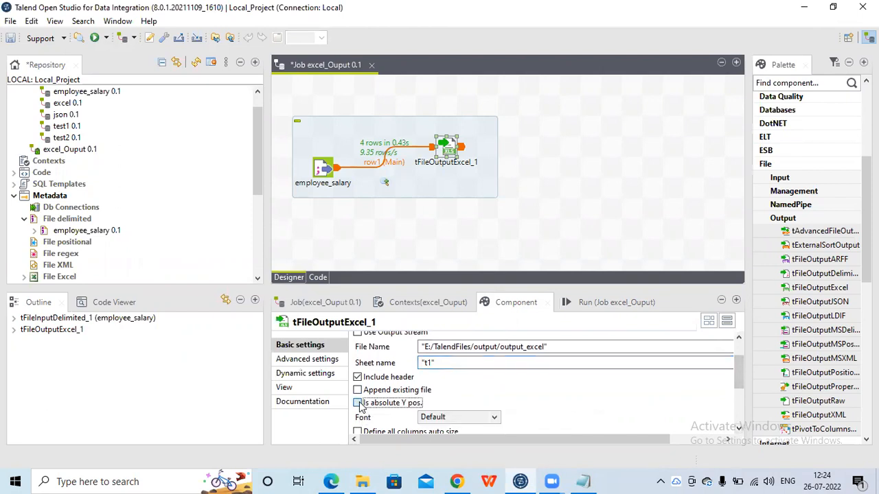
click(738, 428)
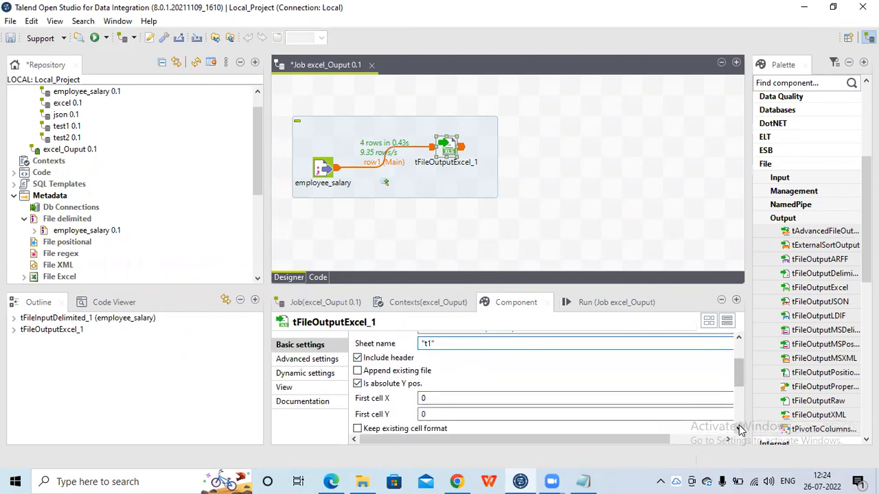
Reopen output_excel from the output folder in WPS Spreadsheets and examine the starting cell positions of its data.
click(366, 480)
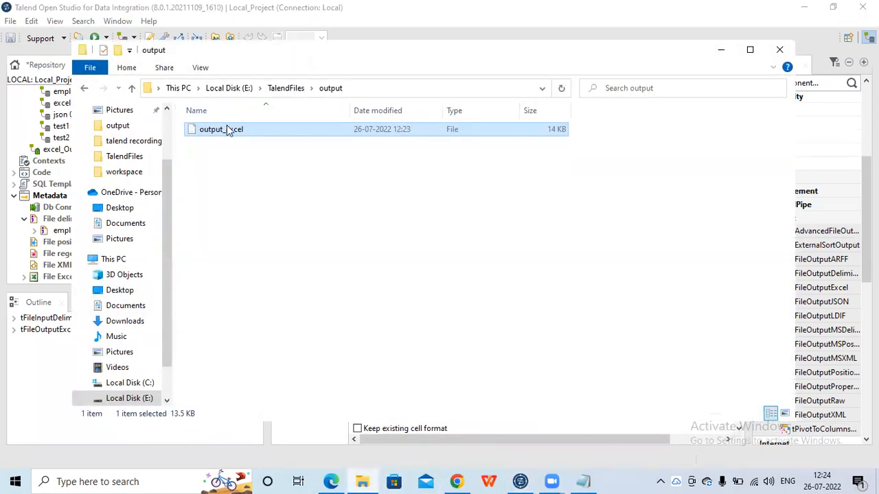
double_click(228, 130)
double_click(409, 338)
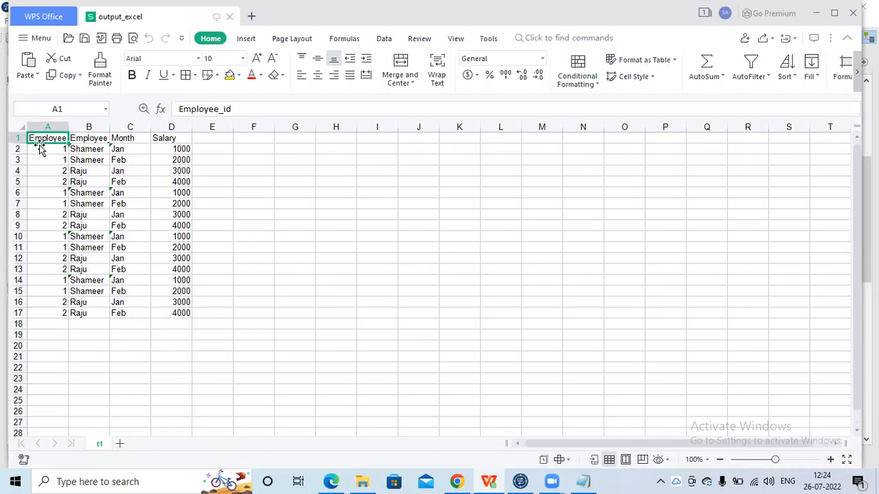
click(37, 149)
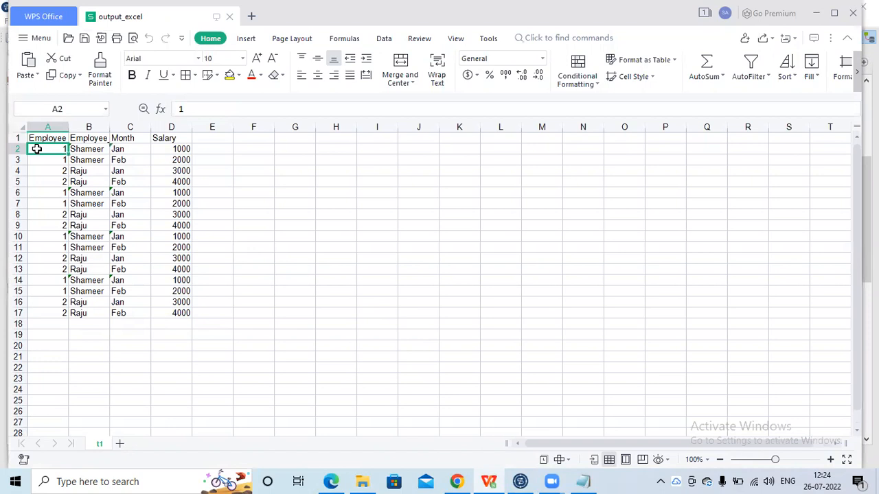
click(132, 149)
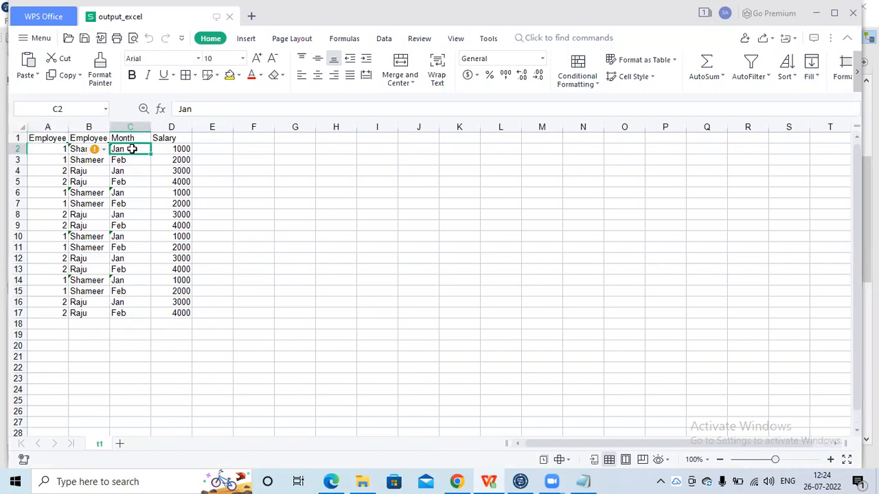
Switch back to Talend Open Studio and set First cell X to 1 and First cell Y to 3 for tFileOutputExcel_1.
click(521, 482)
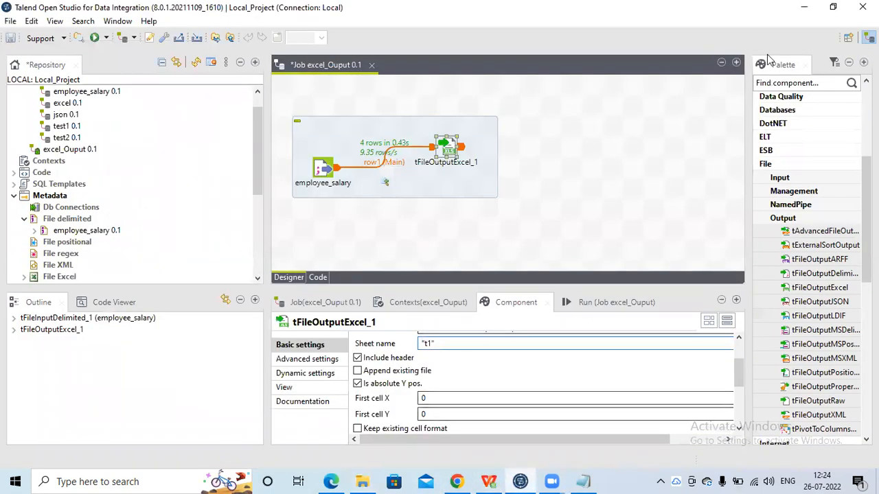
click(804, 7)
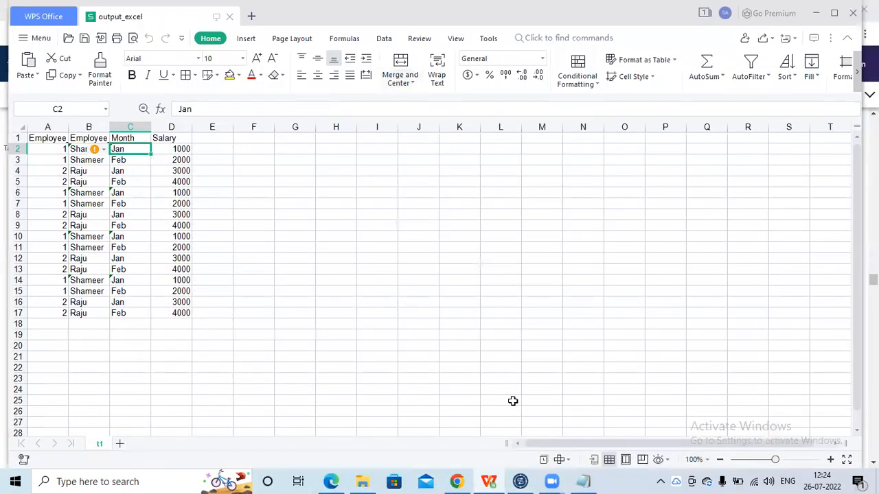
click(519, 482)
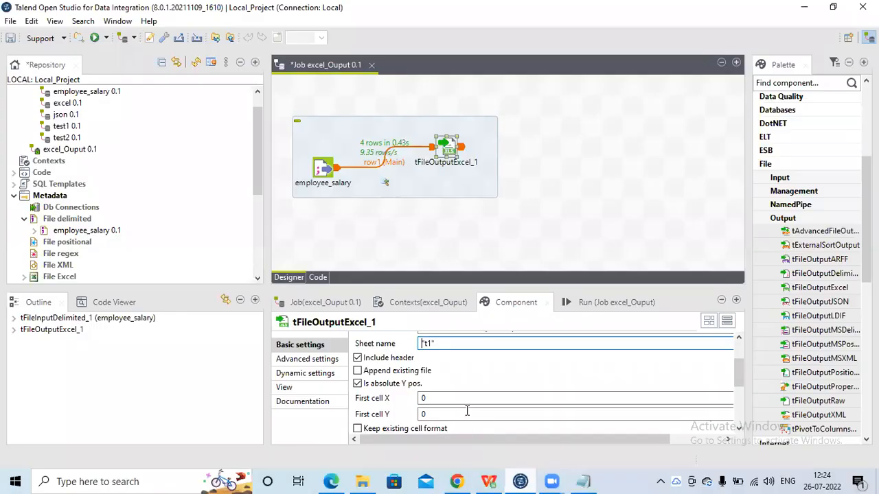
click(436, 399)
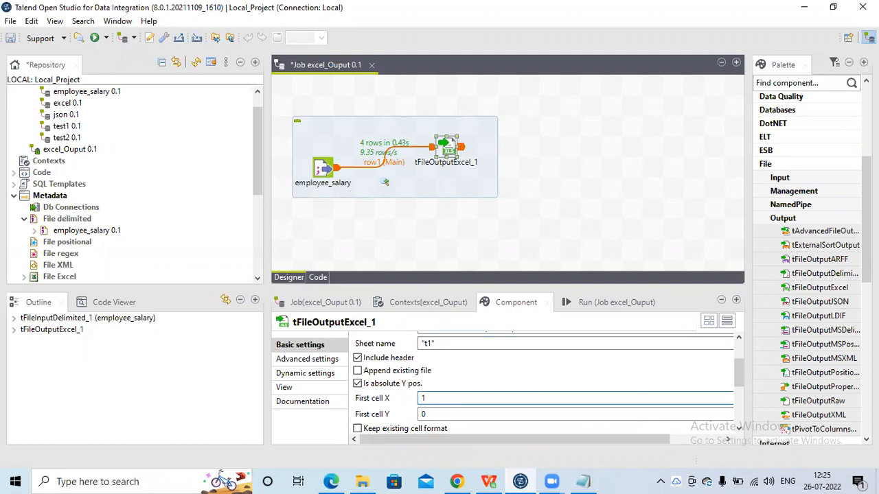
click(431, 414)
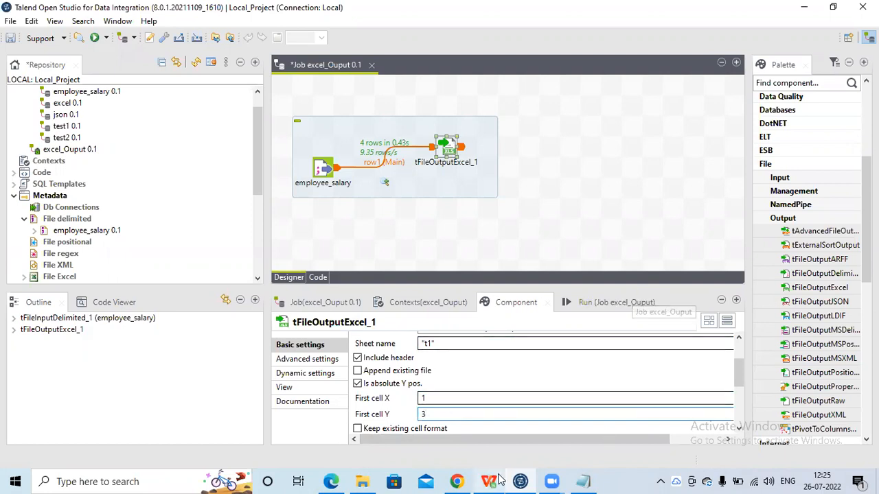
Try to close the output_excel workbook and run the excel_Ouput job as a basic run.
mouse_move(489, 480)
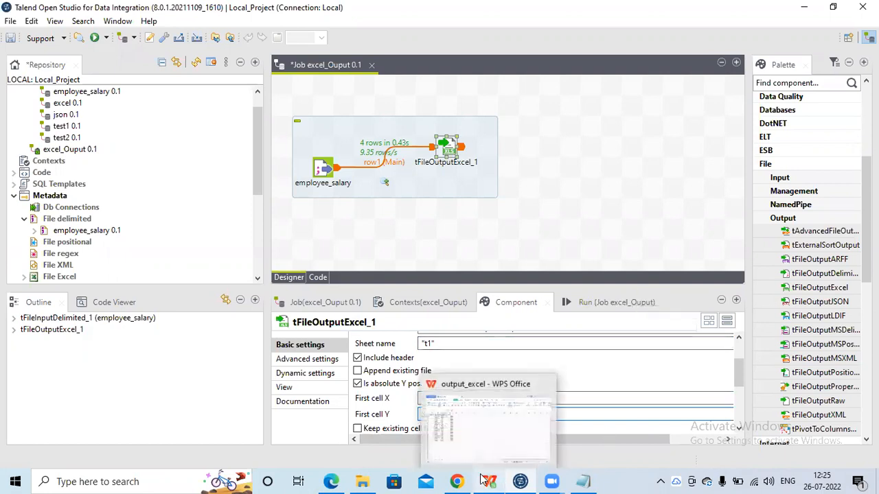
click(548, 386)
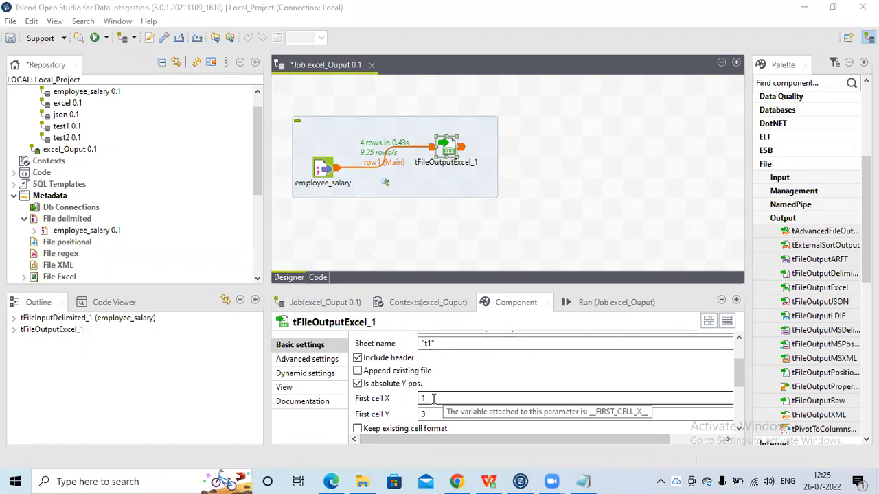
click(589, 298)
click(589, 300)
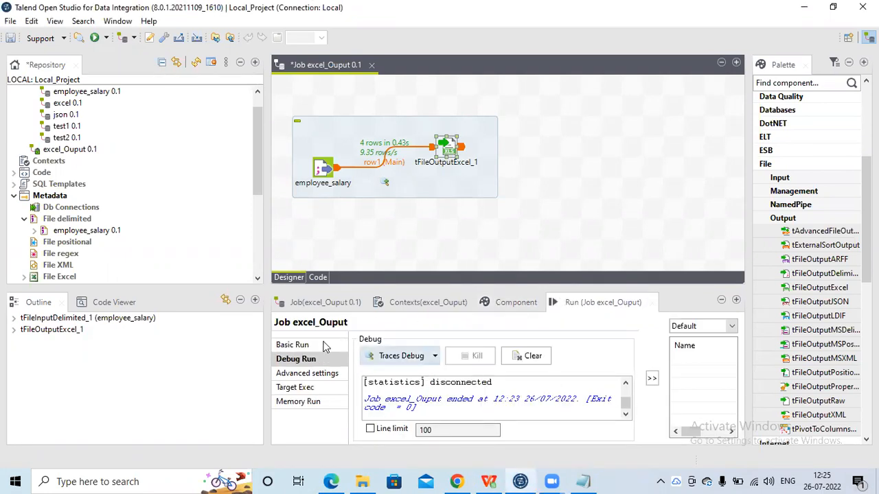
click(325, 346)
click(397, 357)
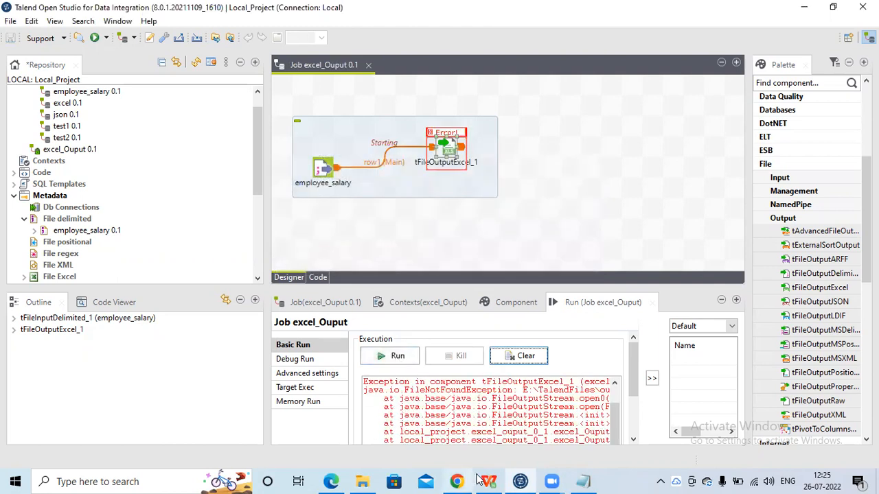
Close the WPS Office window that holds output_excel and rerun the excel_Ouput job.
mouse_move(490, 480)
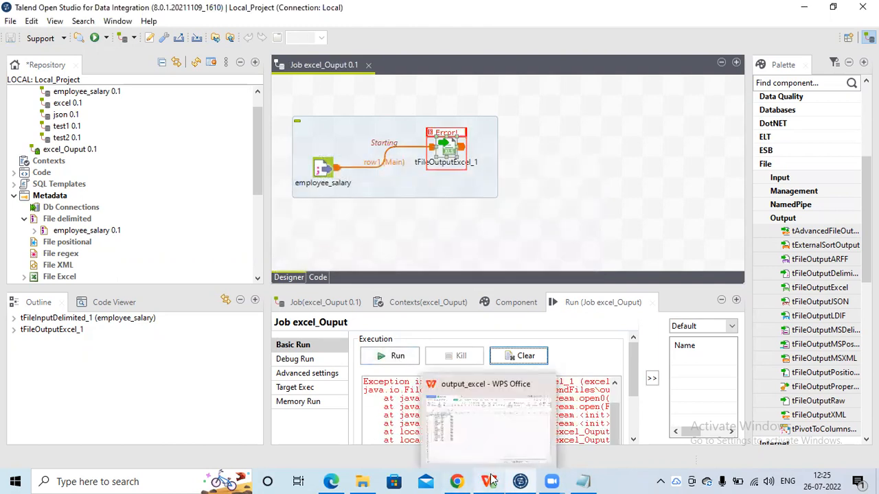
click(547, 387)
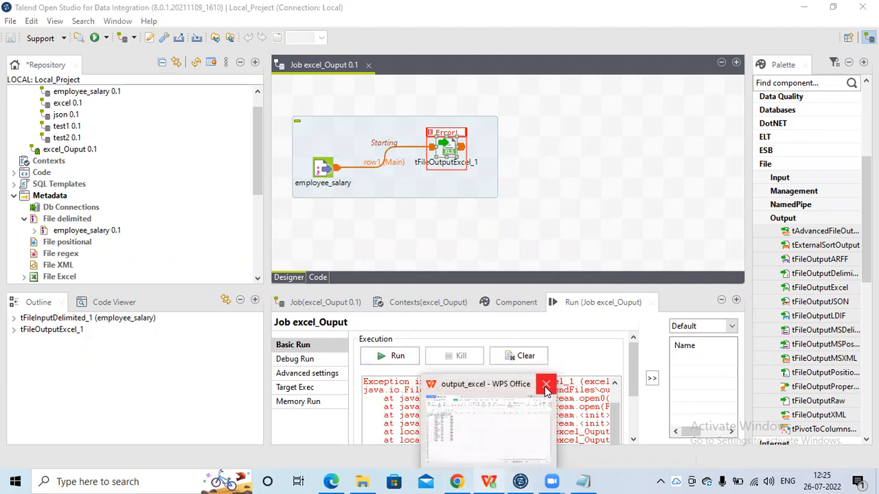
click(397, 356)
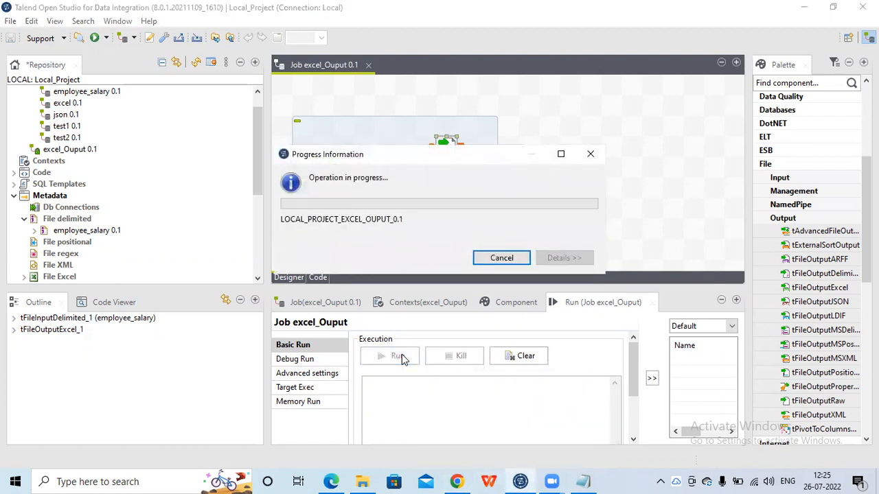
Reopen output_excel from the output folder in WPS Spreadsheets and examine the empty rows above its data.
click(363, 481)
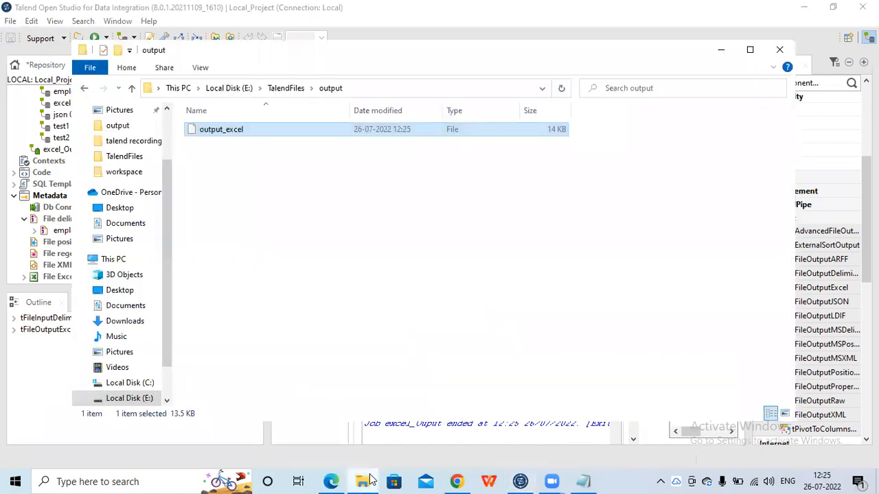
double_click(234, 127)
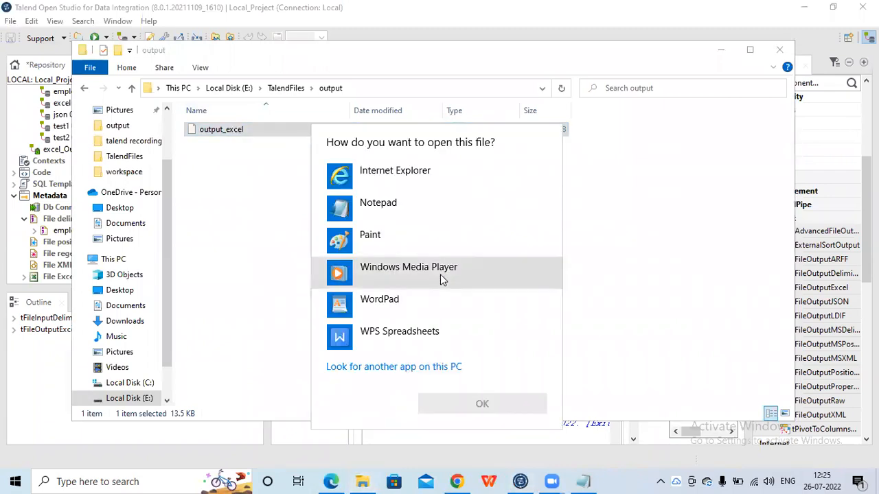
double_click(414, 333)
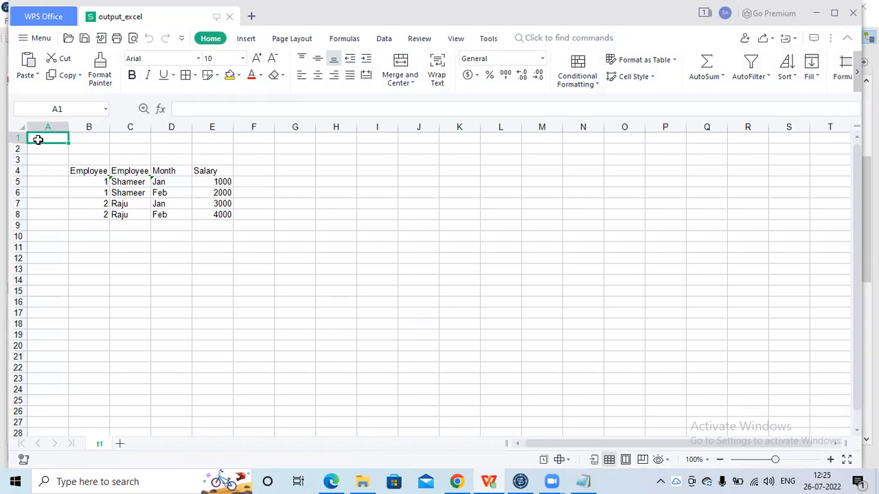
drag(37, 139, 38, 158)
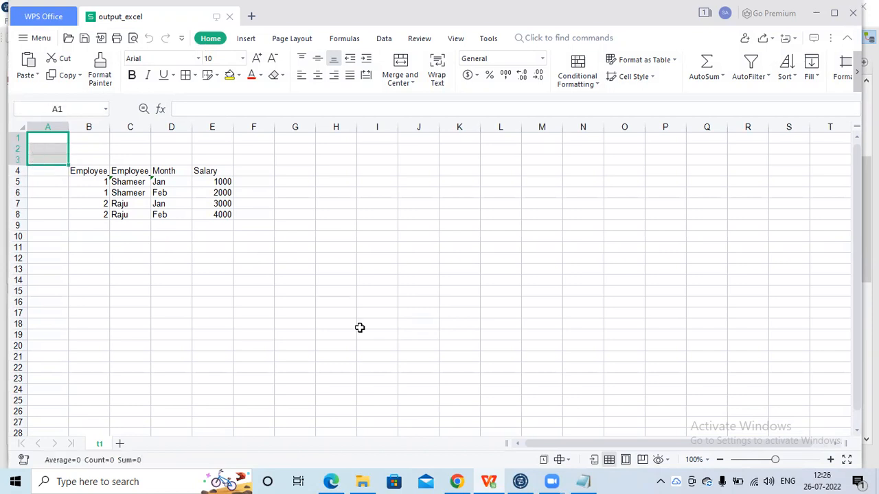
Switch back to Talend Open Studio and review the First cell X and First cell Y settings of tFileOutputExcel_1.
click(520, 482)
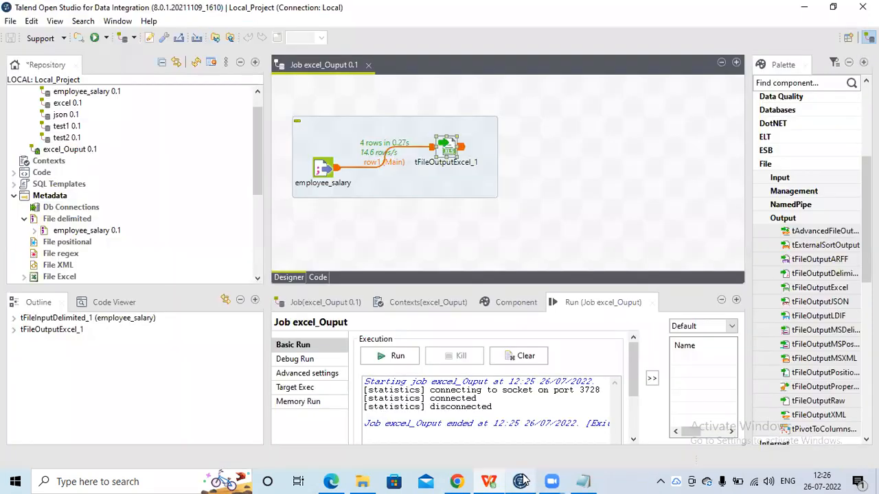
click(515, 304)
click(447, 147)
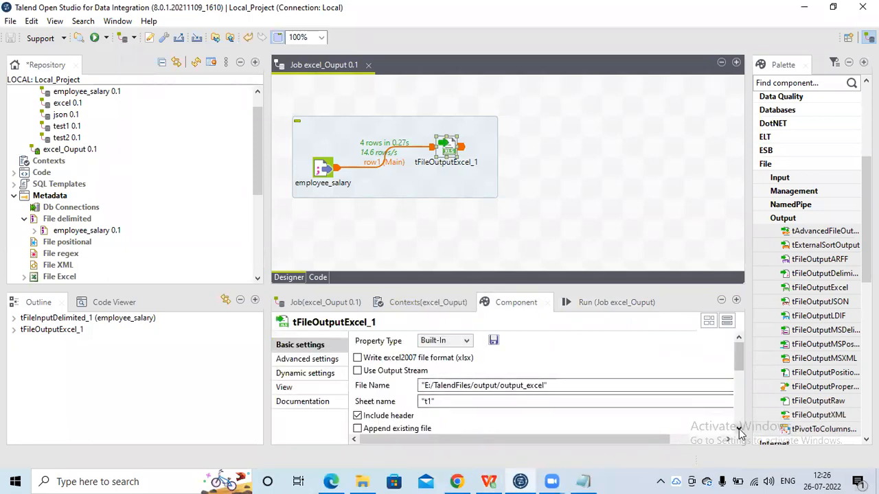
scroll(740, 431, down, 5)
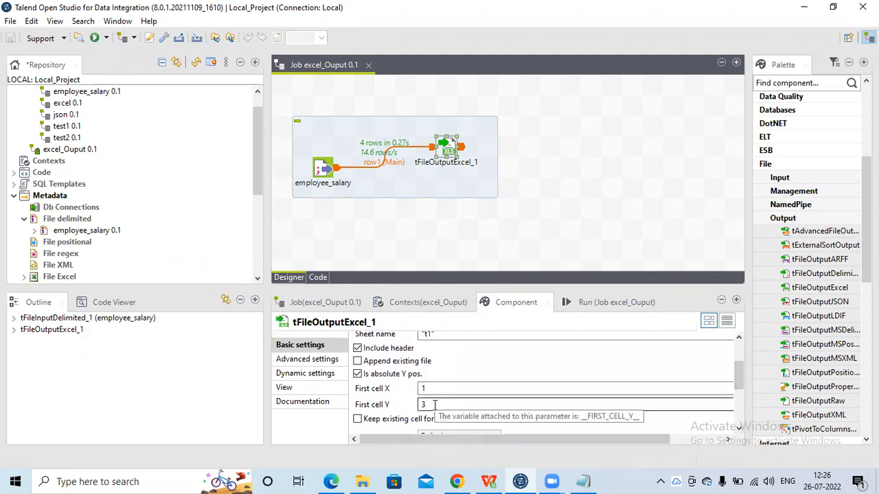
Switch to the output_excel workbook and check the row and column offset of the Employee_id header against the first-cell settings.
click(490, 480)
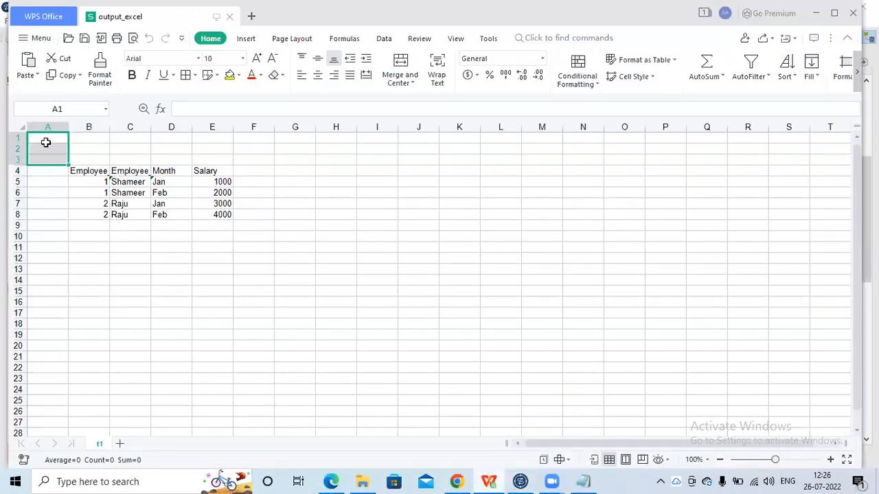
drag(46, 142, 46, 160)
drag(46, 160, 49, 160)
drag(47, 140, 114, 135)
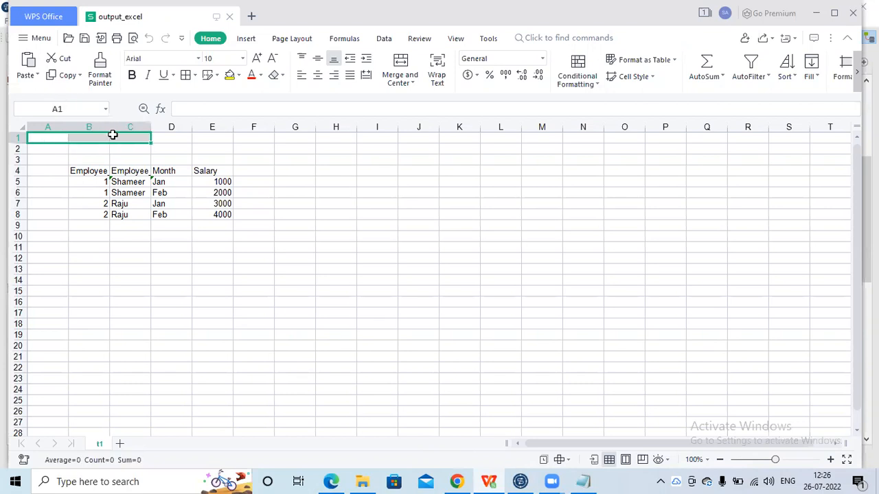
click(40, 172)
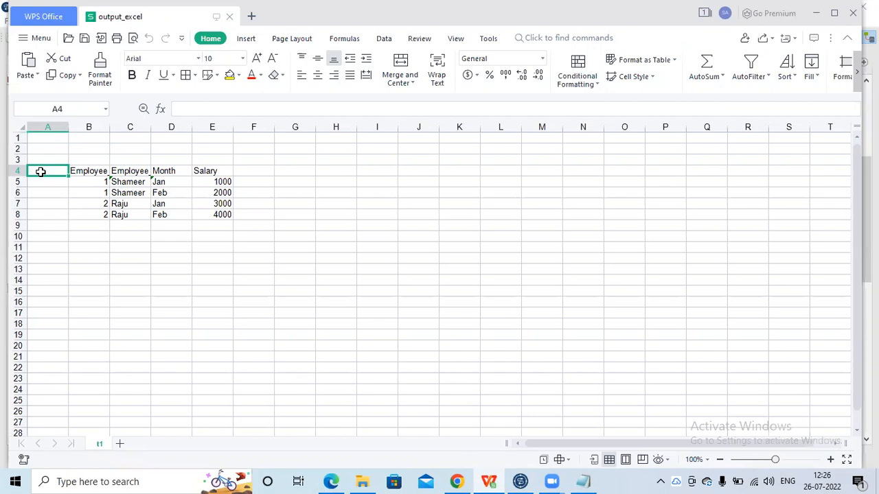
click(88, 171)
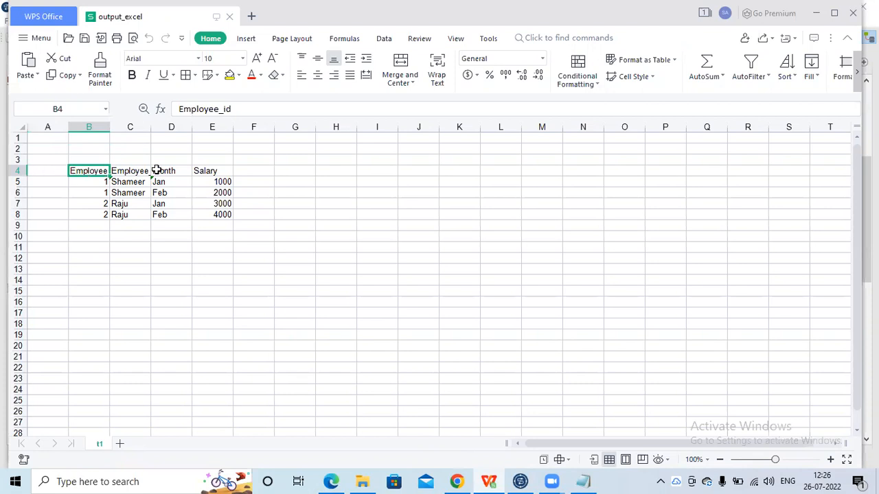
Review the column auto size options of tFileOutputExcel_1 in Talend Open Studio and compare them with the column widths in output_excel.
click(520, 482)
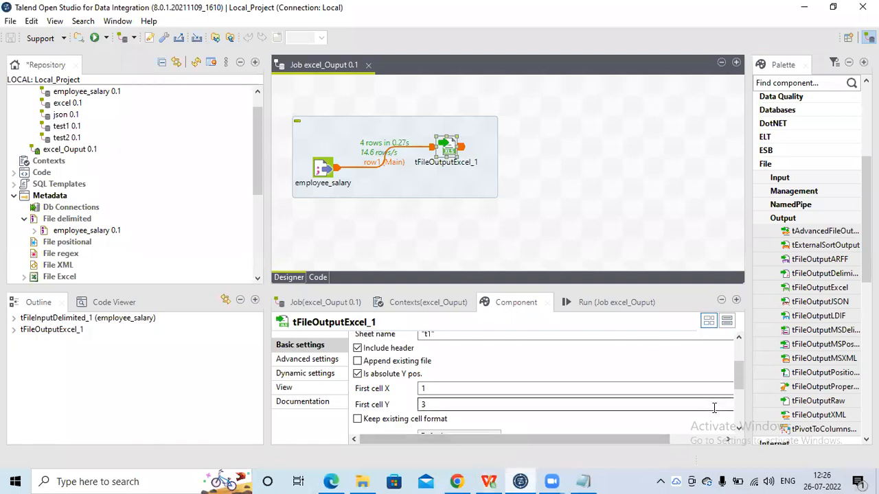
scroll(739, 431, down, 5)
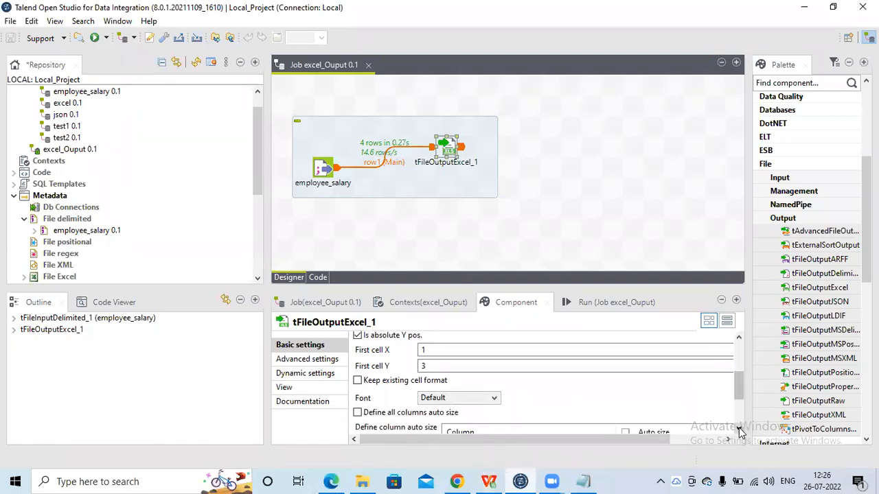
scroll(738, 431, down, 1)
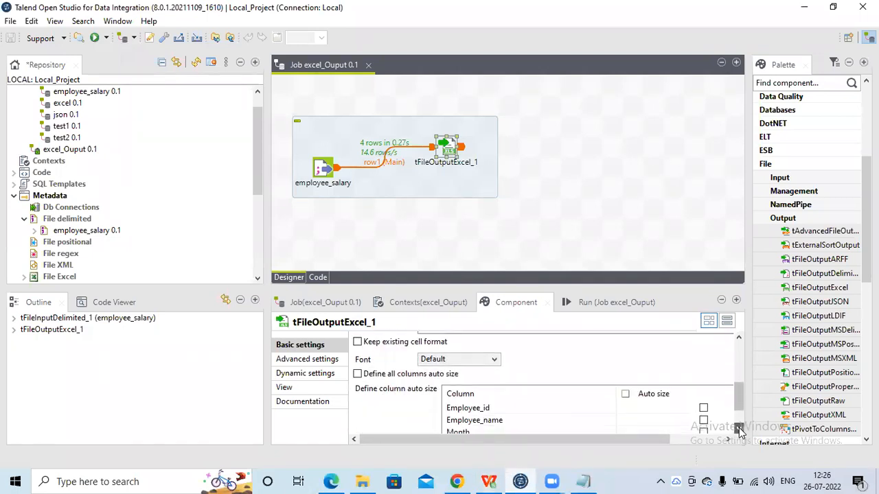
click(488, 481)
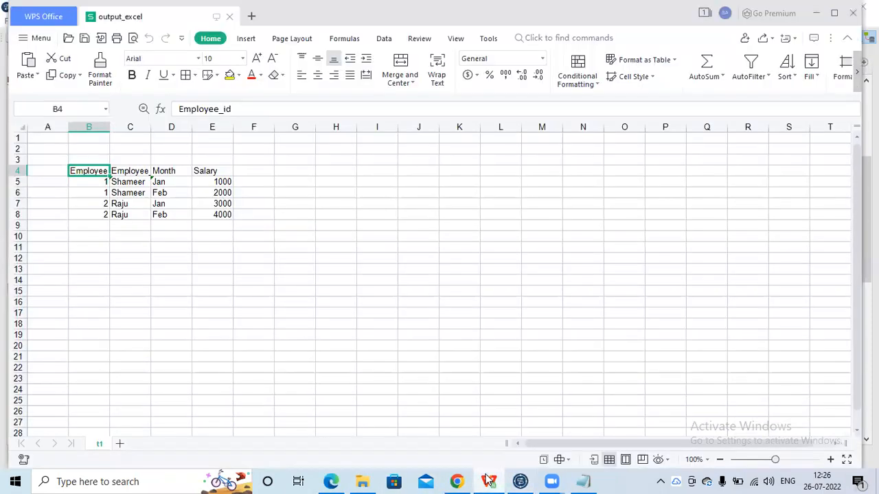
Check the source file path of the employee_salary component and open the EmployeeSalary file from the TalendFiles folder in Notepad.
click(362, 480)
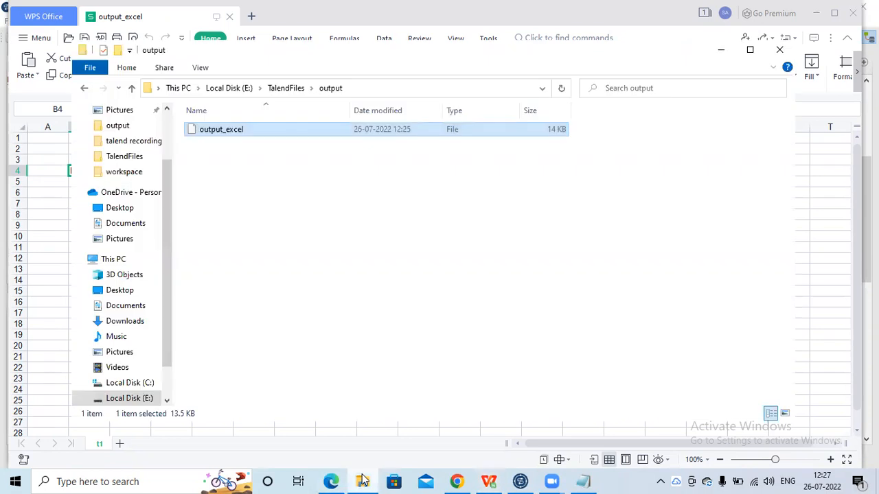
click(286, 88)
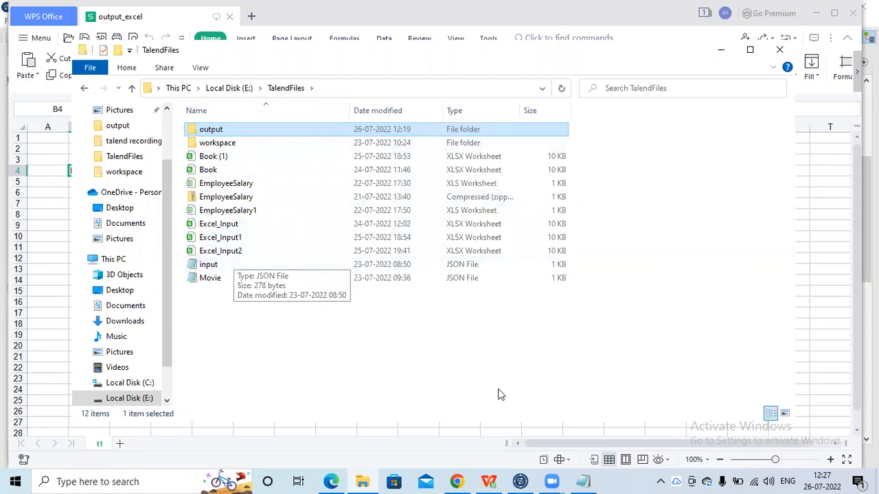
click(522, 481)
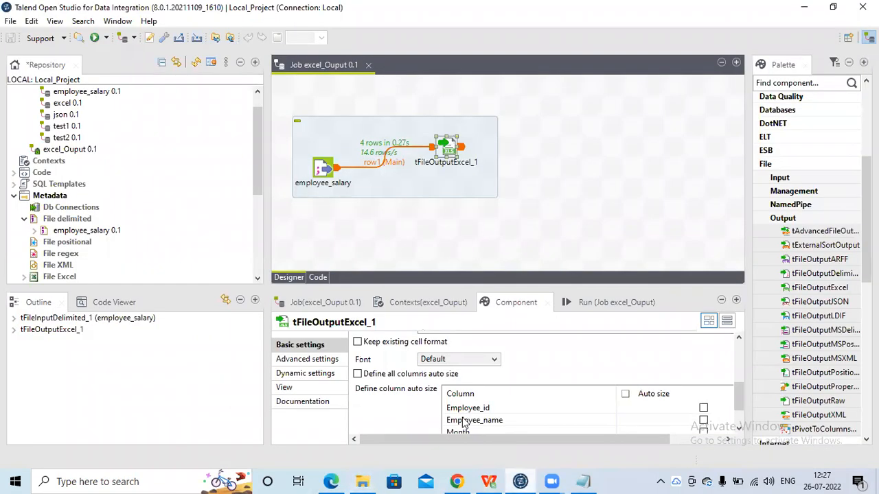
click(322, 171)
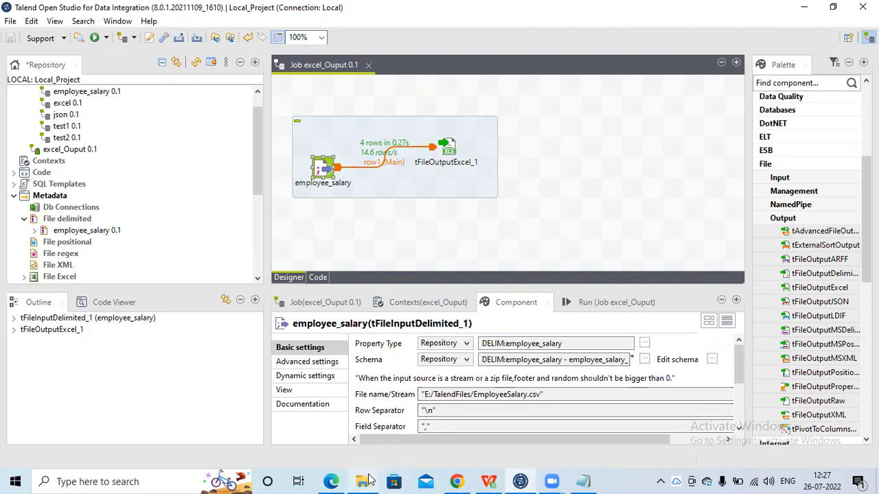
click(330, 399)
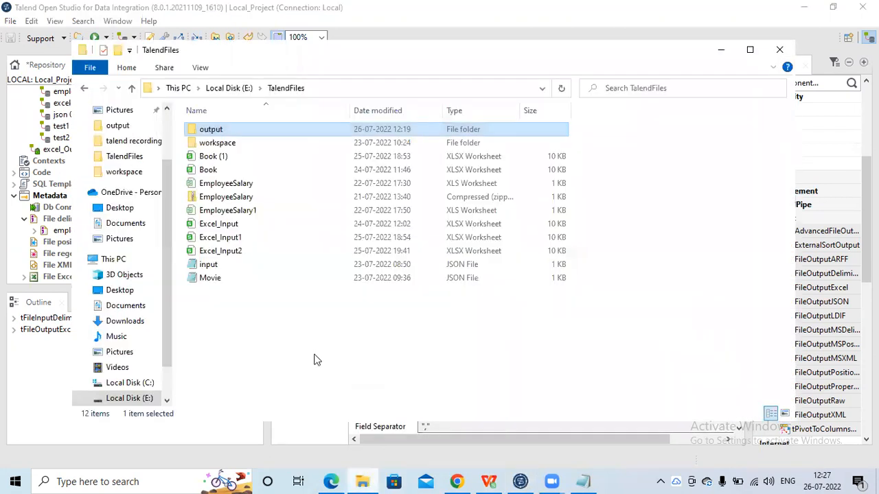
right_click(233, 189)
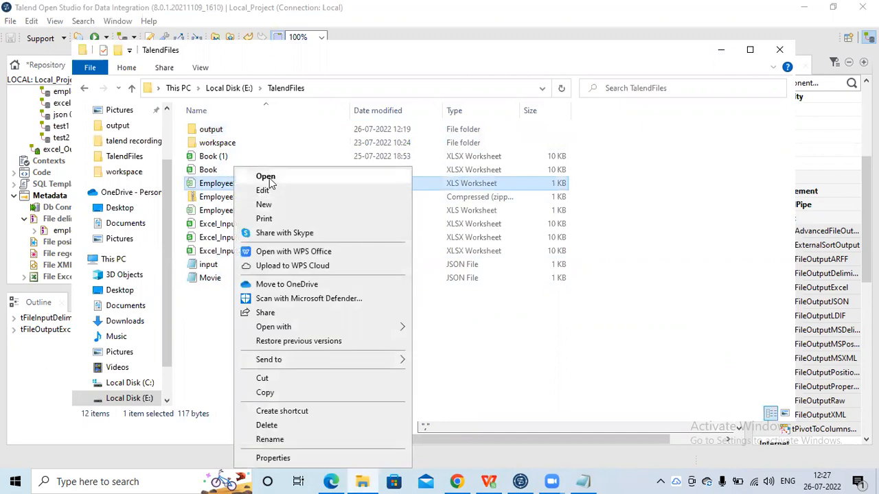
click(269, 180)
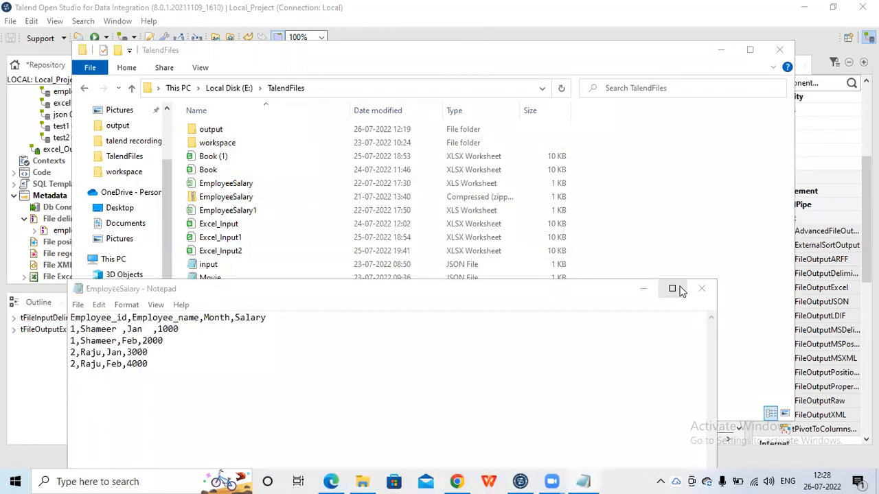
click(676, 289)
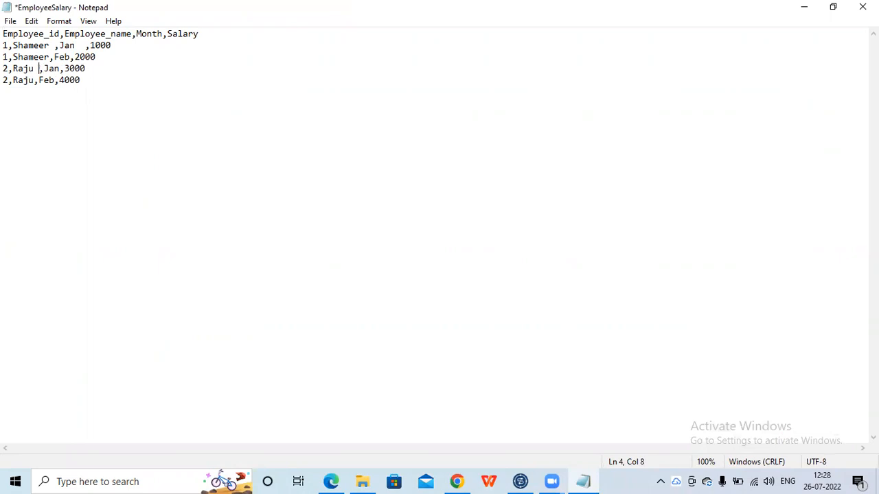
Lengthen the employee name in the Jan record of employee 2 by adding a middle name and a surname.
text(Srivas)
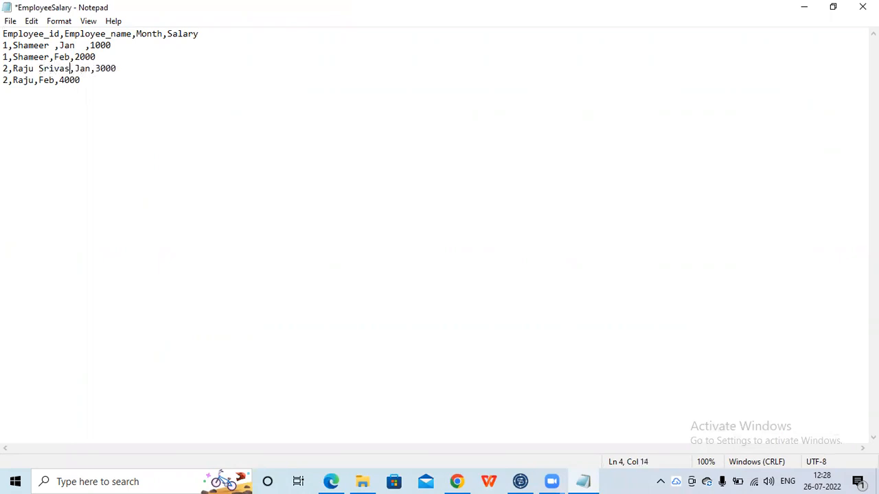
text(tava)
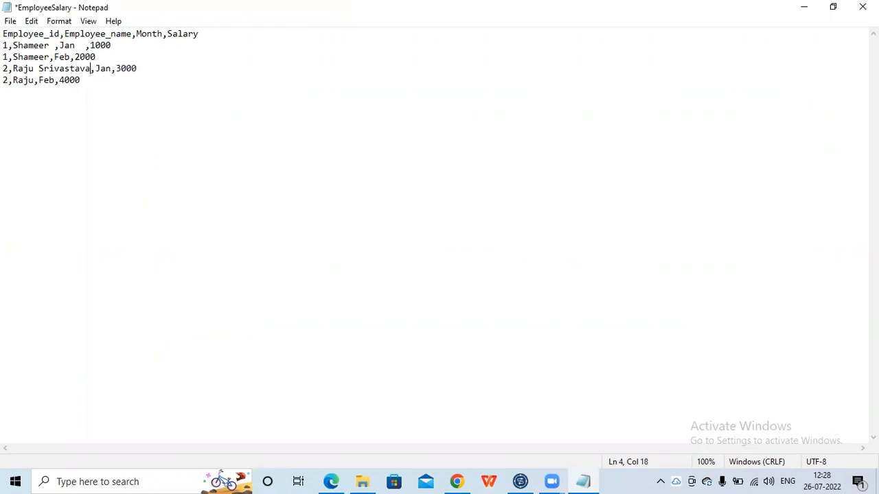
text(Ra)
key(BackSpace)
key(BackSpace)
key(Left)
key(Left)
key(Left)
text(Ra)
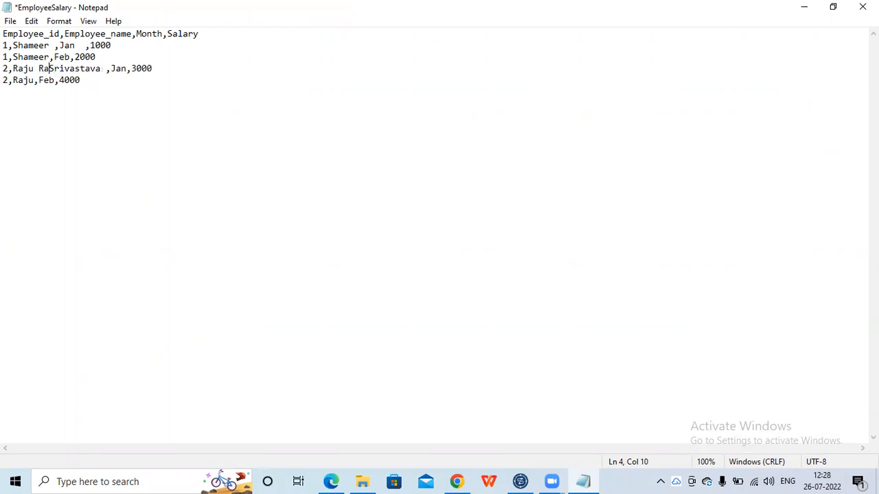
text(njan)
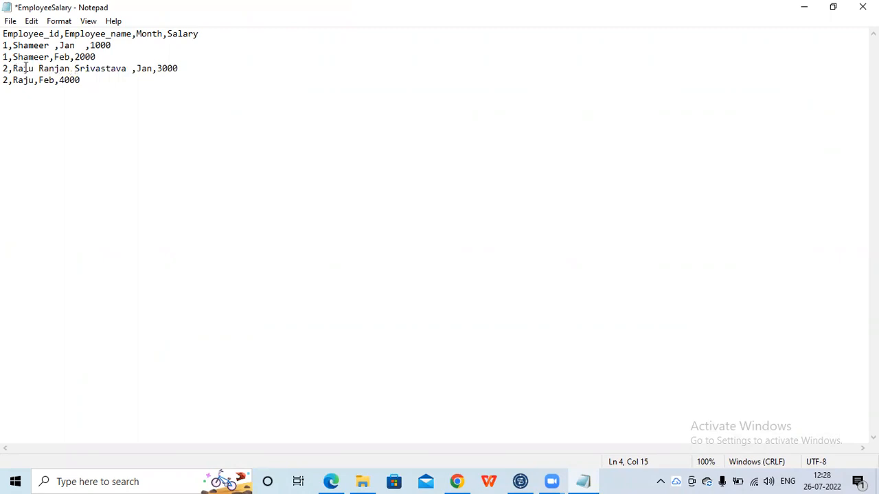
Copy the added middle name and surname into the Feb record of employee 2 and save the EmployeeSalary file.
key(ctrl+shift+Right)
key(ctrl+shift+Right)
key(ctrl+shift+Right)
key(ctrl+c)
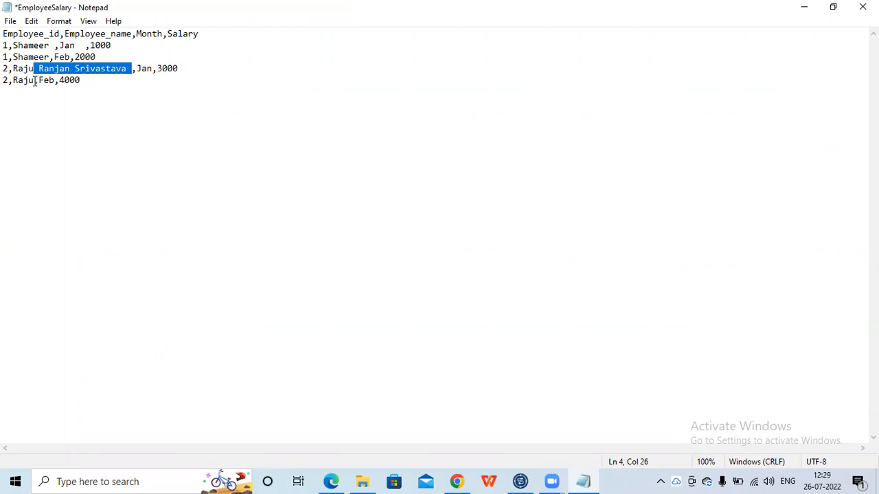
click(35, 80)
key(ctrl+v)
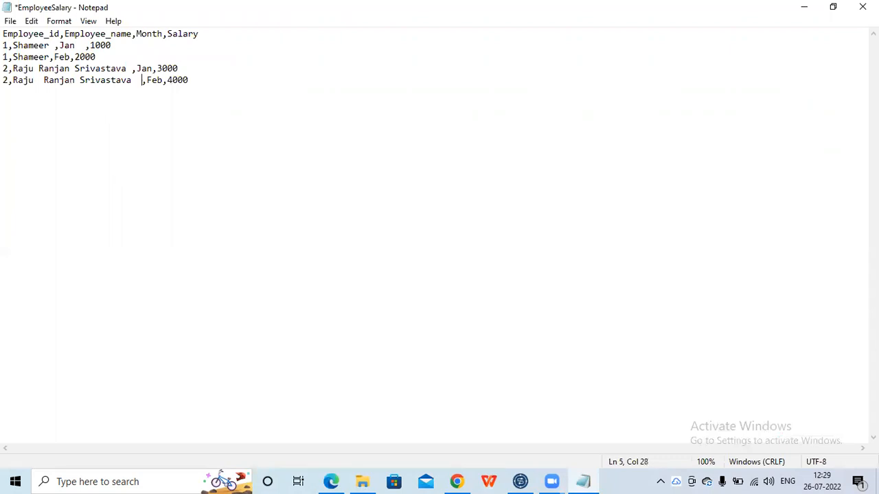
key(ctrl+s)
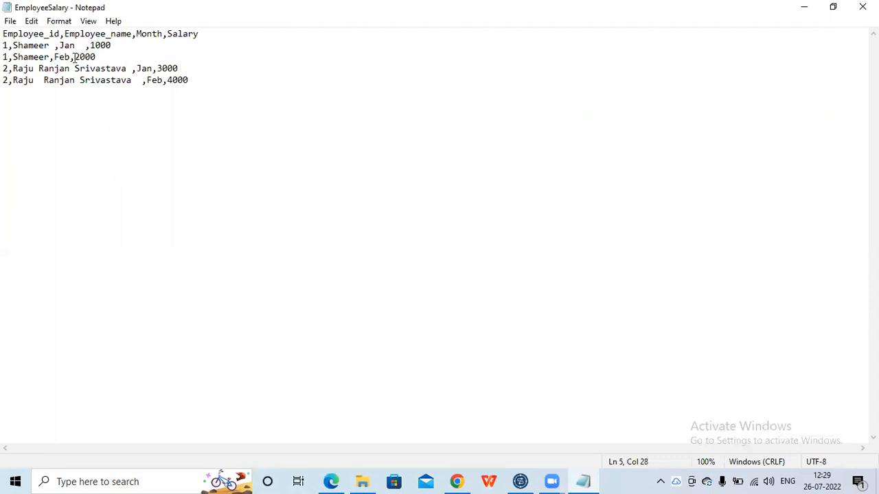
Switch back to Talend Open Studio and rerun the excel_Ouput job with the edited source data.
click(521, 481)
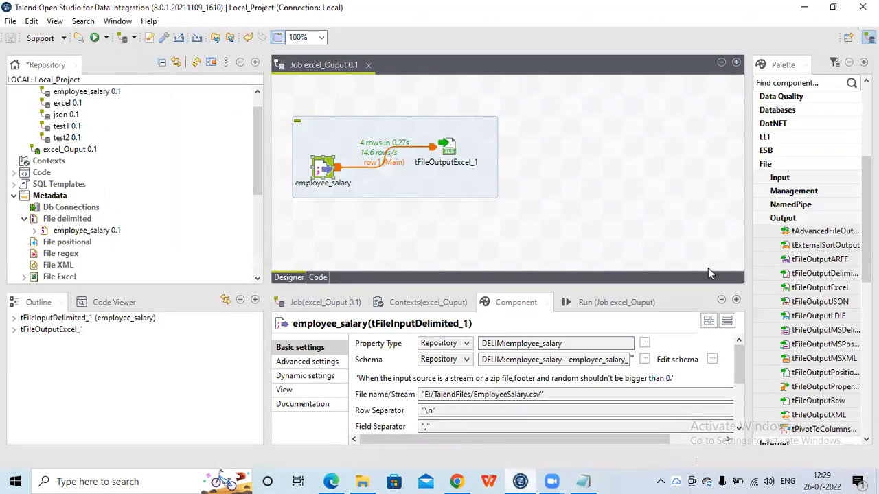
click(605, 306)
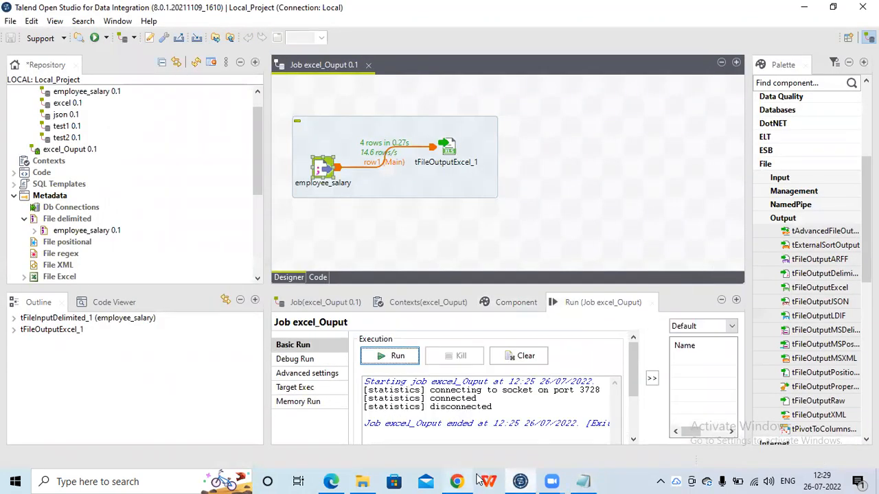
click(398, 357)
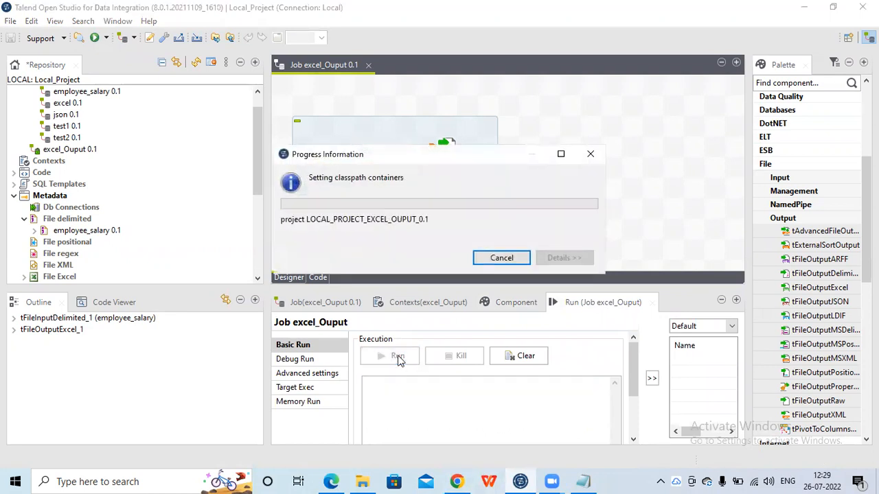
Open output_excel from the TalendFiles output folder in WPS Spreadsheets and inspect the long name in cell C7.
click(362, 481)
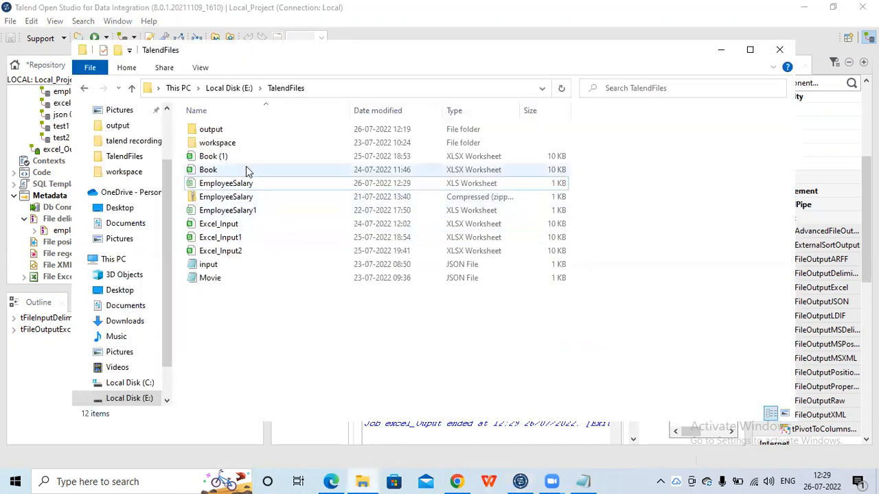
click(219, 134)
double_click(219, 138)
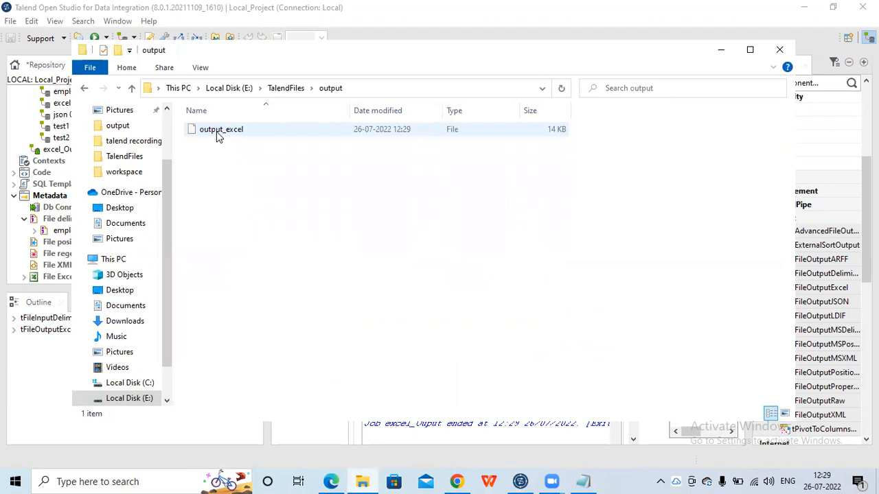
double_click(216, 132)
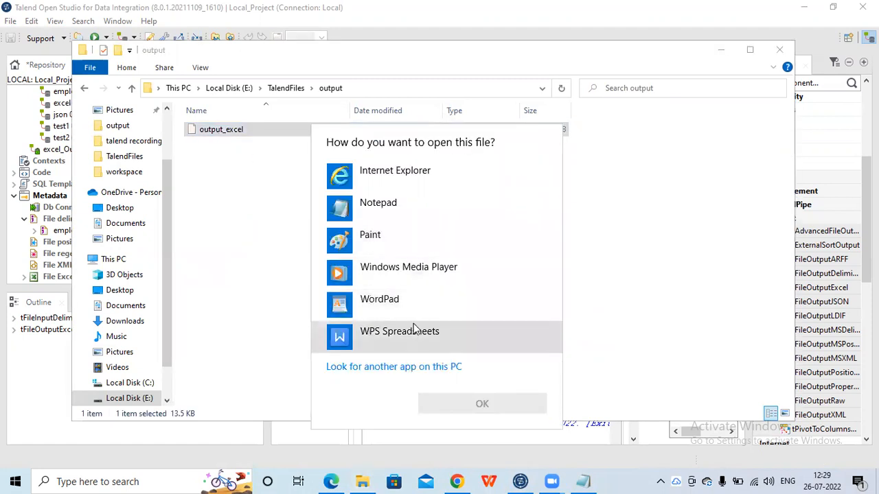
click(413, 331)
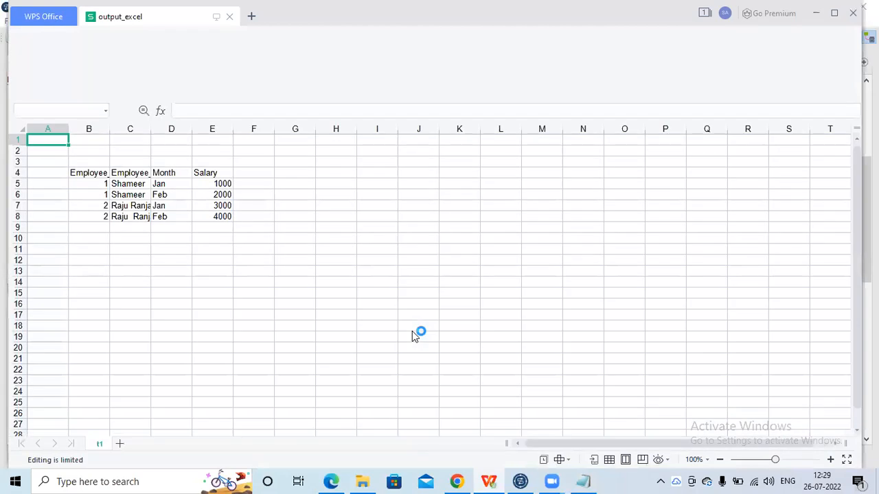
click(137, 208)
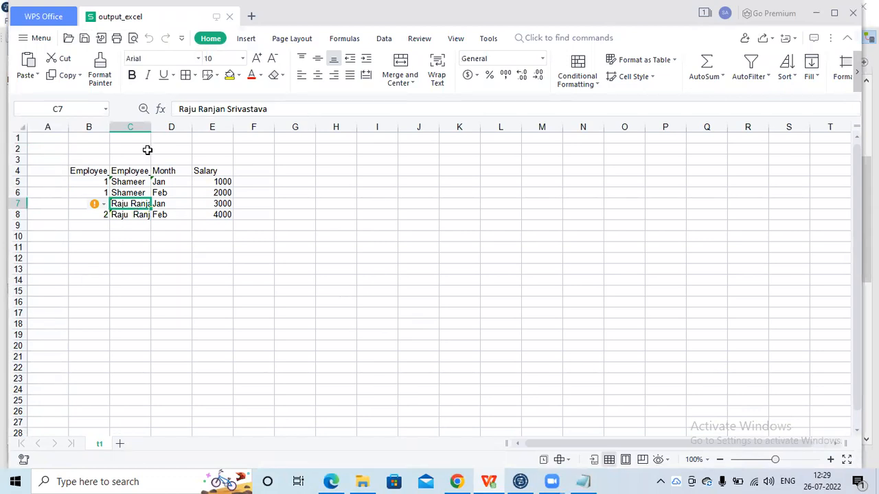
Adjust the width of column C by hand until the long employee names fit, and close the workbook.
drag(150, 128, 191, 140)
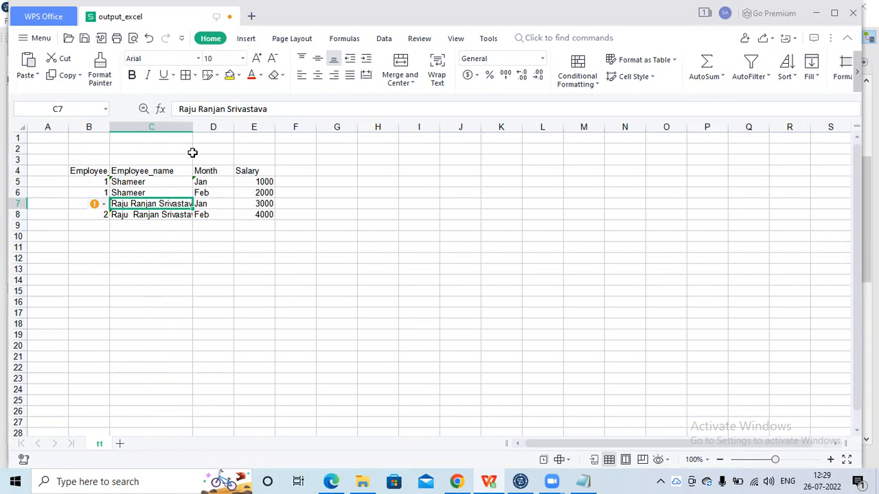
drag(193, 127, 163, 127)
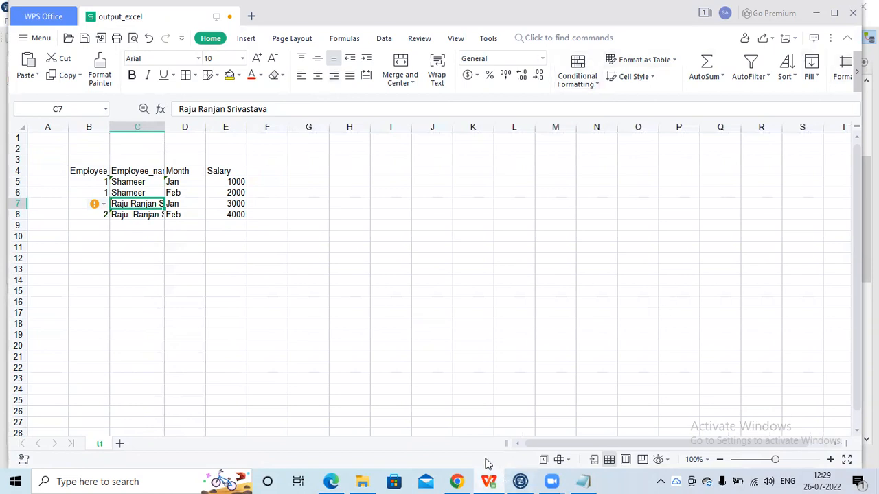
drag(167, 127, 215, 136)
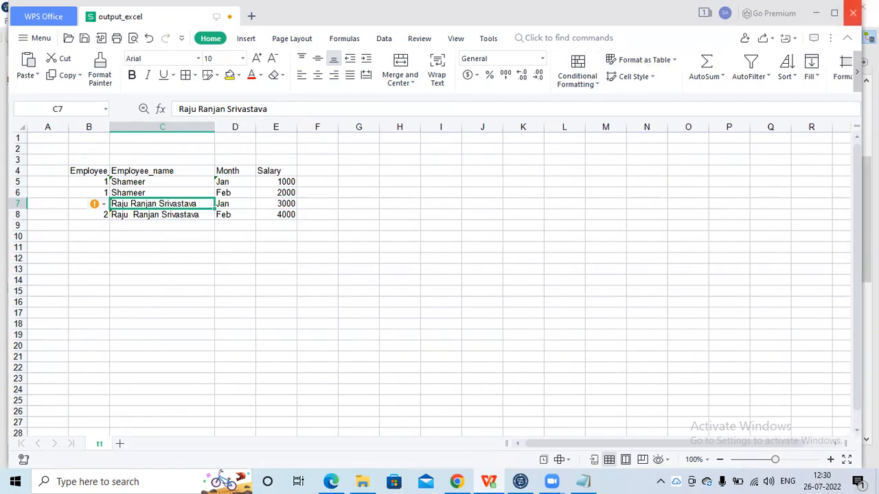
click(853, 13)
click(464, 254)
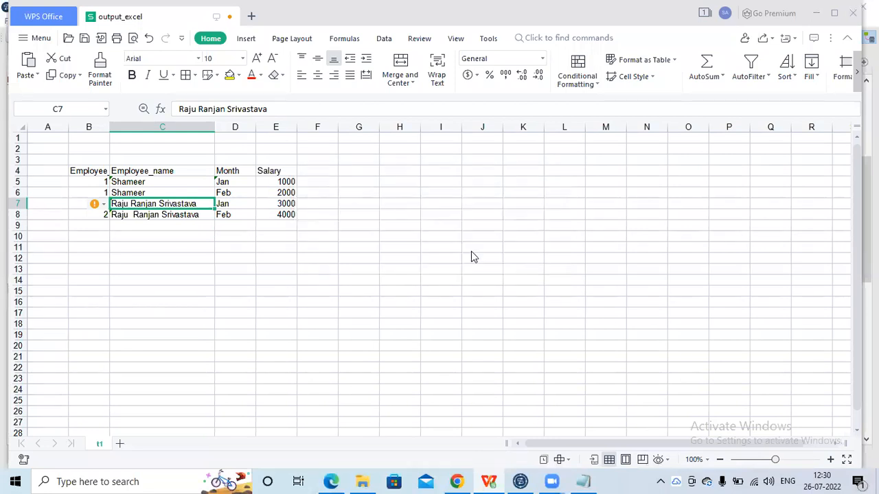
Switch back to Talend Open Studio, enable auto size for all columns in tFileOutputExcel_1 and rerun the excel_Ouput job.
click(520, 481)
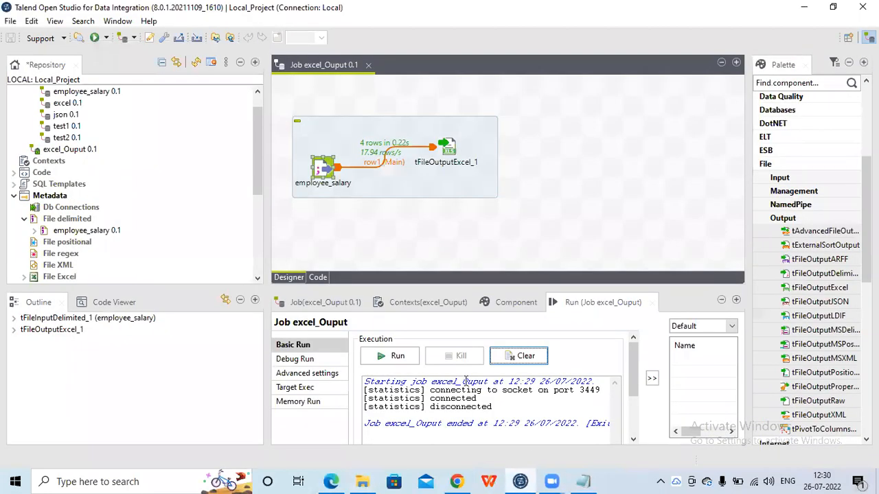
click(448, 150)
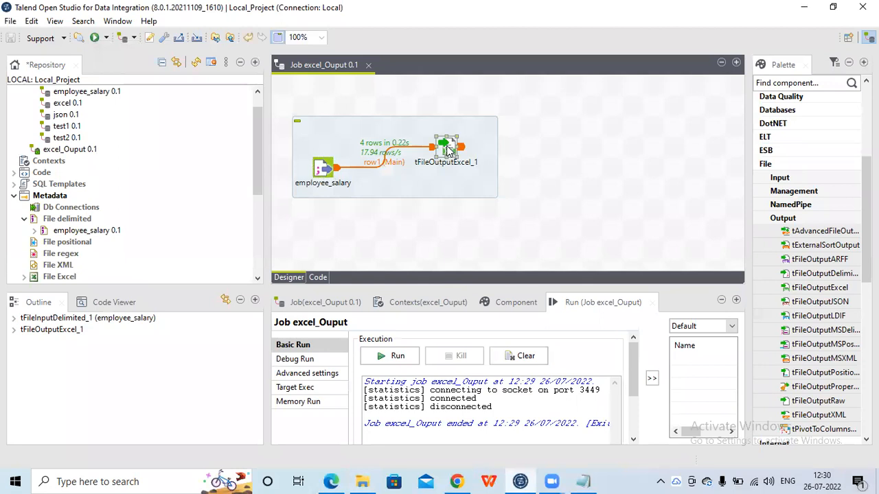
click(510, 303)
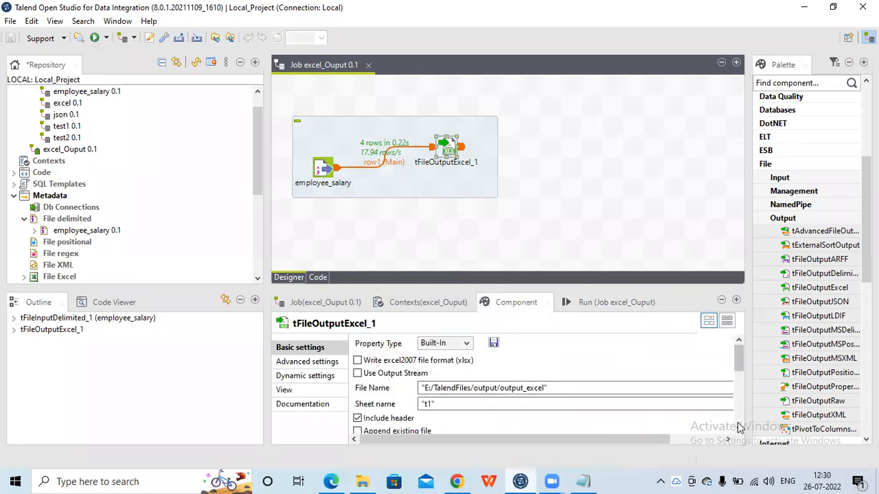
scroll(740, 424, down, 5)
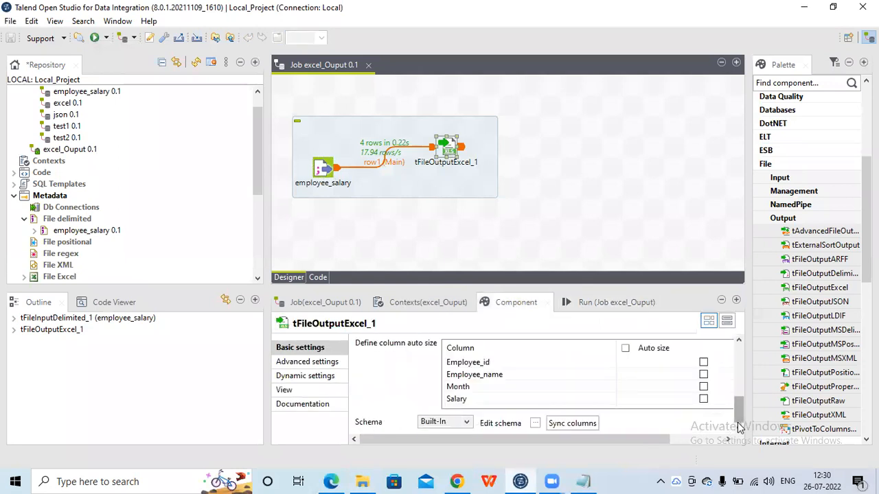
click(738, 341)
click(738, 342)
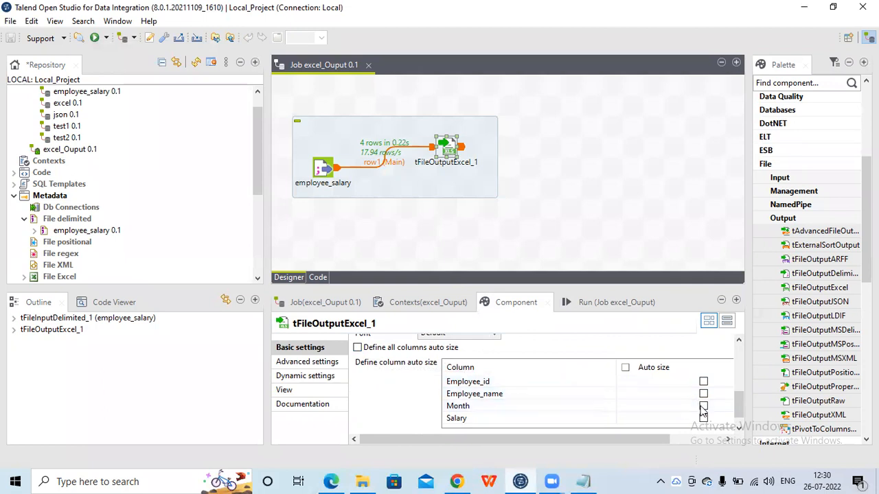
click(357, 349)
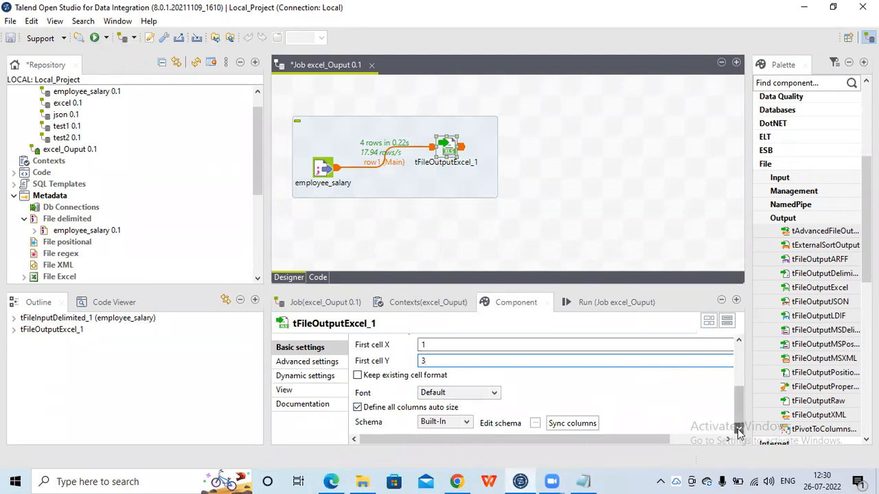
click(606, 306)
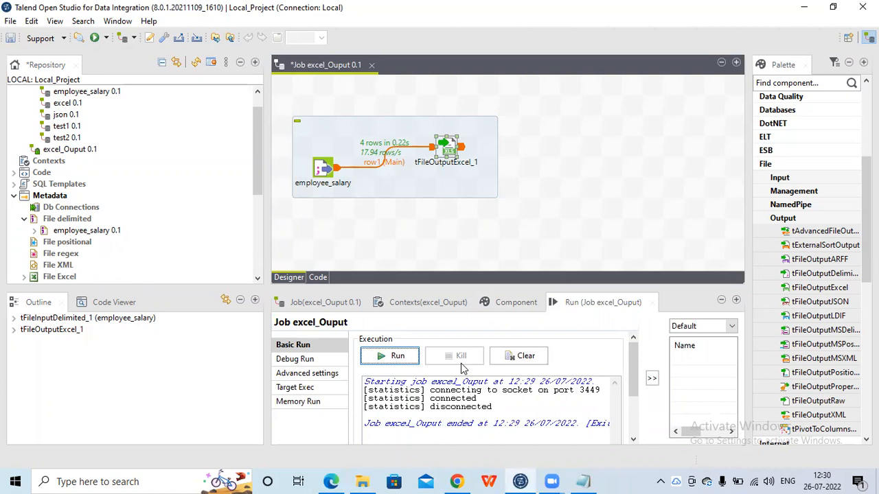
click(390, 359)
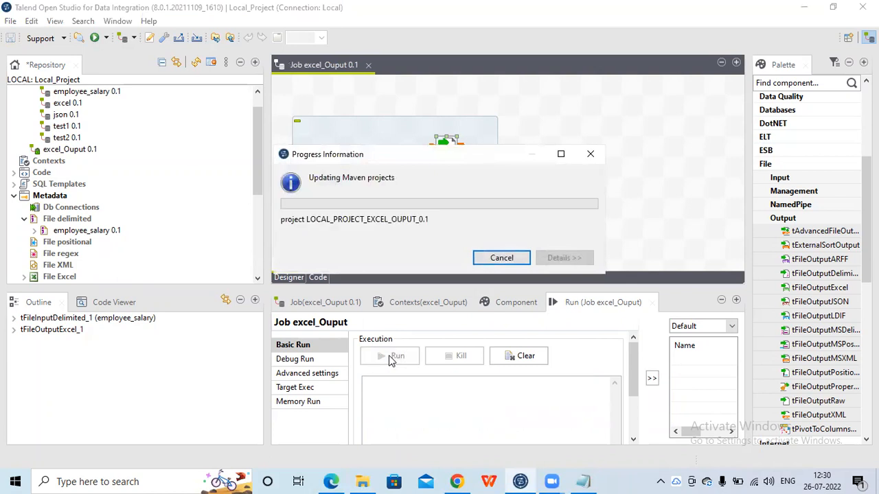
Reopen output_excel in WPS Spreadsheets to check the column widths, close it and return to Talend Open Studio.
click(362, 482)
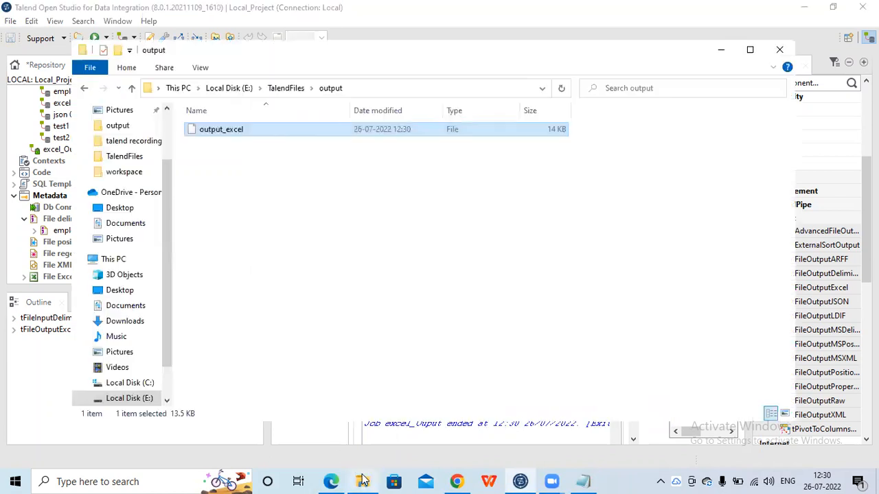
double_click(218, 131)
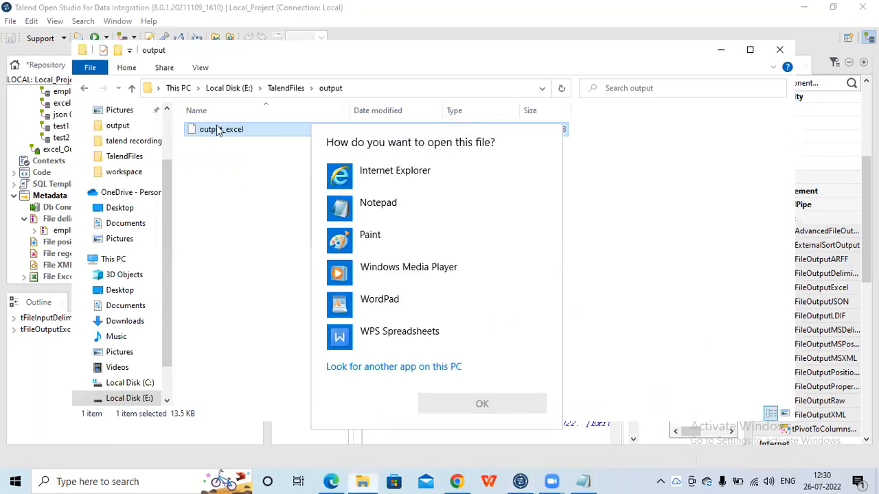
double_click(398, 331)
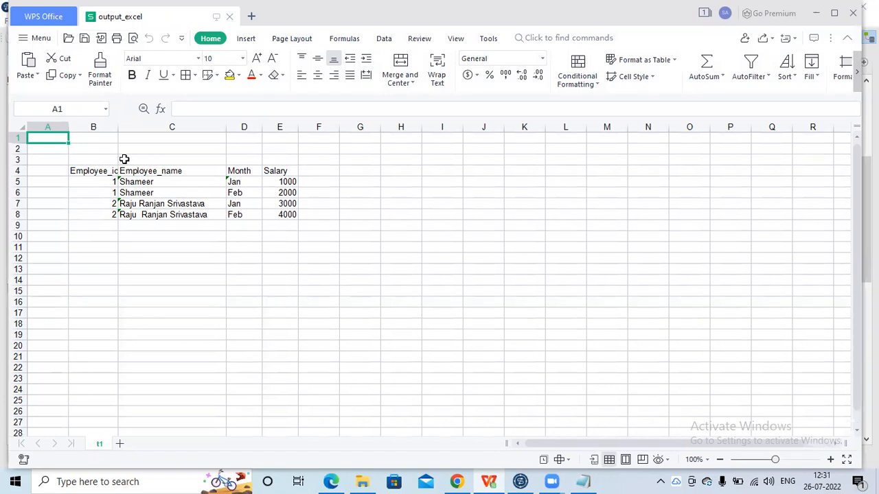
click(180, 206)
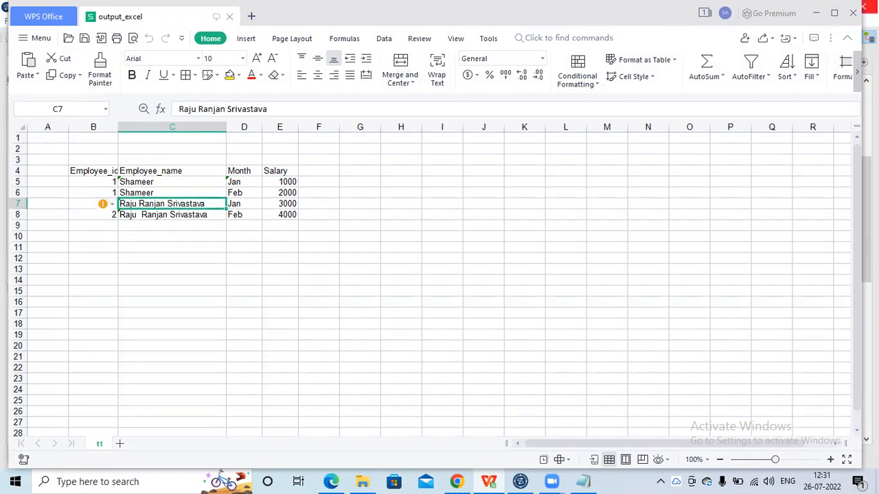
click(853, 16)
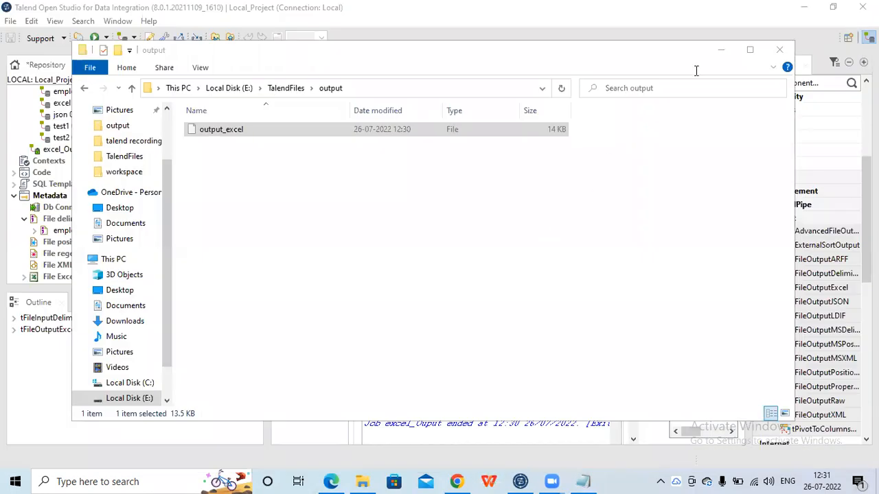
click(721, 55)
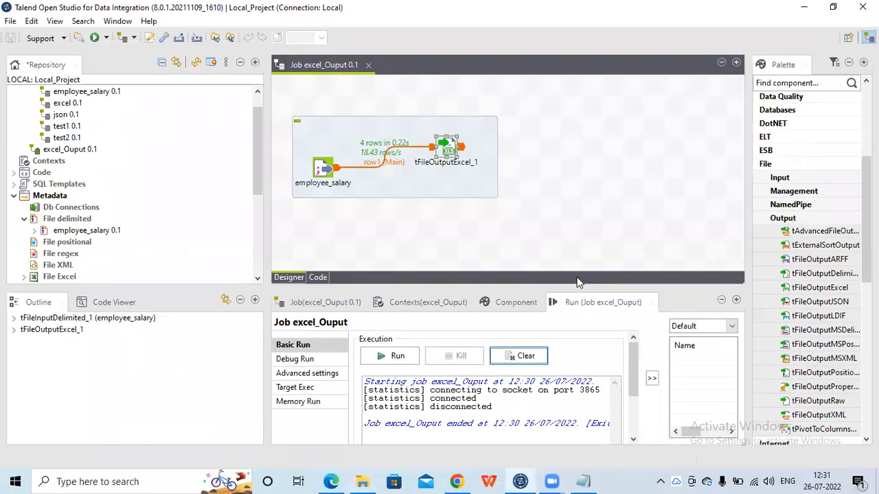
Review the remaining basic settings and the advanced settings of the tFileOutputExcel_1 component.
click(449, 153)
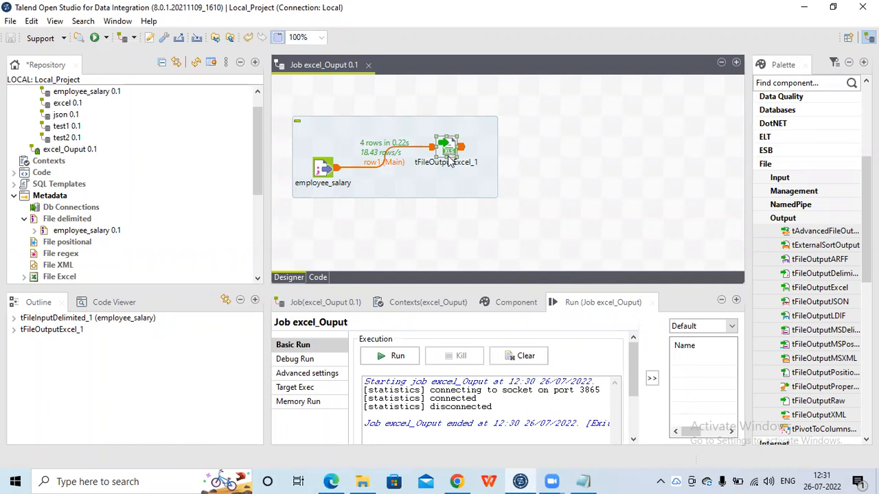
click(513, 304)
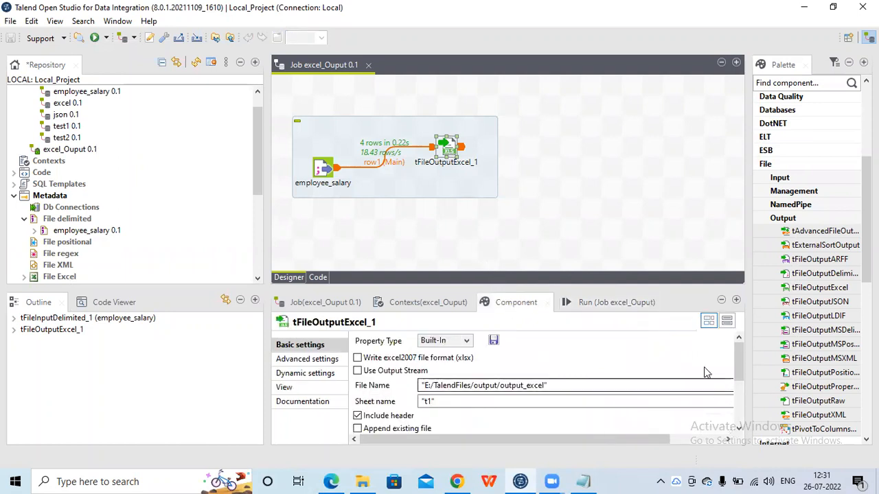
drag(741, 374, 740, 424)
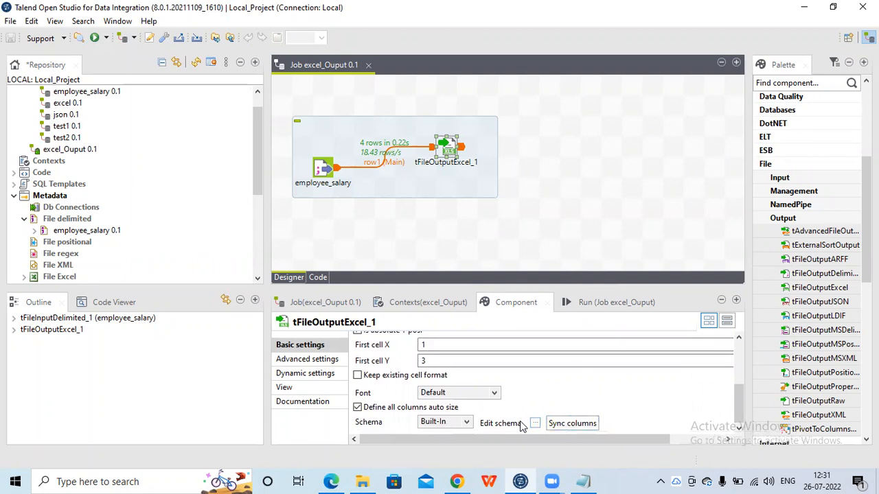
click(303, 360)
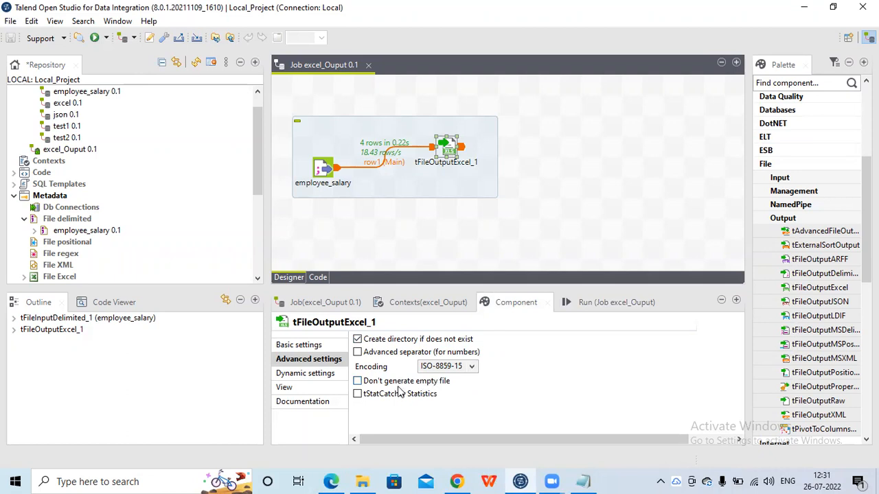
Open output_excel in WPS Spreadsheets once more to view the written data, and return to the Talend job.
click(364, 481)
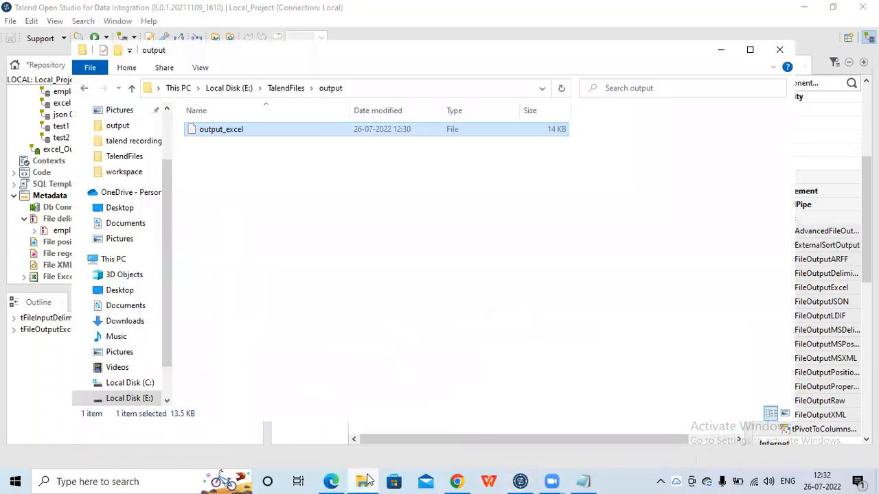
double_click(232, 131)
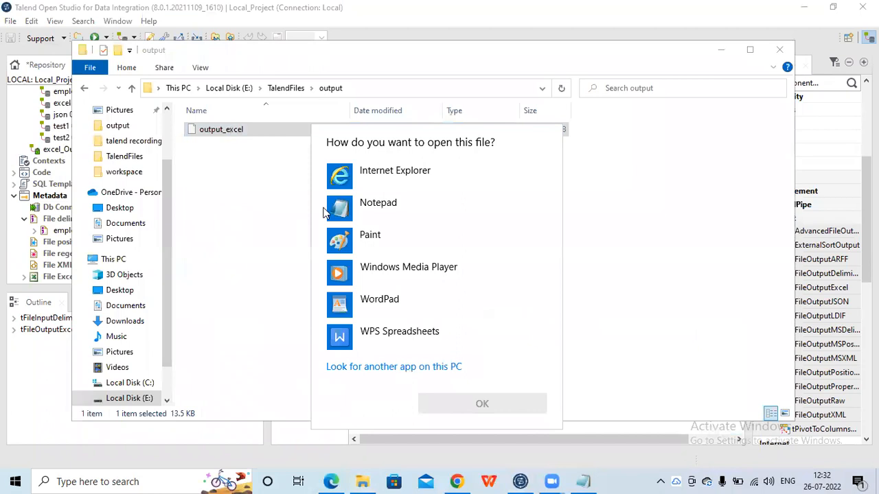
double_click(403, 338)
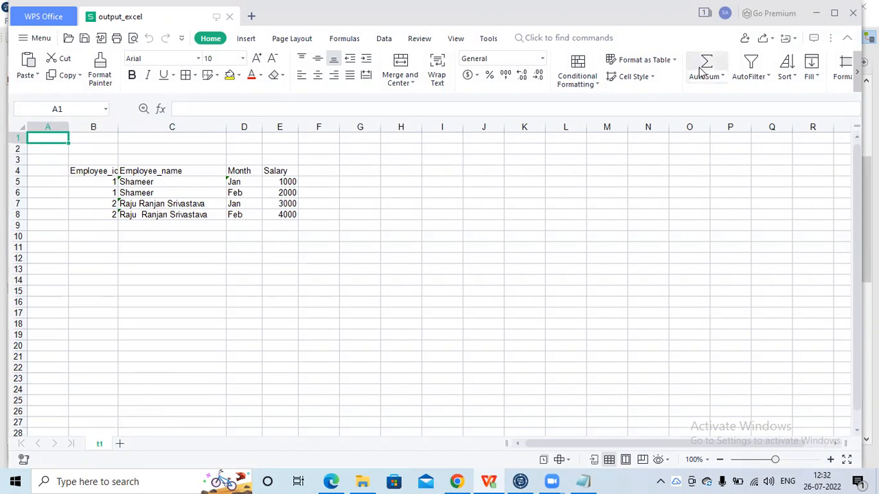
click(821, 13)
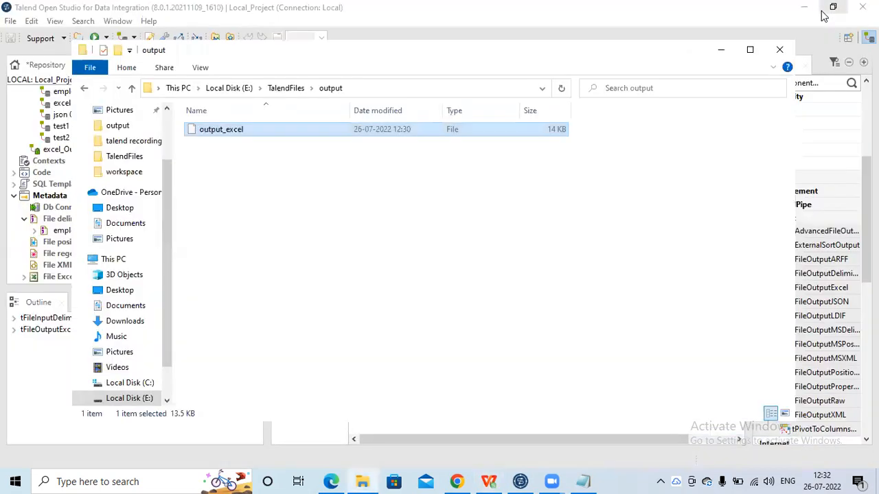
click(721, 50)
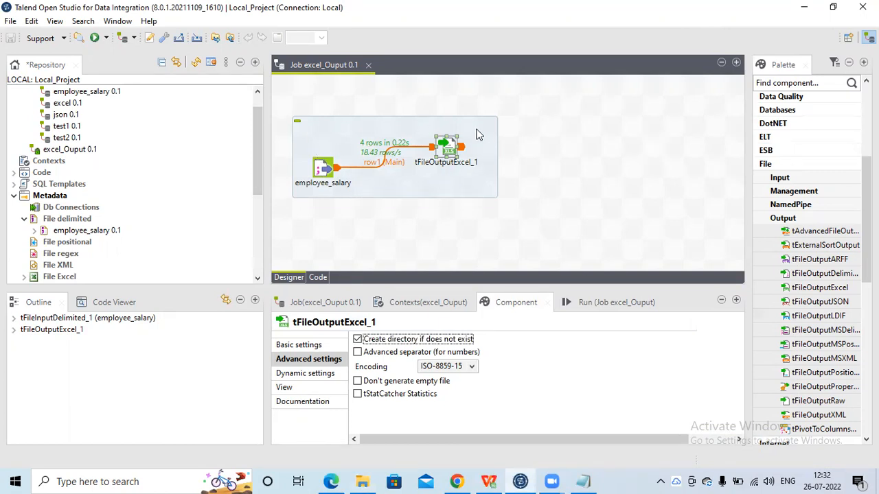
Add the movie 2.2 JSON metadata from the repository to the excel_Ouput job as a tFileInputJSON component below the employee_salary subjob.
click(326, 142)
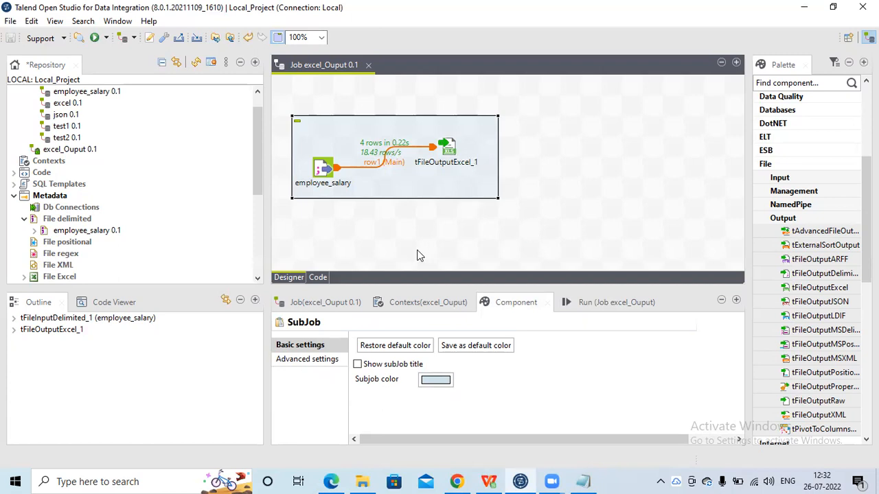
drag(257, 164, 257, 195)
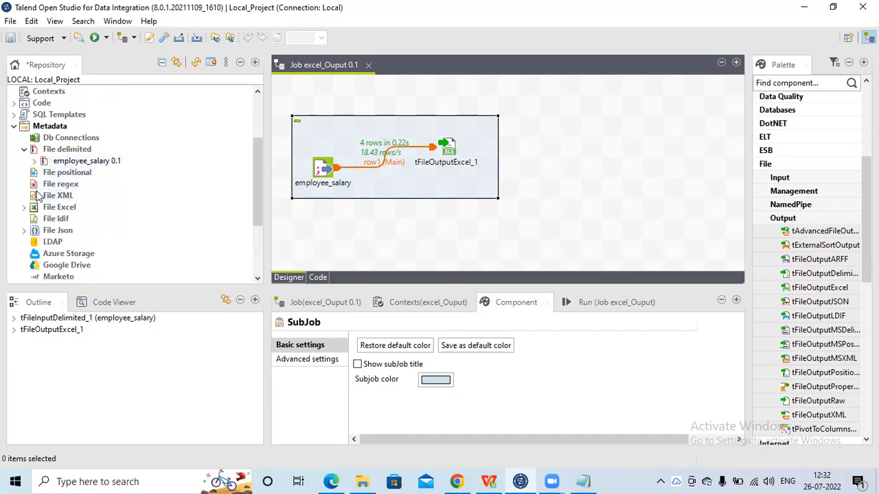
click(24, 230)
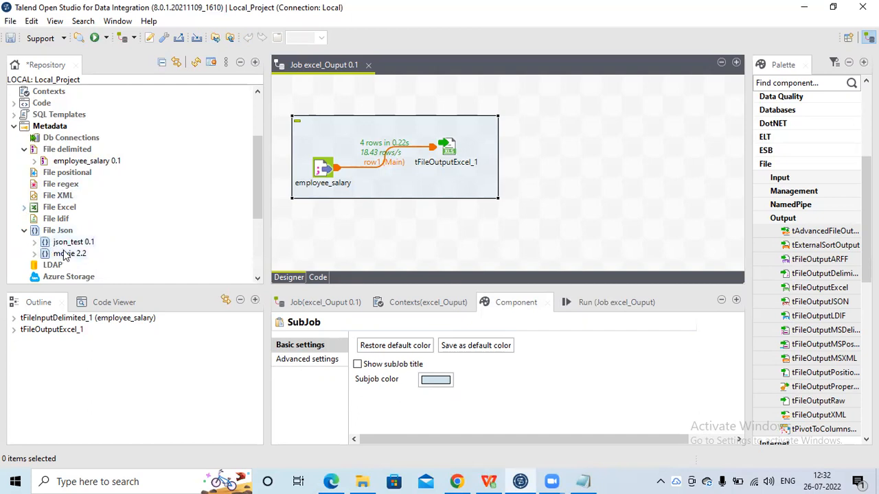
drag(66, 256, 326, 237)
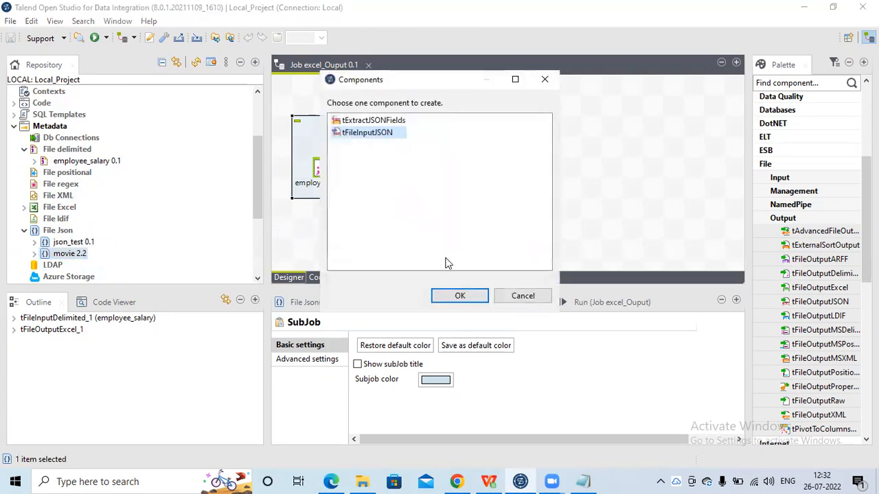
click(467, 300)
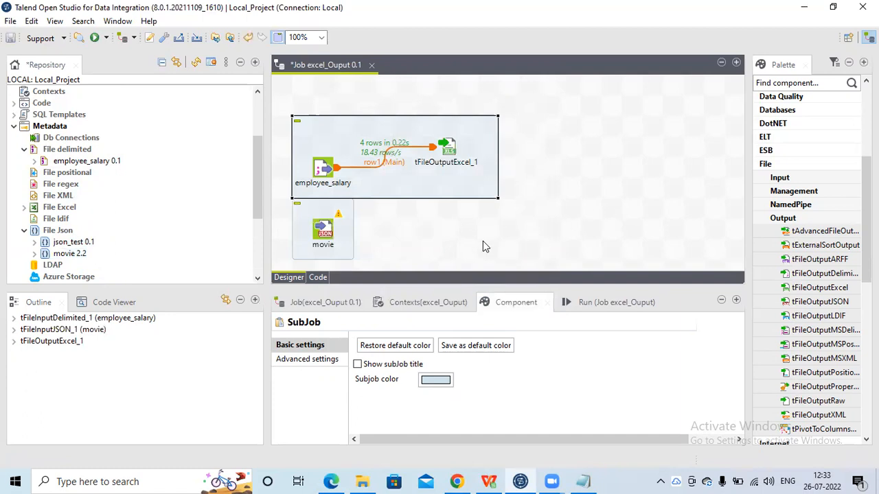
Add a second tFileOutputExcel component beside the movie input and connect movie's main row to it.
click(483, 242)
text(tf)
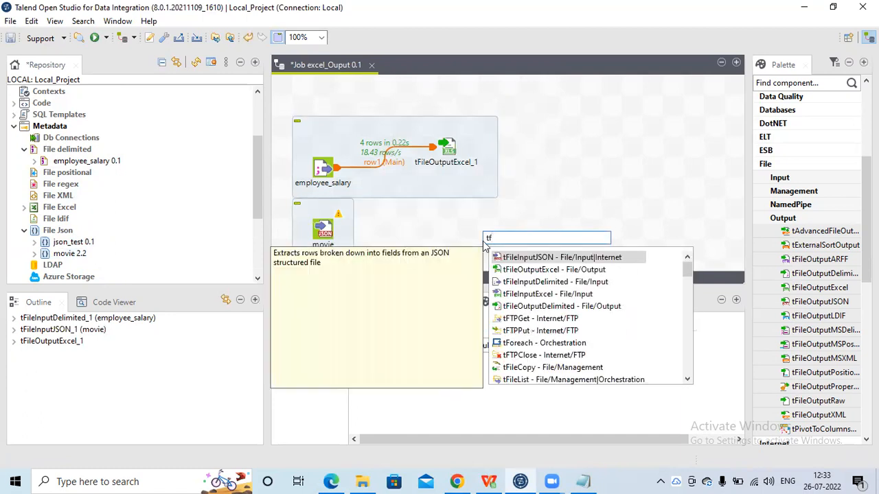
text(ilout)
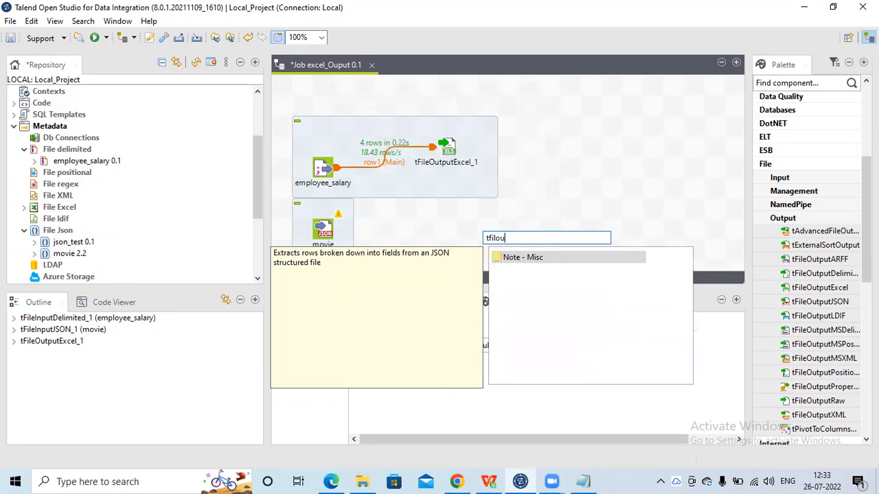
key(BackSpace)
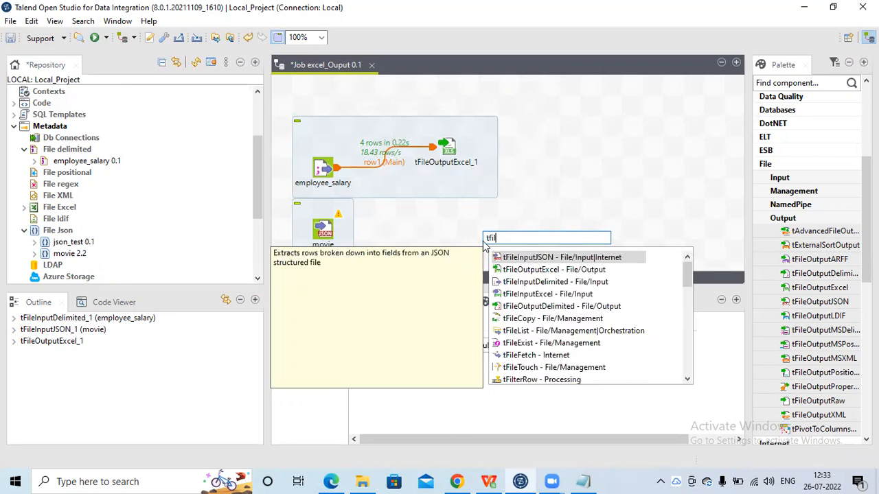
text(e/ou)
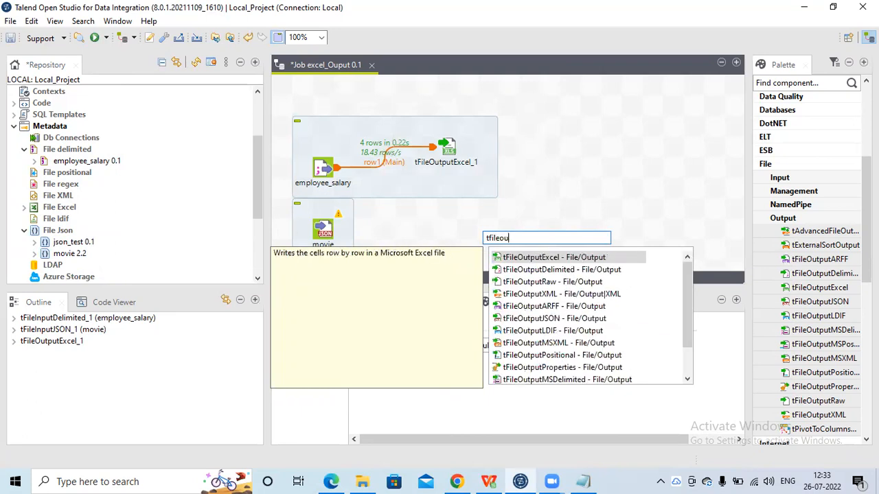
text(t)
key(Return)
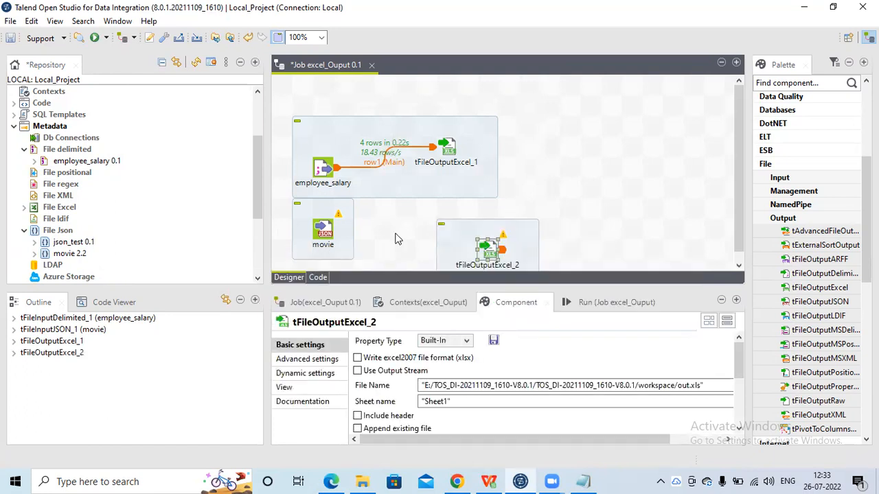
drag(324, 237, 489, 254)
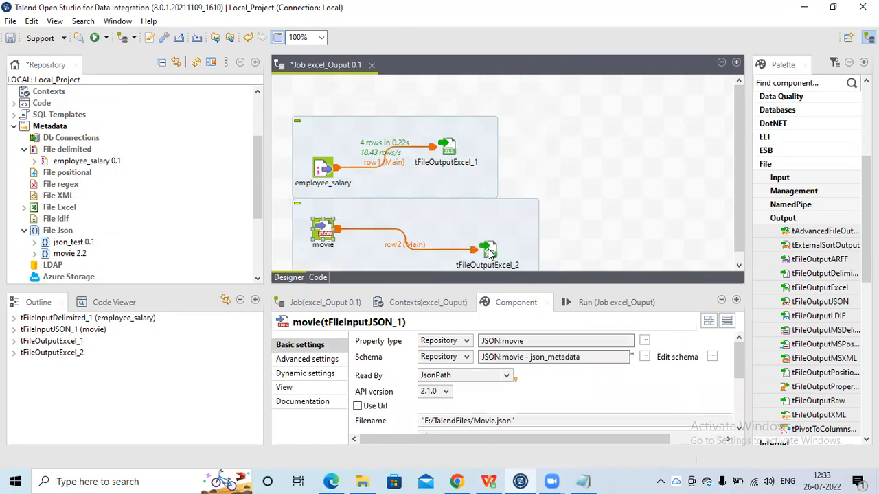
Move the employee_salary subjob slightly upward and link tFileOutputExcel_1 to the movie component with an On Component Ok trigger.
drag(349, 145, 350, 132)
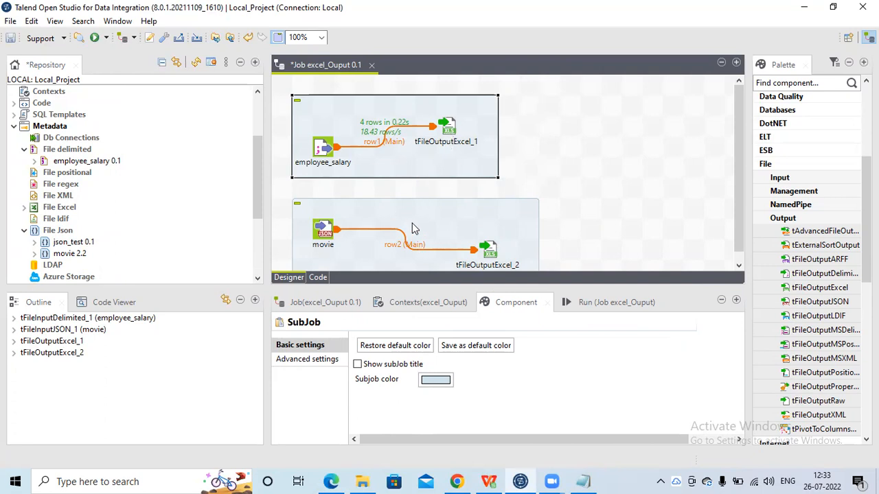
click(451, 129)
right_click(450, 128)
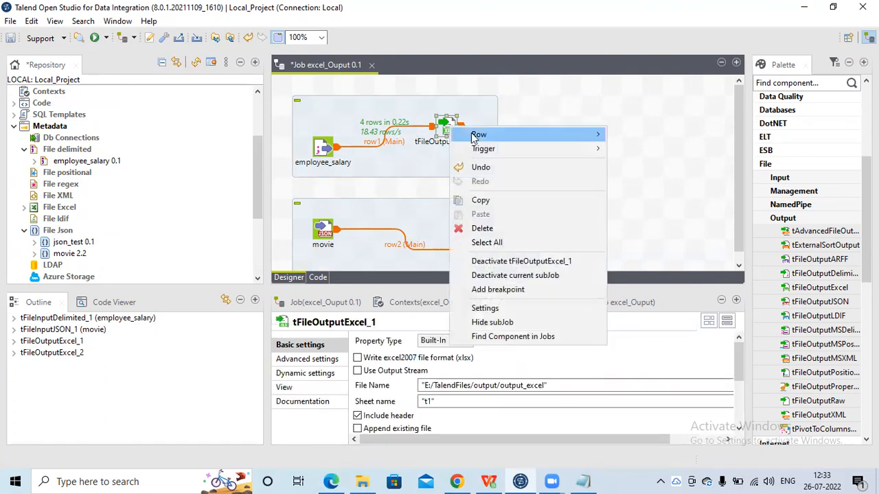
mouse_move(490, 150)
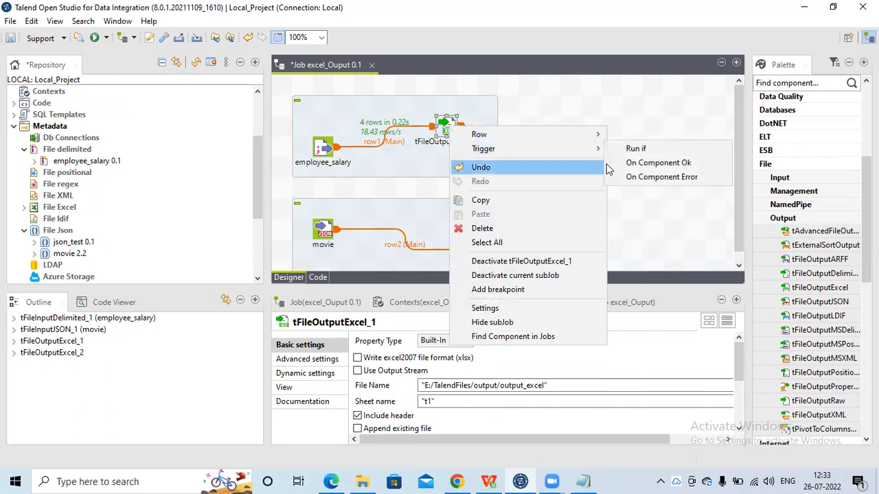
click(632, 165)
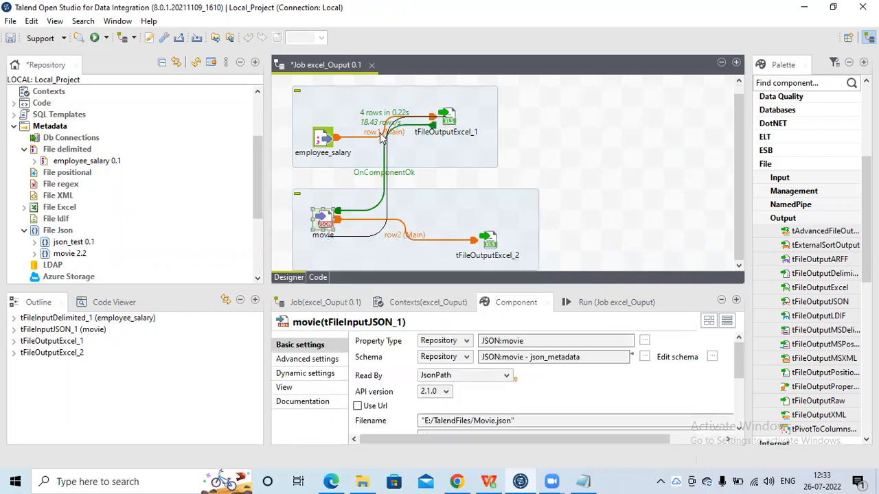
Shift the movie subjob away from the stray connector line and delete the whole movie subjob from the canvas.
click(388, 208)
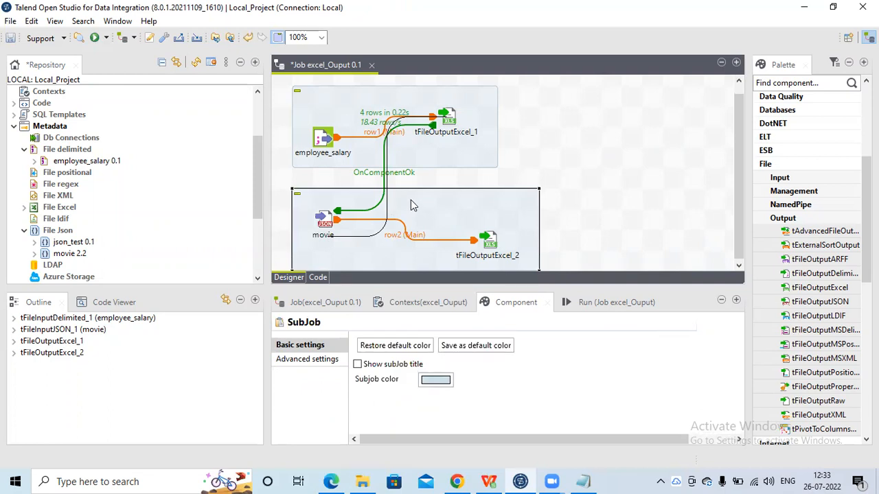
click(666, 211)
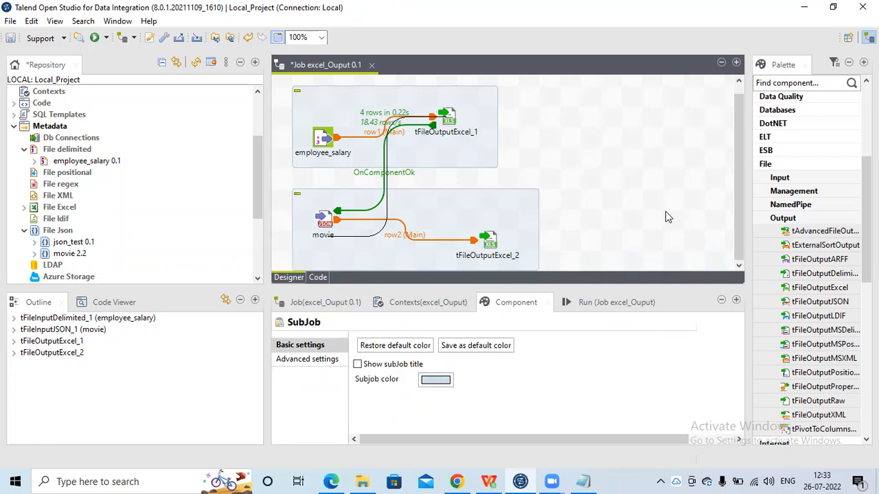
click(370, 240)
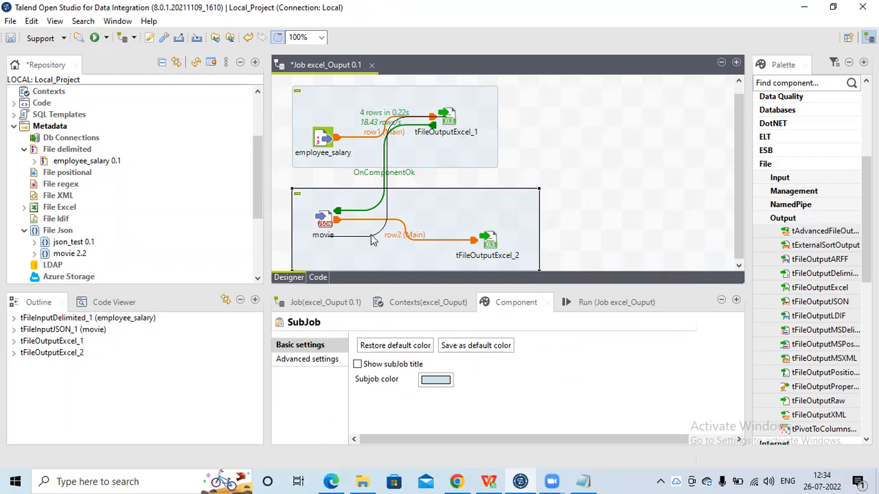
drag(449, 215, 553, 210)
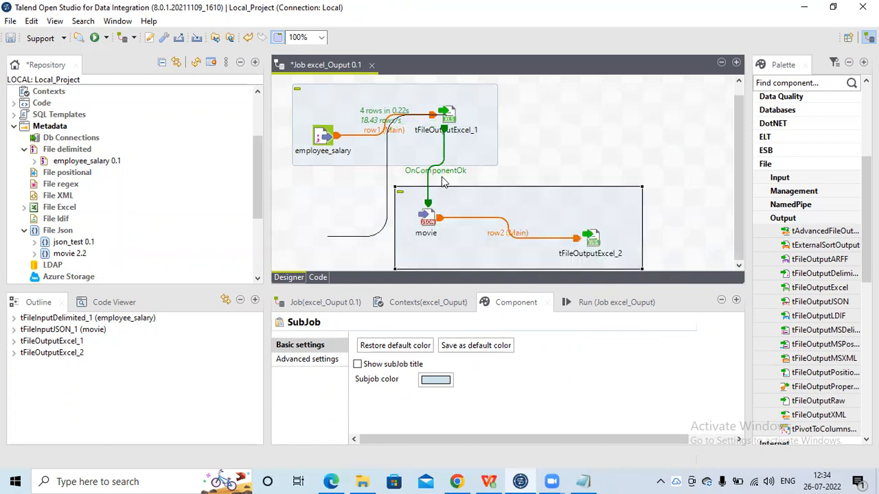
click(368, 238)
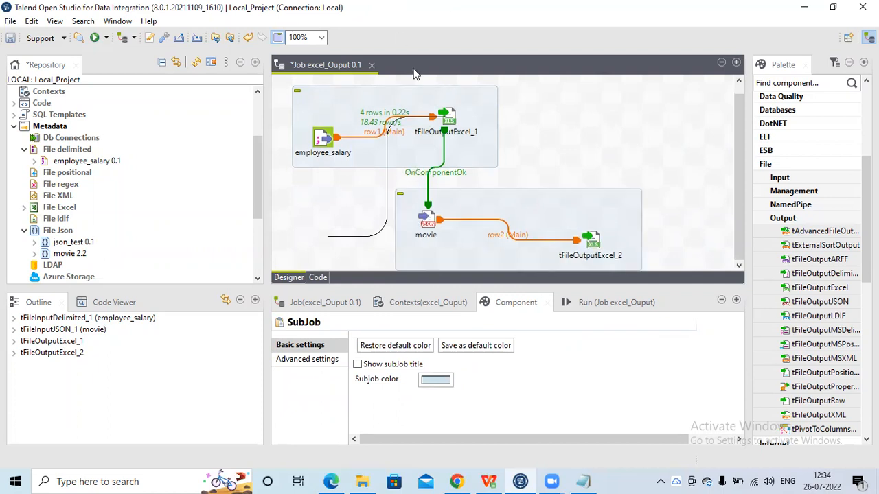
click(501, 197)
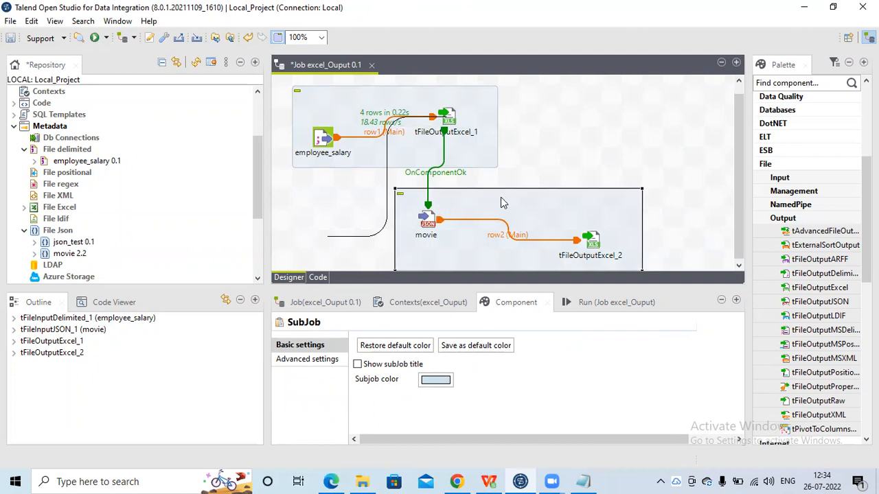
key(Delete)
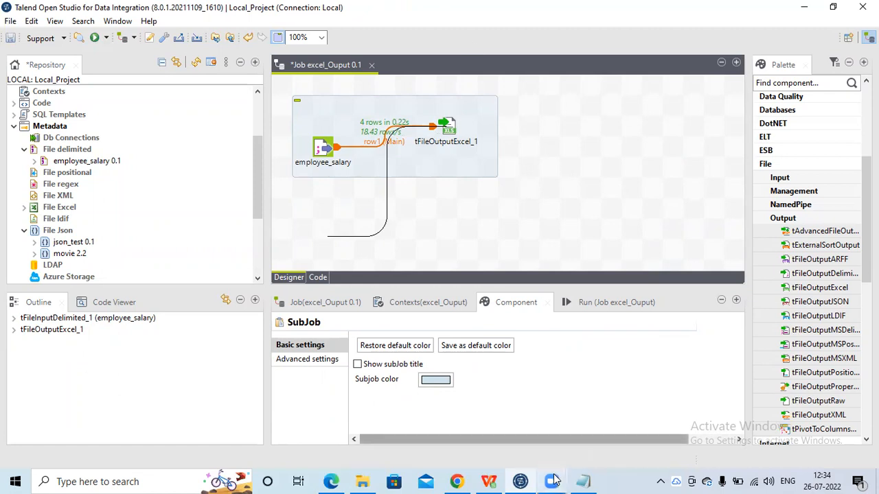
Place the movie 2.2 JSON metadata in the job again as a tFileInputJSON component under the employee_salary subjob.
mouse_move(552, 482)
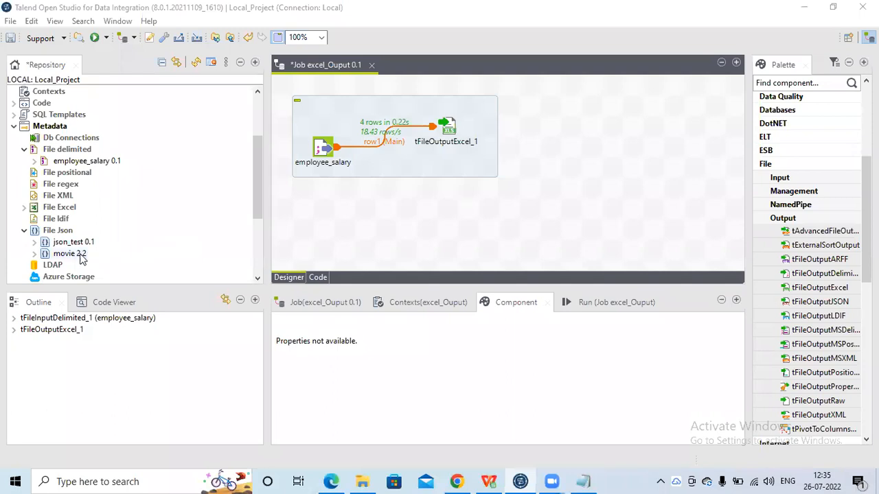
drag(81, 255, 372, 223)
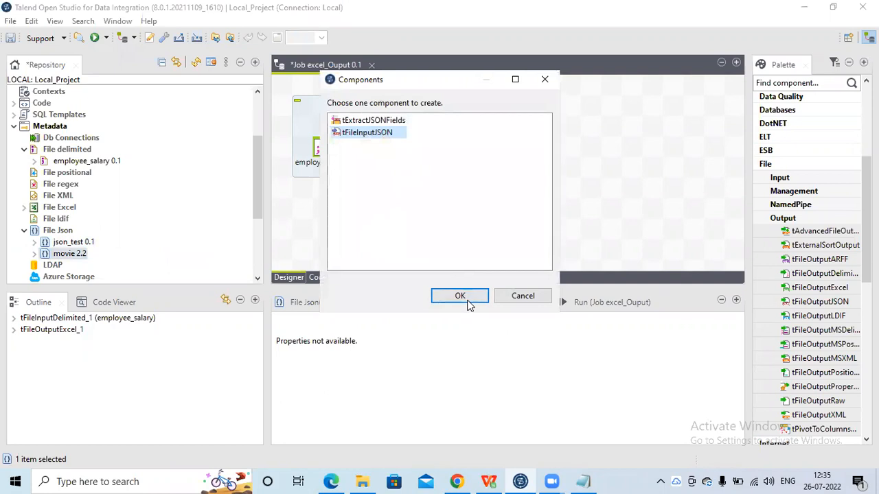
click(461, 297)
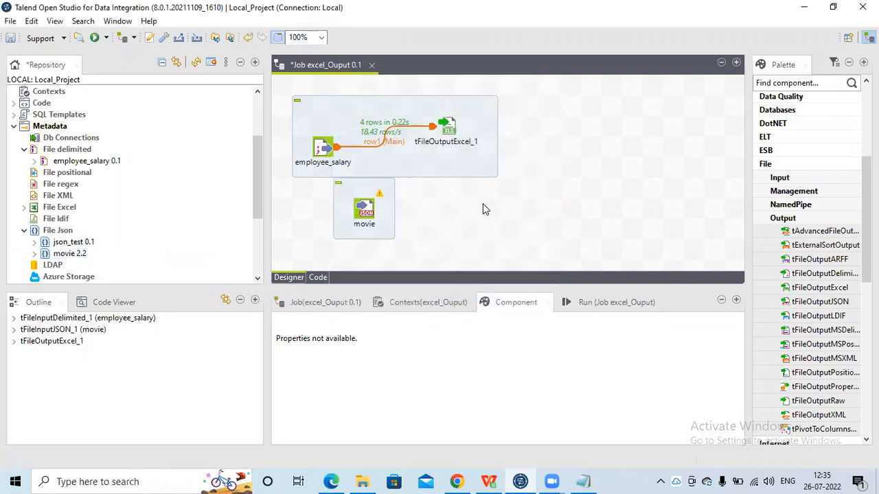
Add a new tFileOutputExcel component next to the movie input and connect movie's main row to it.
text(tf)
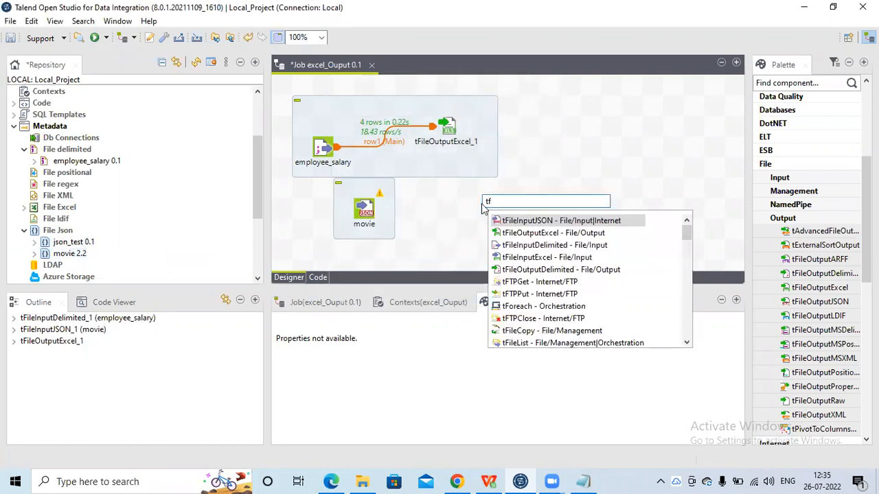
text(ileout)
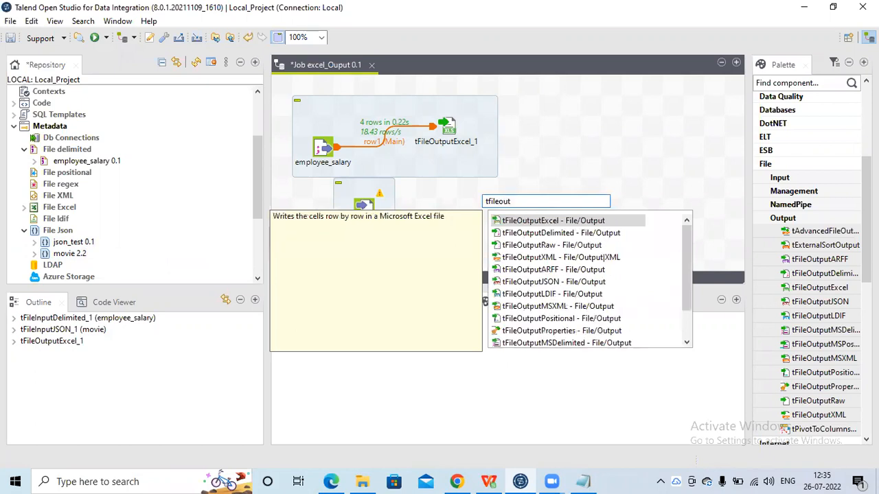
key(Return)
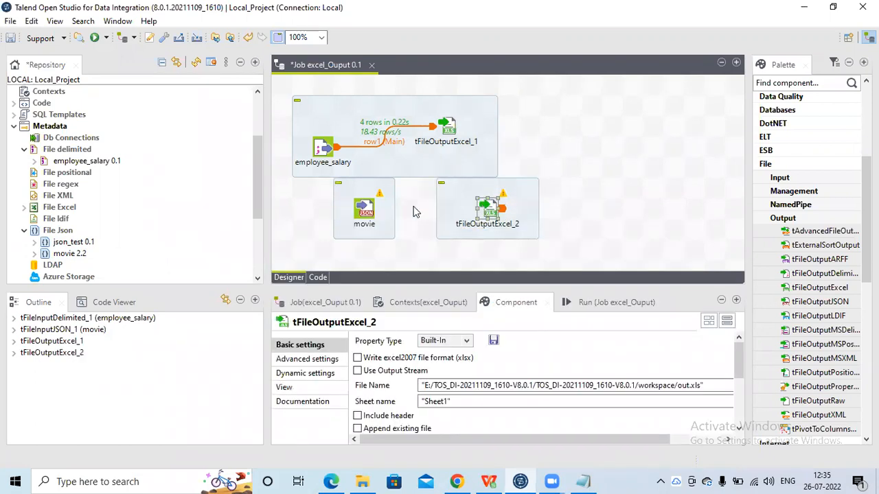
click(366, 213)
drag(378, 209, 487, 209)
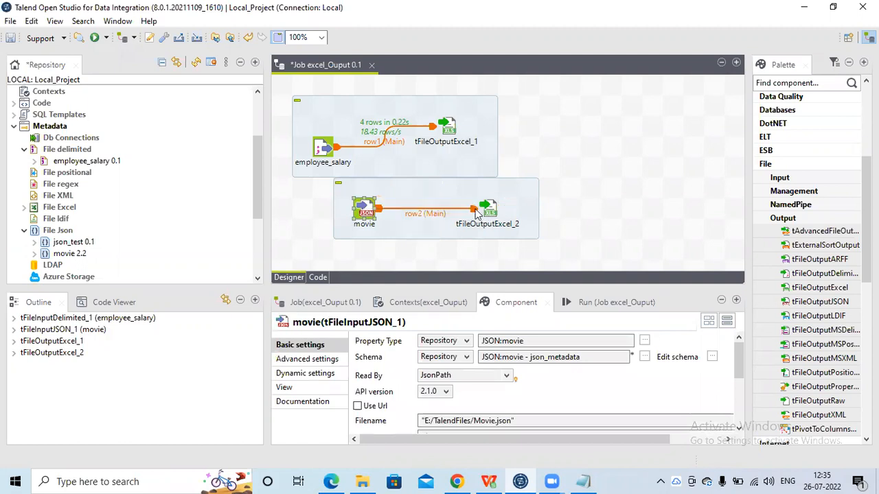
Move the movie subjob sideways so that it sits diagonally below and to the right of the employee_salary subjob.
click(390, 192)
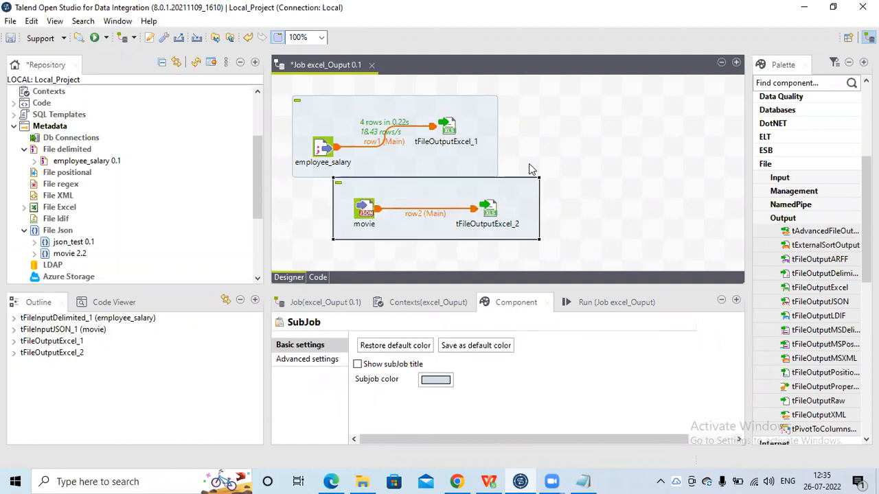
right_click(585, 194)
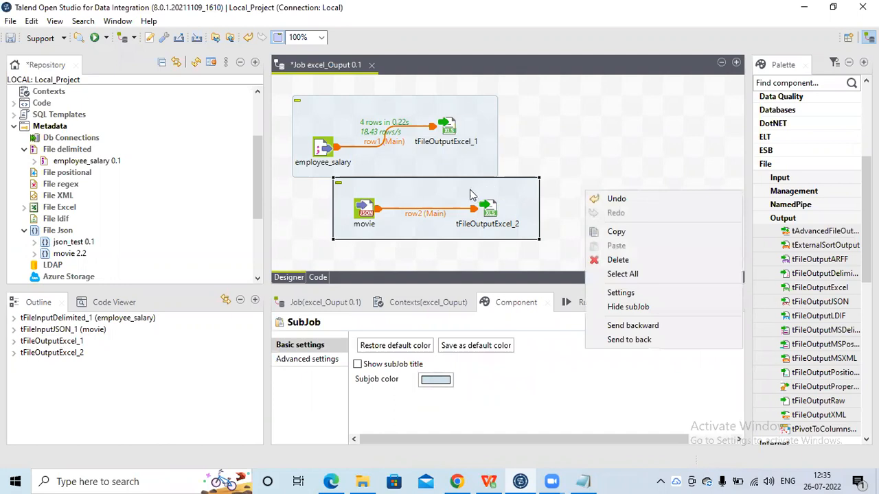
click(445, 195)
drag(464, 196, 638, 193)
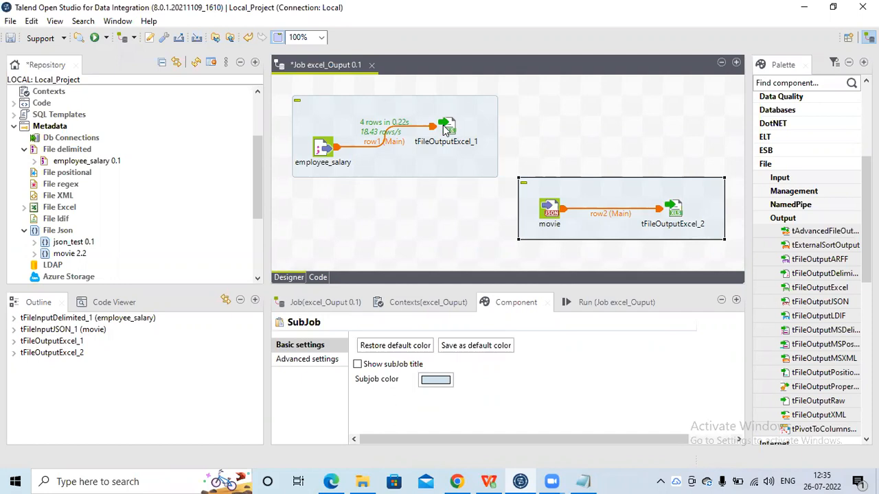
Connect tFileOutputExcel_1 to the movie component with an On Component Ok trigger.
right_click(445, 130)
mouse_move(481, 148)
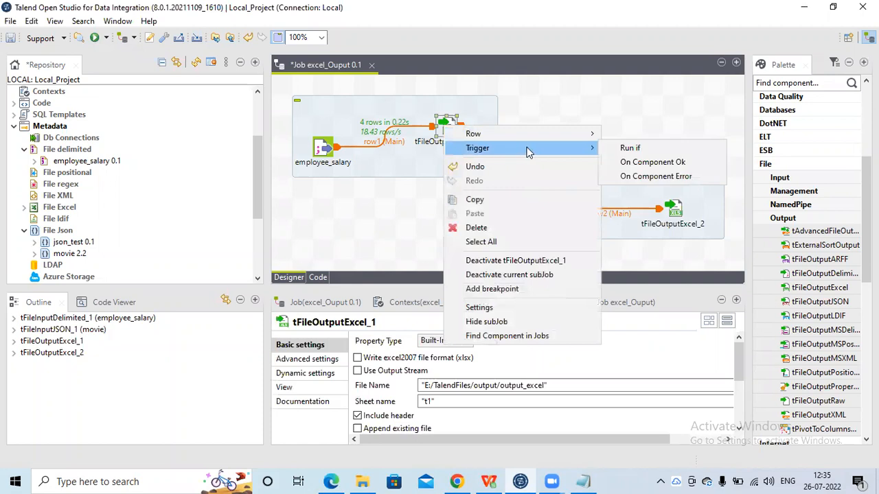
click(620, 162)
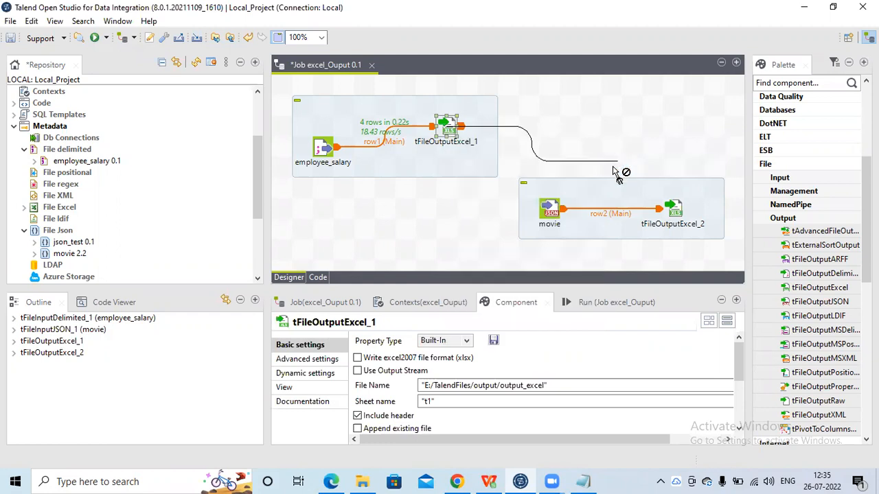
click(553, 213)
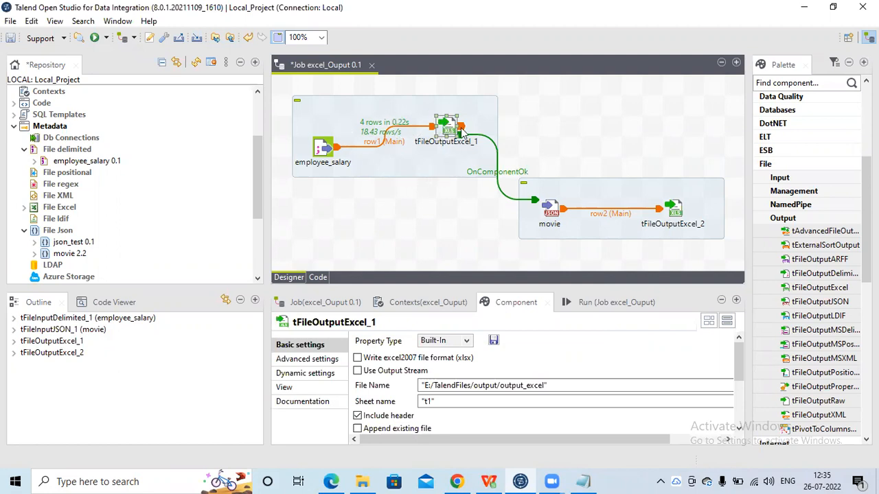
Copy the file path of tFileOutputExcel_1, "E:/TalendFiles/output/output_excel", into the file name of tFileOutputExcel_2.
click(551, 211)
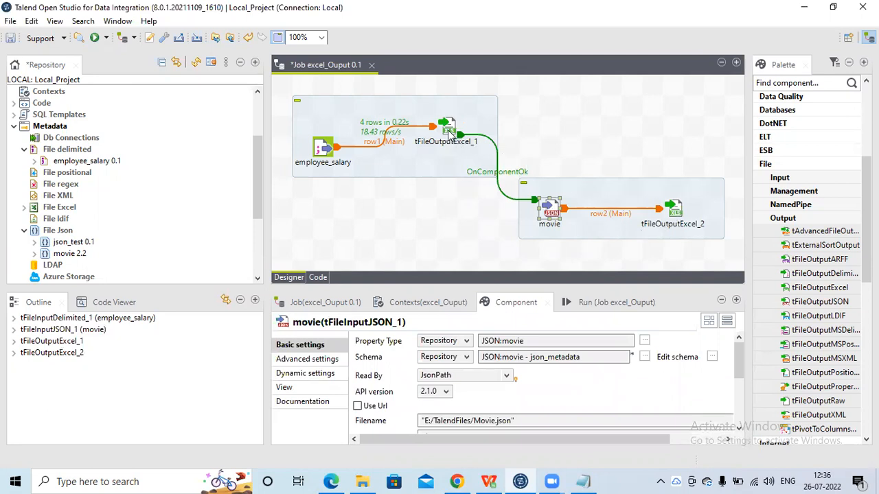
click(449, 134)
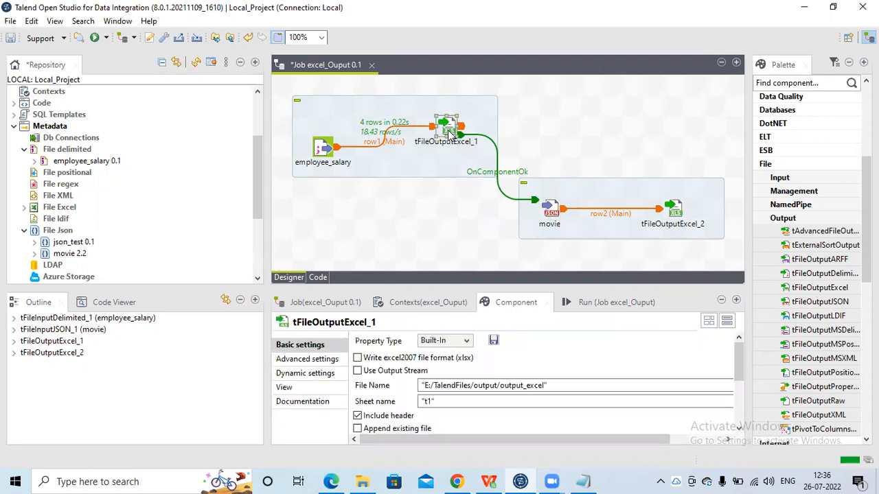
click(526, 385)
key(ctrl+a)
key(ctrl+c)
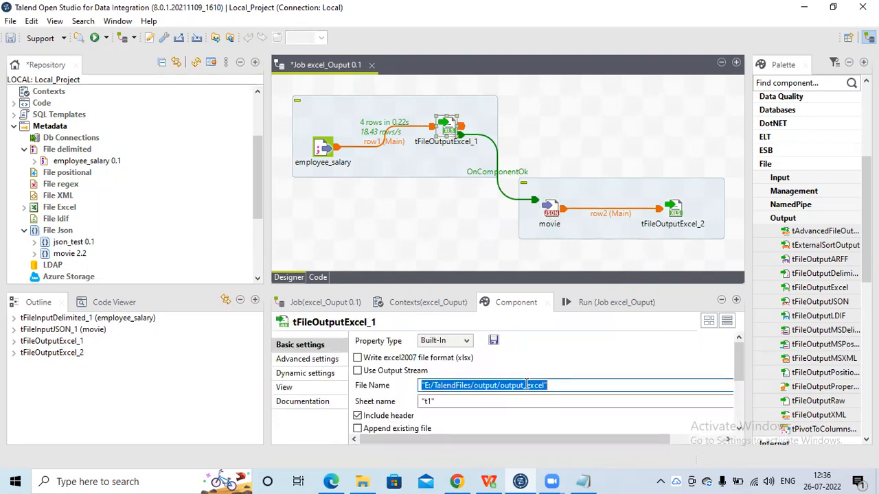
click(677, 212)
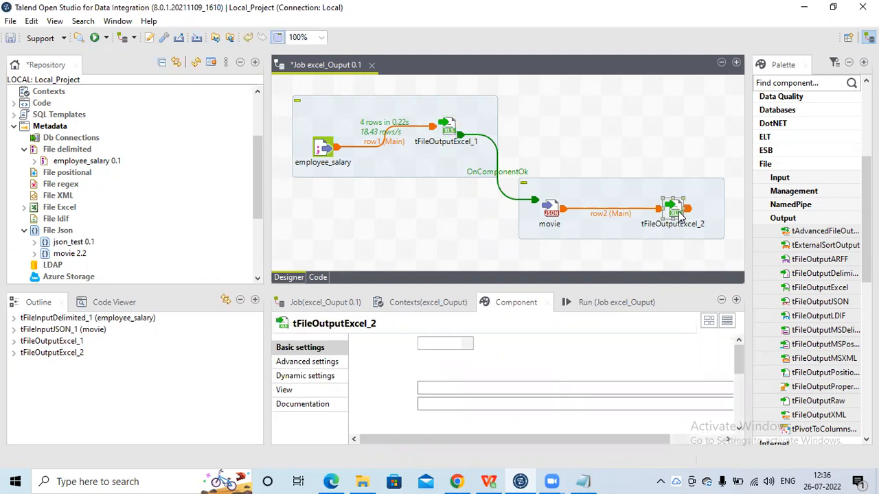
click(469, 388)
key(ctrl+a)
key(ctrl+v)
Set the sheet name of tFileOutputExcel_2 to "t2".
click(445, 406)
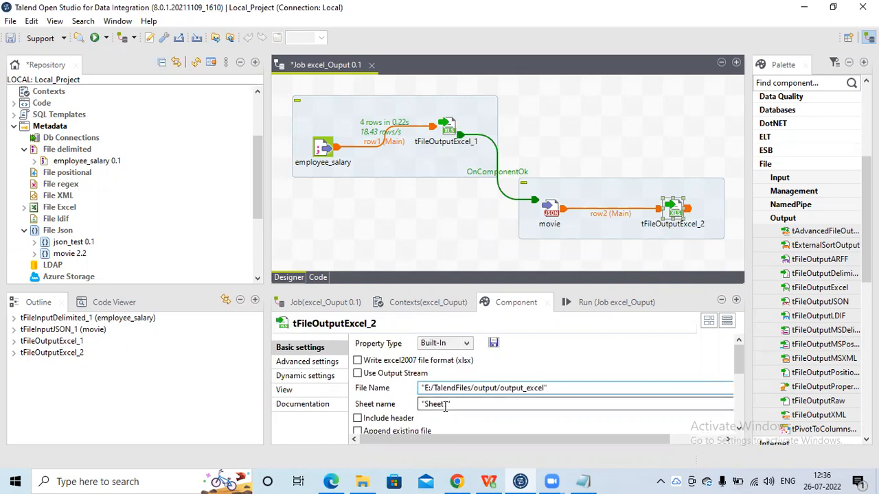
key(BackSpace)
key(BackSpace)
text(t2)
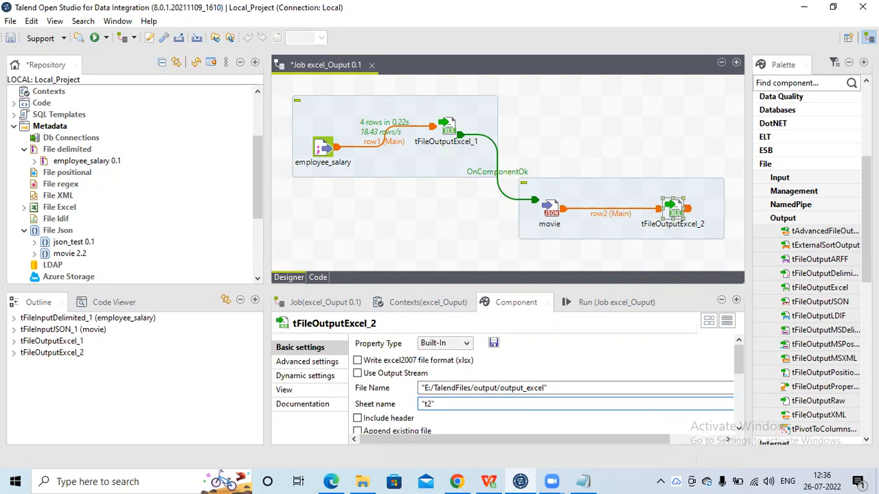
Enable Include header and Append existing file for tFileOutputExcel_2.
click(358, 419)
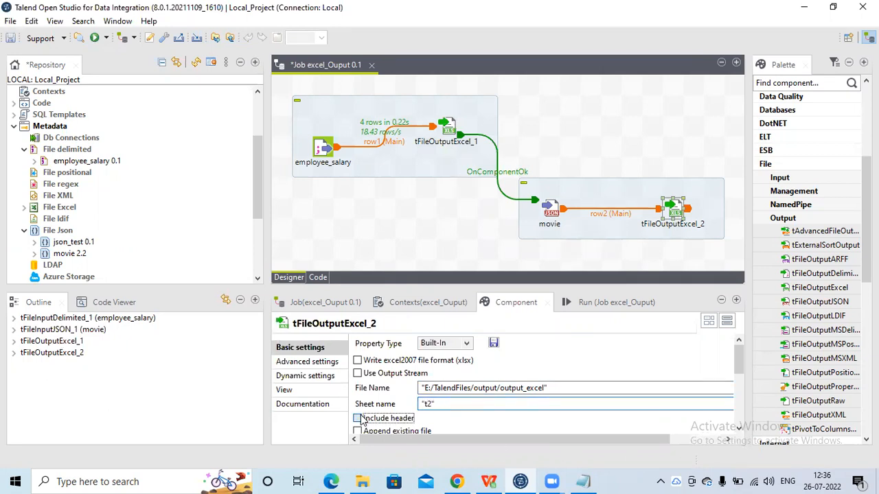
click(740, 429)
click(741, 429)
click(740, 429)
click(740, 429)
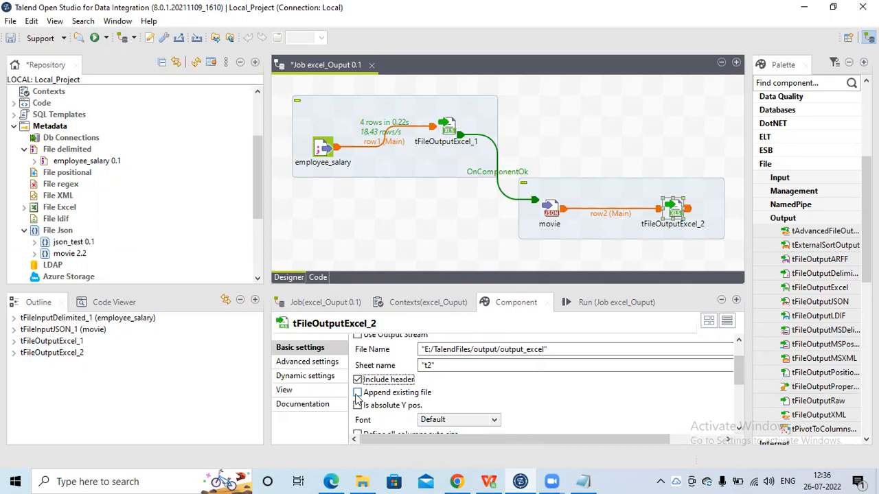
click(357, 394)
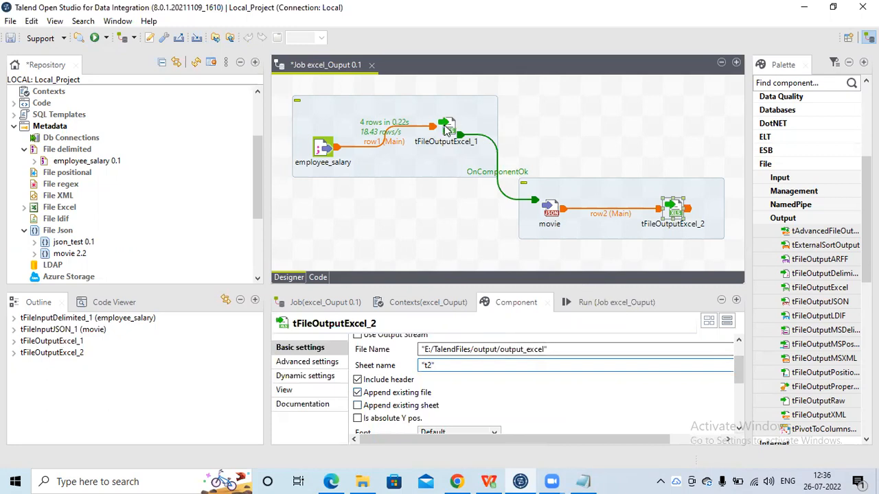
Try to run the excel_Ouput job with both subjobs in place.
click(447, 129)
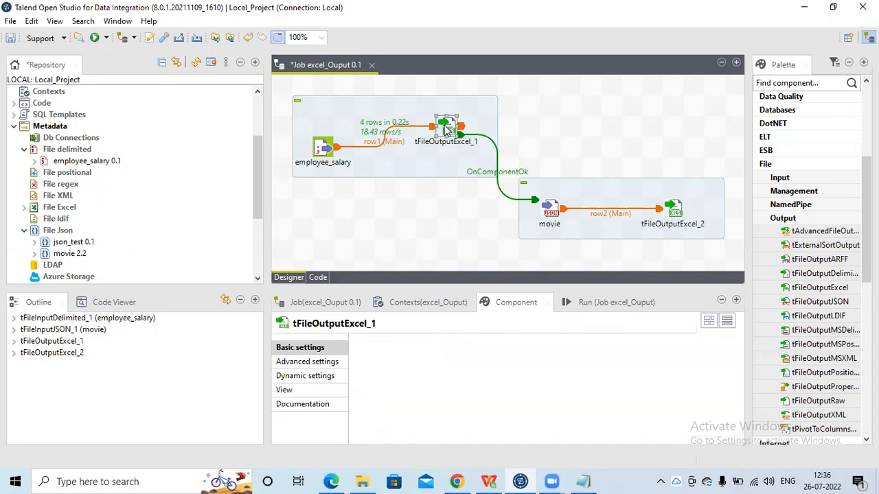
click(605, 303)
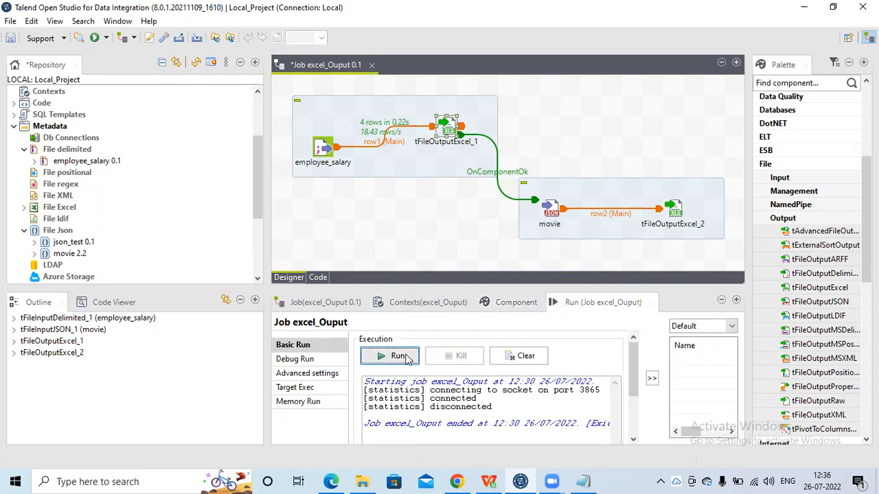
click(398, 355)
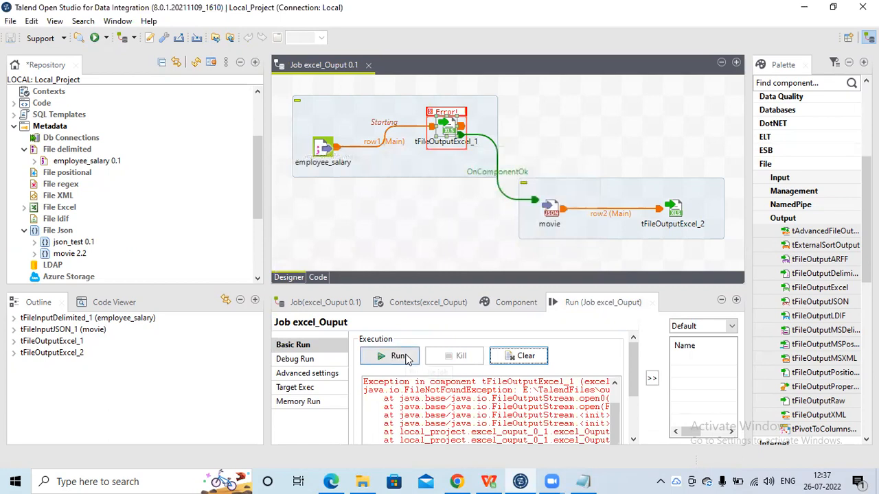
Close the WPS Office window that has the output_excel workbook open.
right_click(490, 477)
click(473, 461)
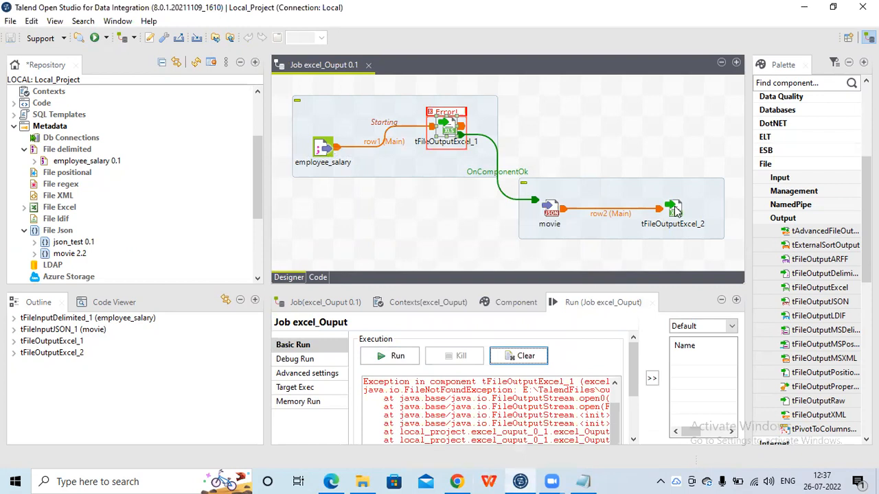
Make sure Append existing file is enabled for tFileOutputExcel_2 and run the excel_Ouput job again.
click(675, 211)
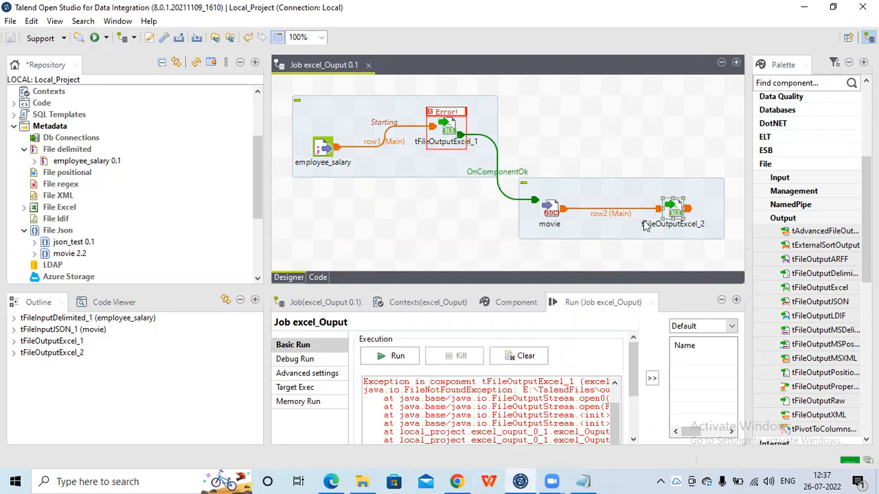
click(512, 302)
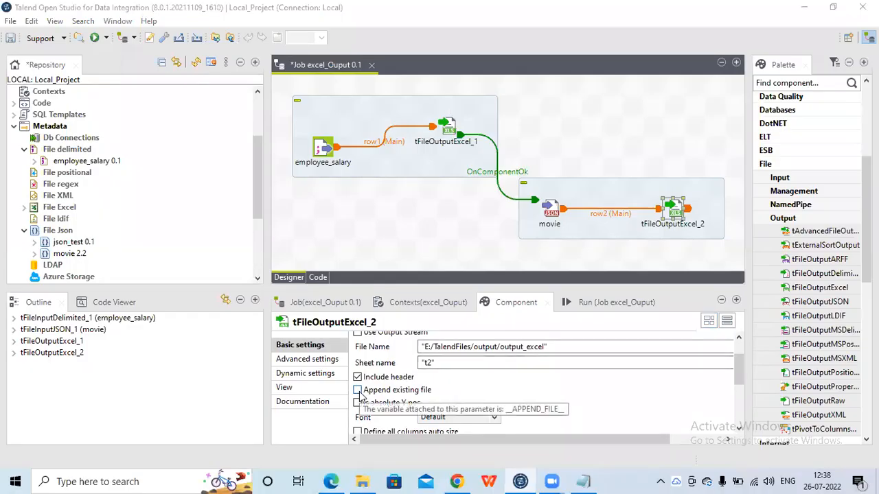
click(358, 390)
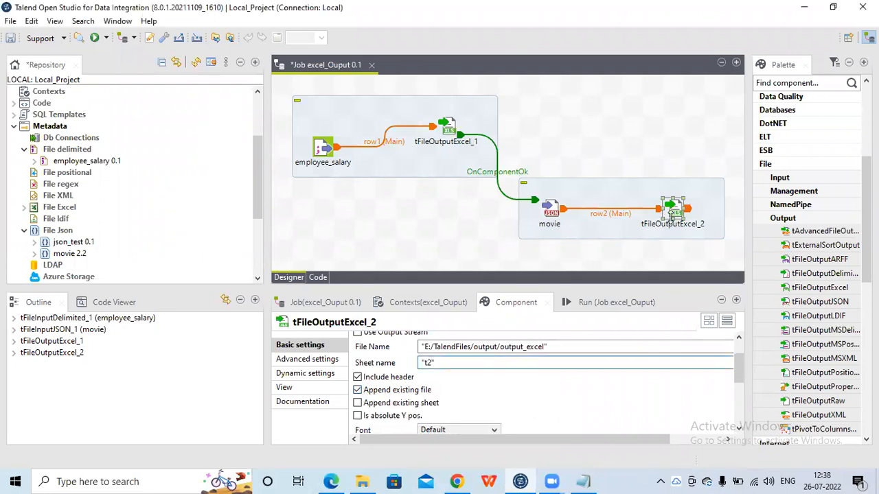
click(626, 293)
click(408, 356)
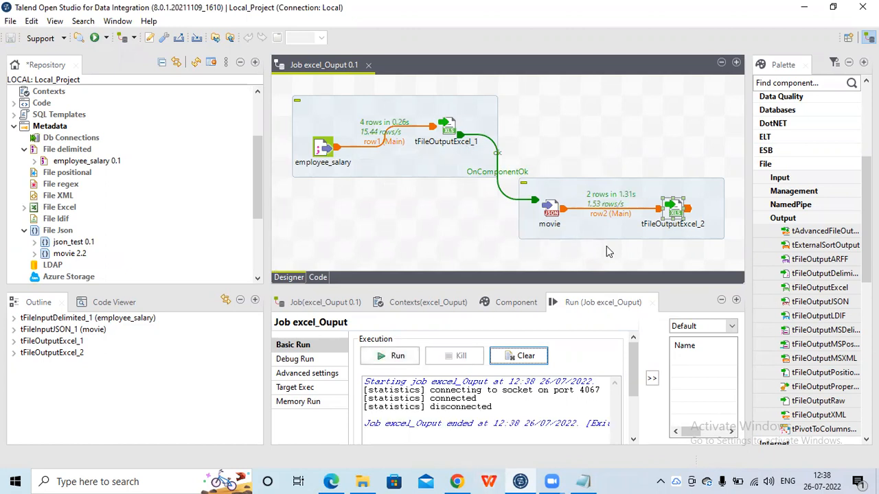
Switch to File Explorer and open output_excel from the TalendFiles output folder with WPS Spreadsheets.
click(362, 481)
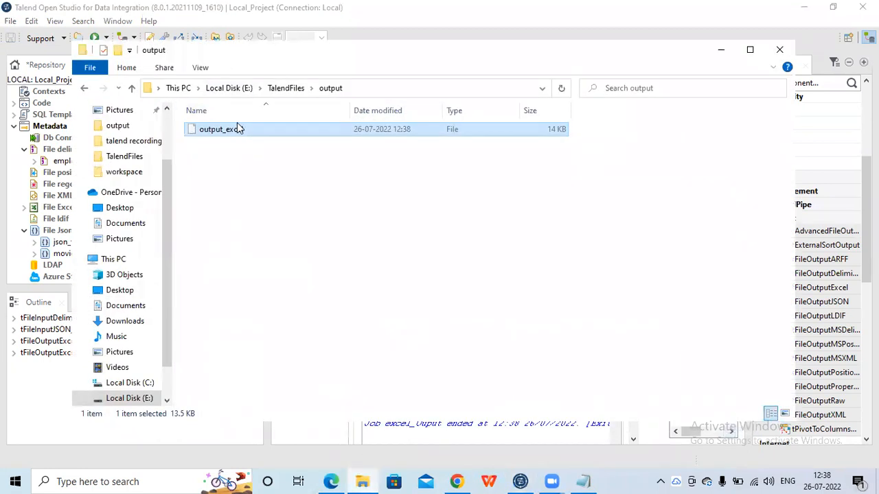
double_click(241, 134)
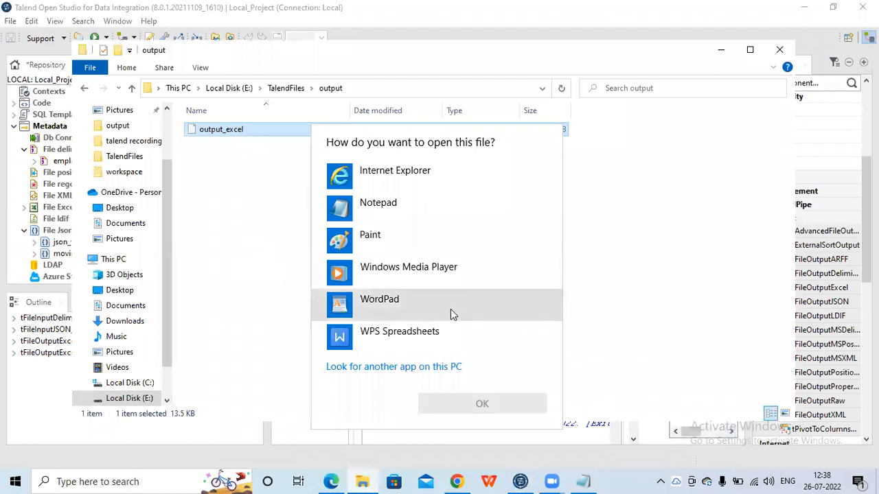
double_click(429, 332)
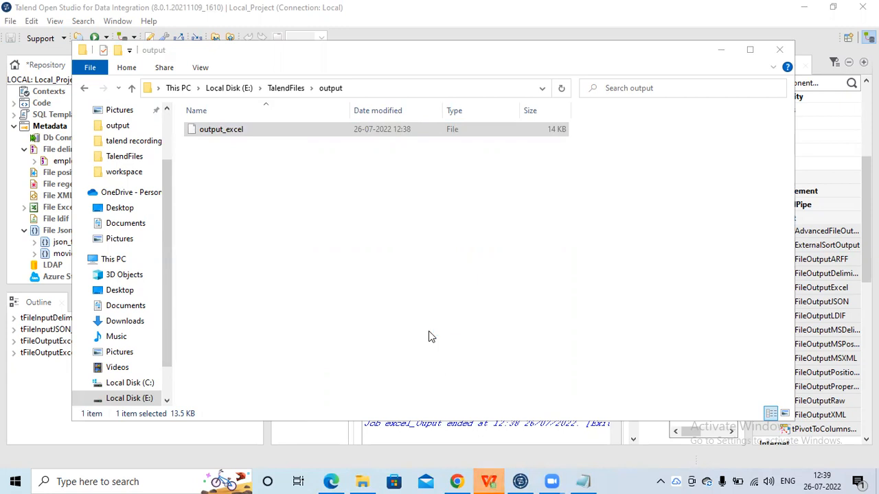
click(490, 481)
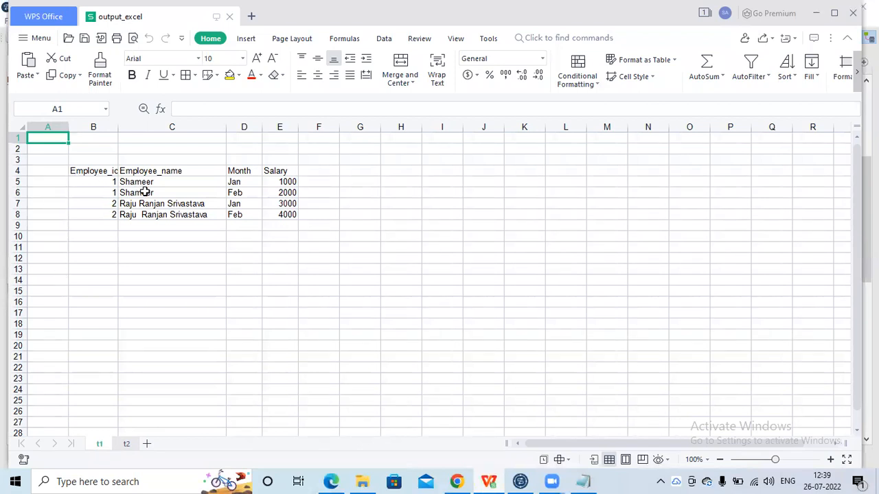
Minimize the Talend window and view the movie data on sheet t2 of the output_excel workbook.
click(523, 482)
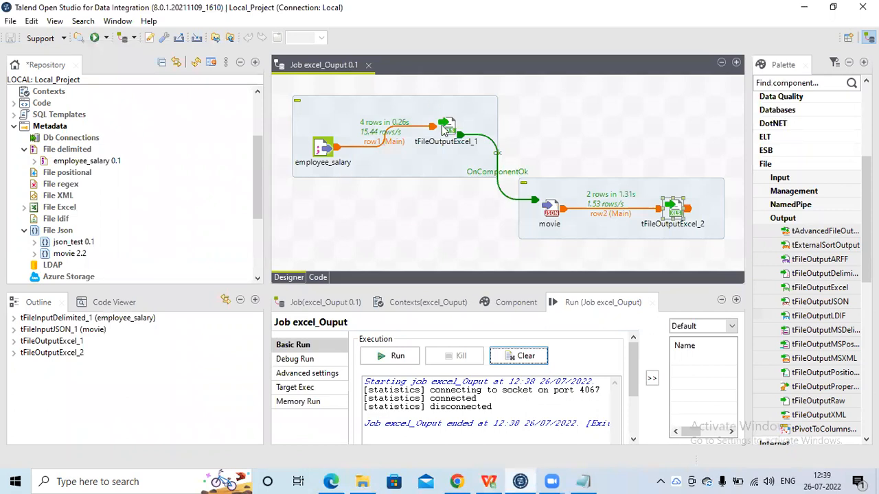
click(807, 7)
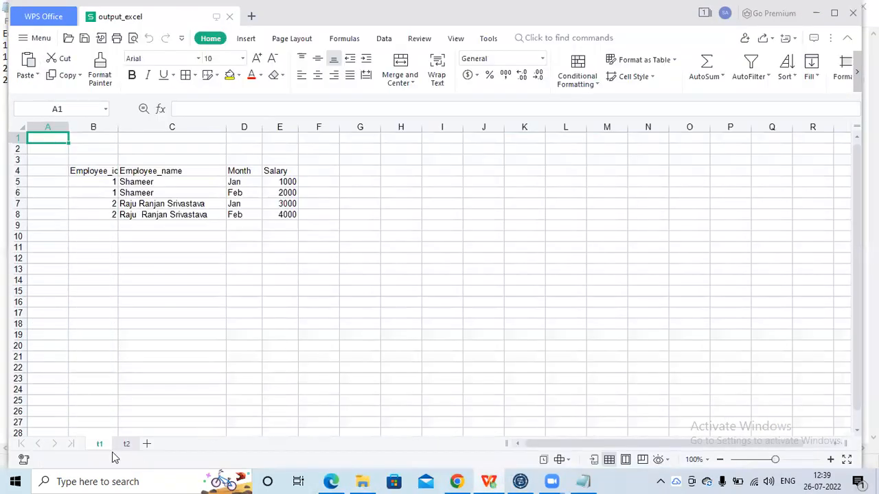
click(127, 444)
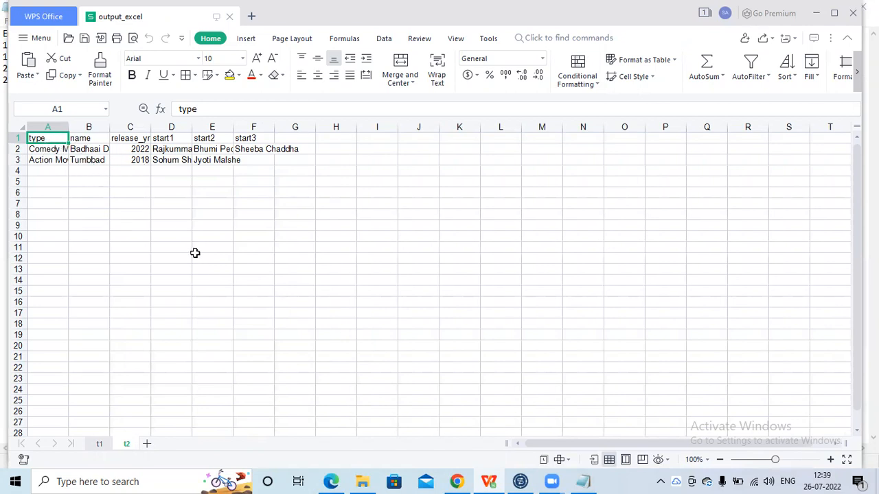
Switch back to Talend and review the append options of tFileOutputExcel_2 against the generated workbook.
click(520, 481)
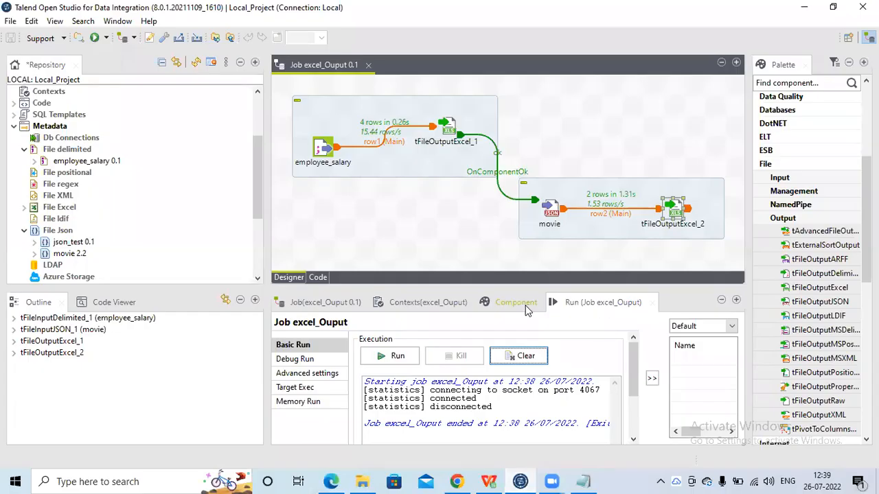
click(515, 302)
click(674, 209)
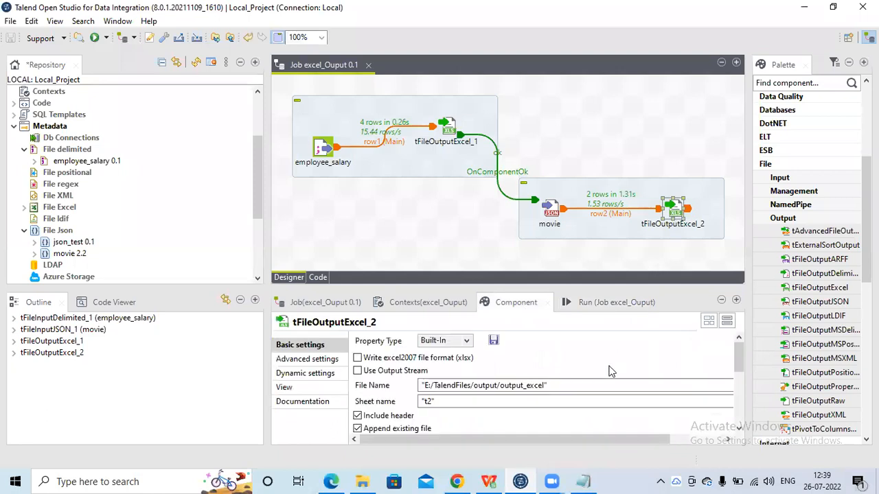
click(740, 432)
scroll(740, 433, down, 8)
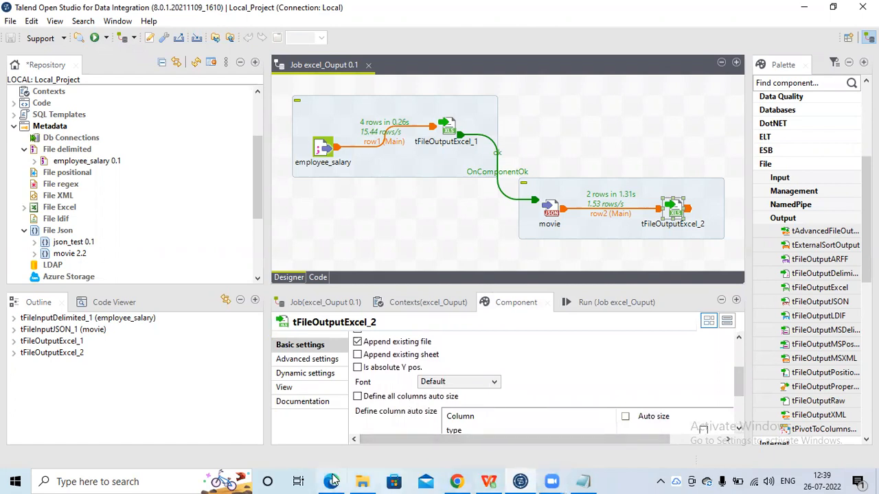
click(488, 481)
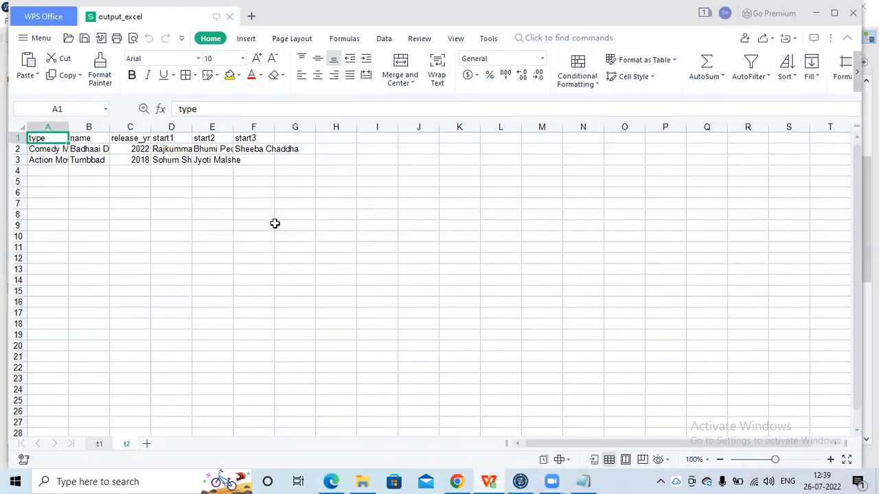
click(522, 481)
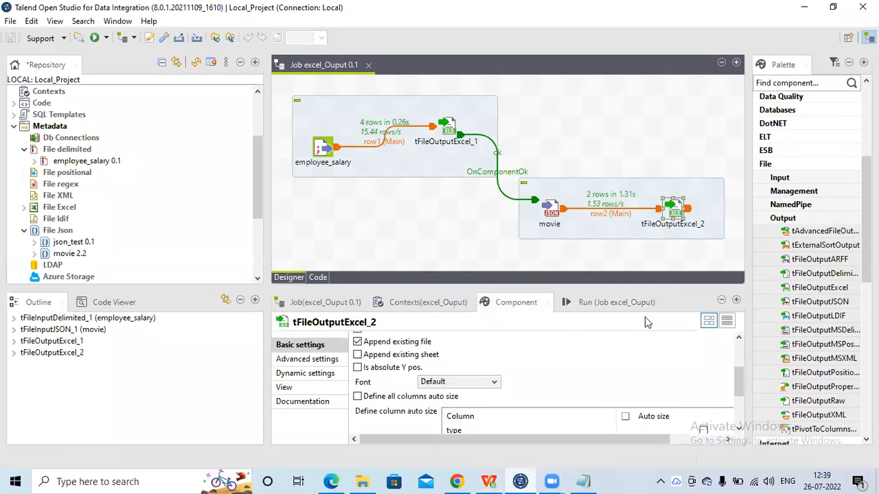